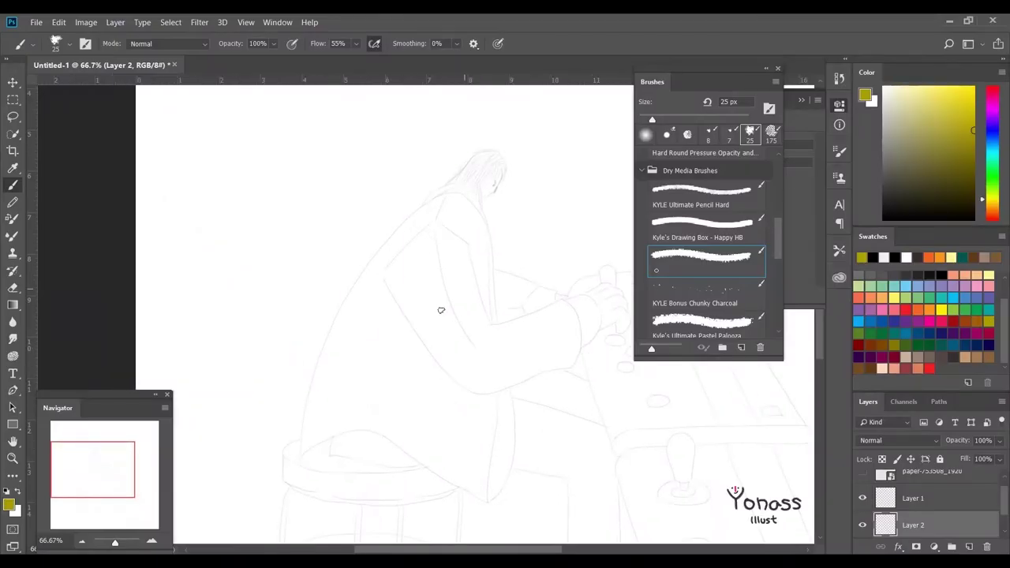
Step: With an enlarged brush, paint olive over the coat's back, lower edge, left edge and lower tip
key(bracketright)
key(bracketright)
mouse_move(426, 276)
mouse_down()
mouse_move(368, 342)
mouse_move(411, 216)
mouse_move(442, 187)
mouse_up()
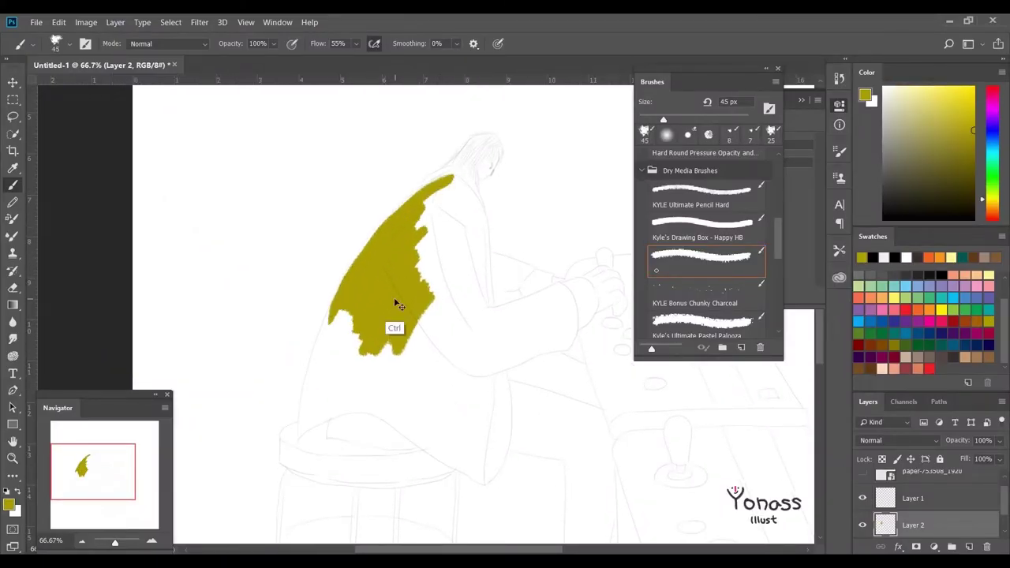
scroll(399, 284, up, 1)
mouse_move(292, 360)
mouse_down()
mouse_move(387, 315)
mouse_move(360, 213)
mouse_up()
mouse_move(316, 347)
mouse_down()
mouse_move(333, 219)
mouse_move(322, 277)
mouse_up()
scroll(403, 163, down, 2)
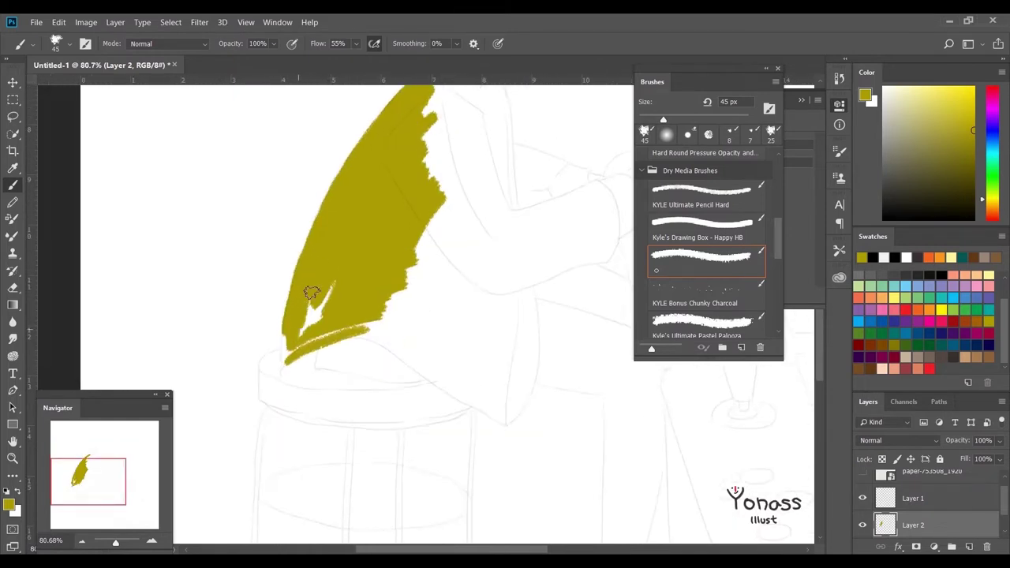
drag(311, 331, 335, 273)
scroll(345, 285, down, 1)
mouse_move(345, 311)
mouse_down()
mouse_move(302, 301)
mouse_move(261, 229)
mouse_up()
Step: Add the olive coat front and right side, joining them to the coat bottom
drag(424, 176, 405, 314)
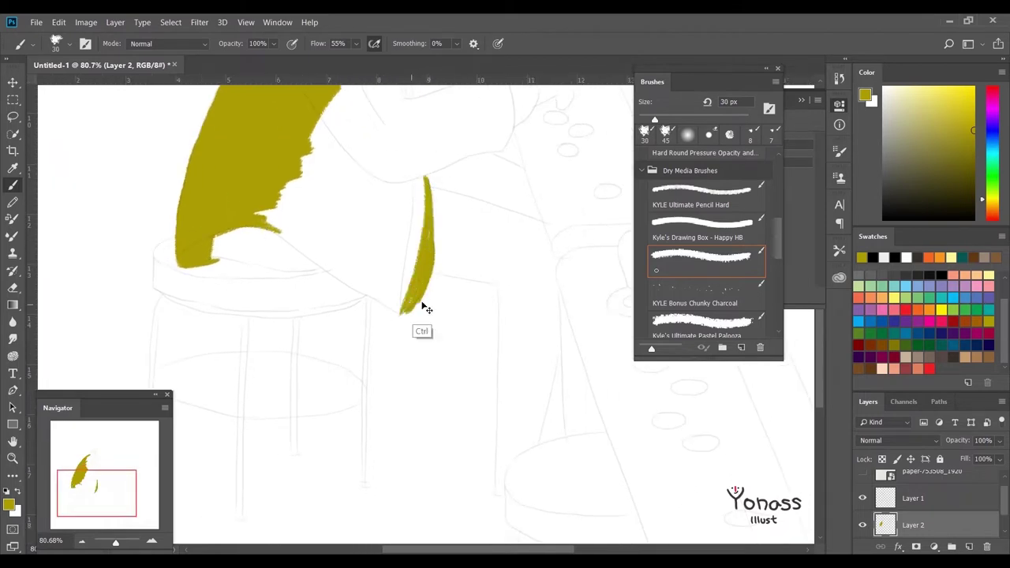
scroll(424, 305, up, 1)
scroll(432, 286, down, 1)
mouse_move(288, 231)
mouse_down()
mouse_move(424, 320)
mouse_move(446, 253)
mouse_up()
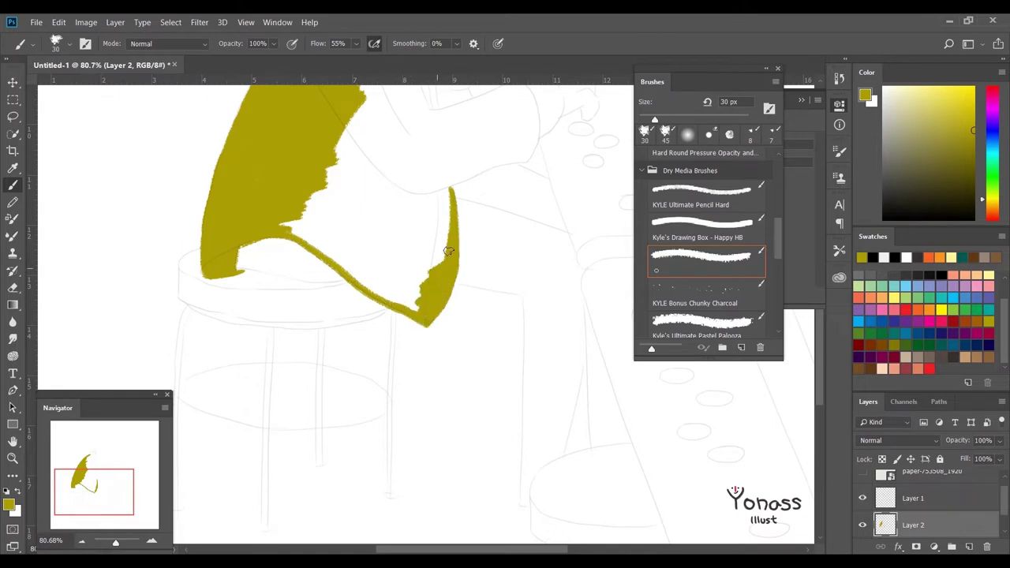
drag(438, 182, 418, 284)
scroll(418, 284, up, 1)
drag(331, 252, 394, 316)
mouse_move(419, 347)
mouse_down()
mouse_move(300, 274)
mouse_move(355, 288)
mouse_up()
scroll(355, 288, up, 1)
mouse_move(425, 292)
mouse_down()
mouse_move(430, 411)
mouse_move(395, 343)
mouse_move(405, 218)
mouse_move(354, 326)
mouse_move(433, 305)
mouse_move(447, 358)
mouse_move(434, 296)
mouse_move(375, 371)
mouse_move(441, 316)
mouse_up()
Step: Redo the cuff fill, painting the sleeve interior and cuff olive
scroll(341, 232, up, 2)
scroll(340, 232, right, 2)
scroll(438, 300, down, 1)
key(ctrl+z)
mouse_move(379, 382)
mouse_down()
mouse_move(410, 336)
mouse_move(332, 362)
mouse_up()
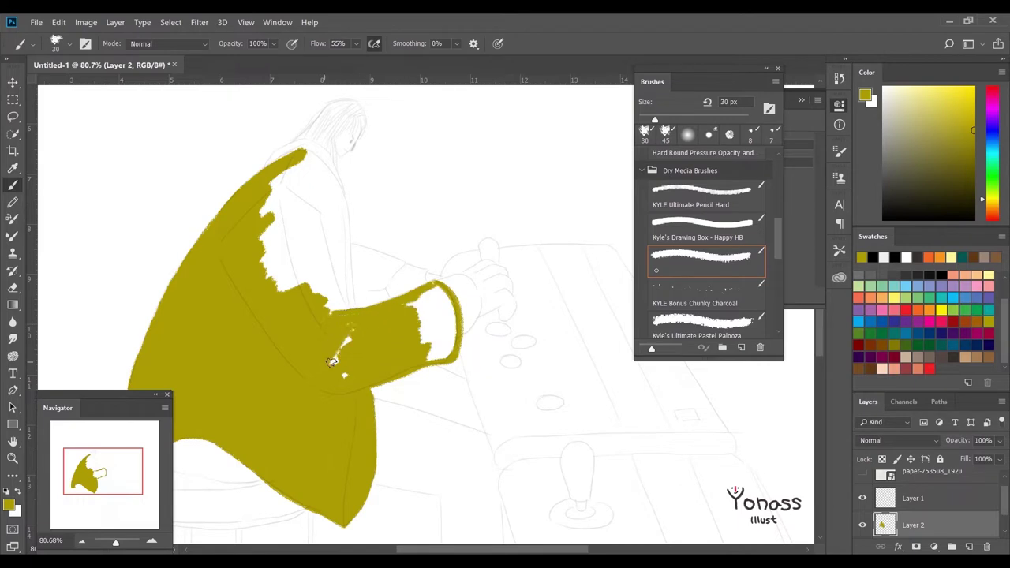
drag(435, 283, 441, 354)
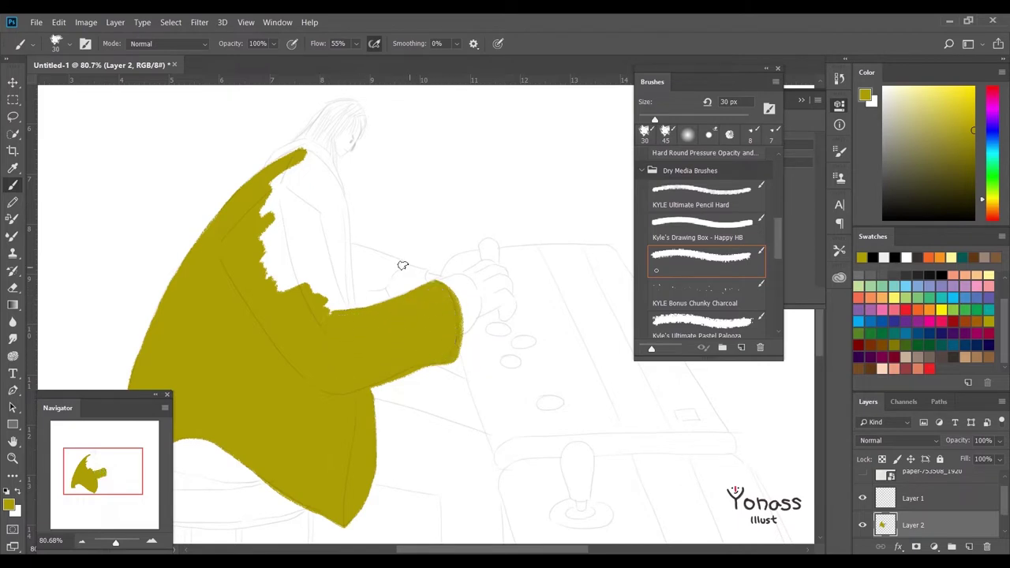
drag(401, 266, 384, 291)
drag(366, 281, 425, 344)
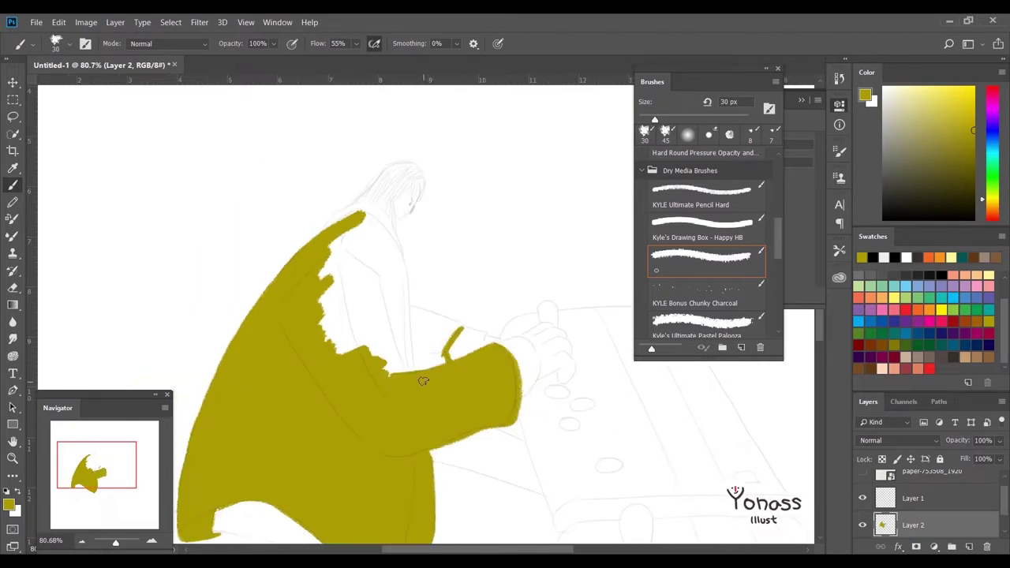
Step: Paint the coat front's vertical edge and shoulder, fill remaining white gaps, and add Layer 3
mouse_move(387, 225)
mouse_down()
mouse_move(406, 371)
mouse_move(442, 353)
mouse_move(373, 346)
mouse_move(380, 225)
mouse_move(399, 371)
mouse_up()
mouse_move(394, 332)
mouse_down()
mouse_move(371, 221)
mouse_move(347, 260)
mouse_up()
drag(355, 213, 375, 300)
mouse_move(340, 236)
mouse_down()
mouse_move(331, 300)
mouse_move(357, 165)
mouse_up()
scroll(479, 401, down, 2)
scroll(480, 401, up, 3)
key(ctrl+shift+alt+n)
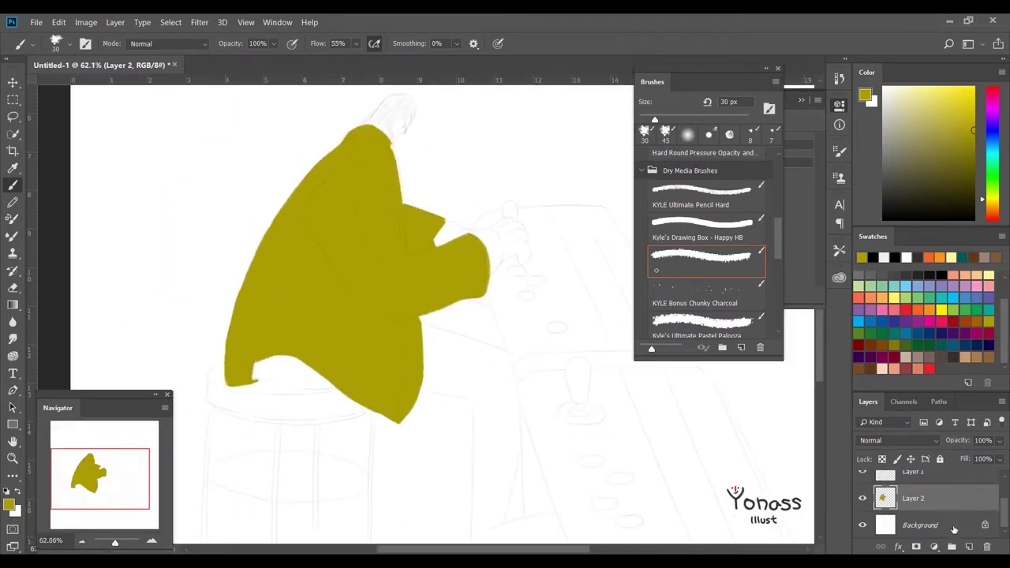
drag(441, 379, 489, 435)
Step: Hatch light-blue vertical sweater strokes under the coat hem and fill the sleeve cuff blue
key(x)
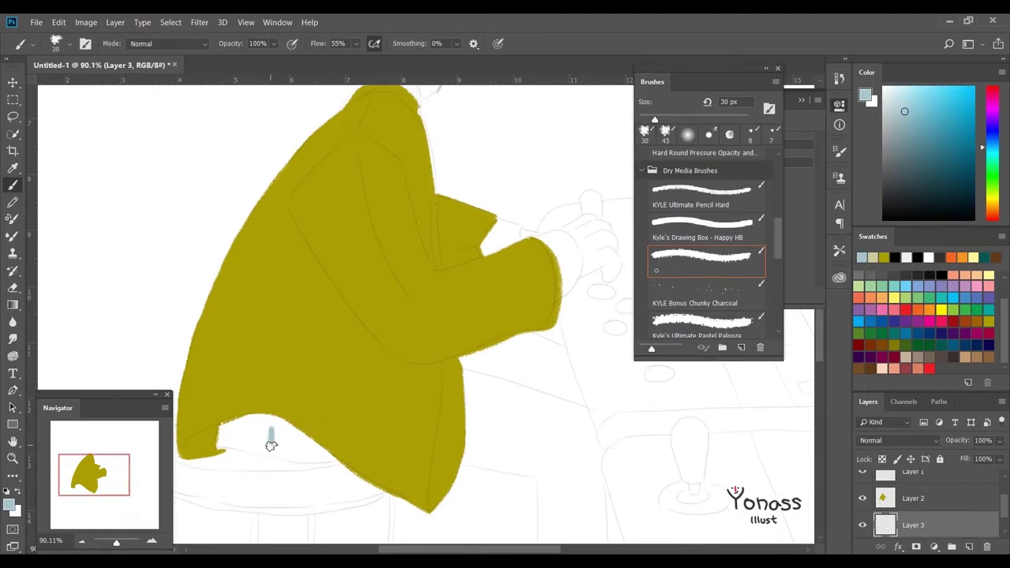
mouse_move(285, 337)
mouse_down()
mouse_move(399, 373)
mouse_move(296, 365)
mouse_up()
mouse_move(323, 331)
mouse_down()
mouse_move(324, 369)
mouse_move(352, 371)
mouse_up()
drag(375, 341, 374, 373)
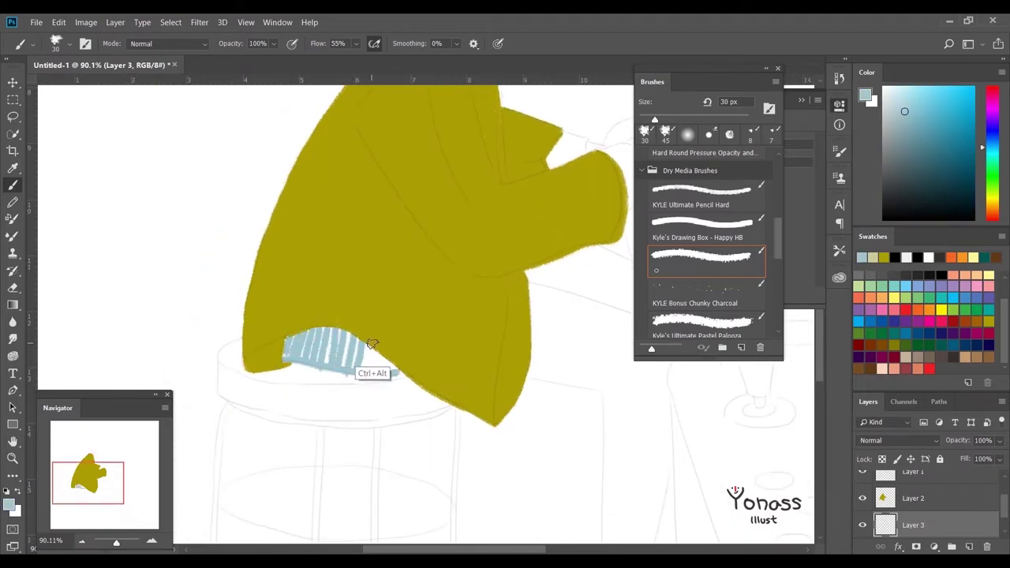
key(ctrl+alt+z)
key(ctrl+alt+z)
key(ctrl+alt+z)
mouse_move(517, 493)
mouse_down()
mouse_move(339, 418)
mouse_move(453, 430)
mouse_up()
mouse_move(347, 378)
mouse_down()
mouse_move(351, 410)
mouse_move(379, 417)
mouse_up()
mouse_move(411, 386)
mouse_down()
mouse_move(418, 433)
mouse_move(500, 279)
mouse_move(513, 339)
mouse_up()
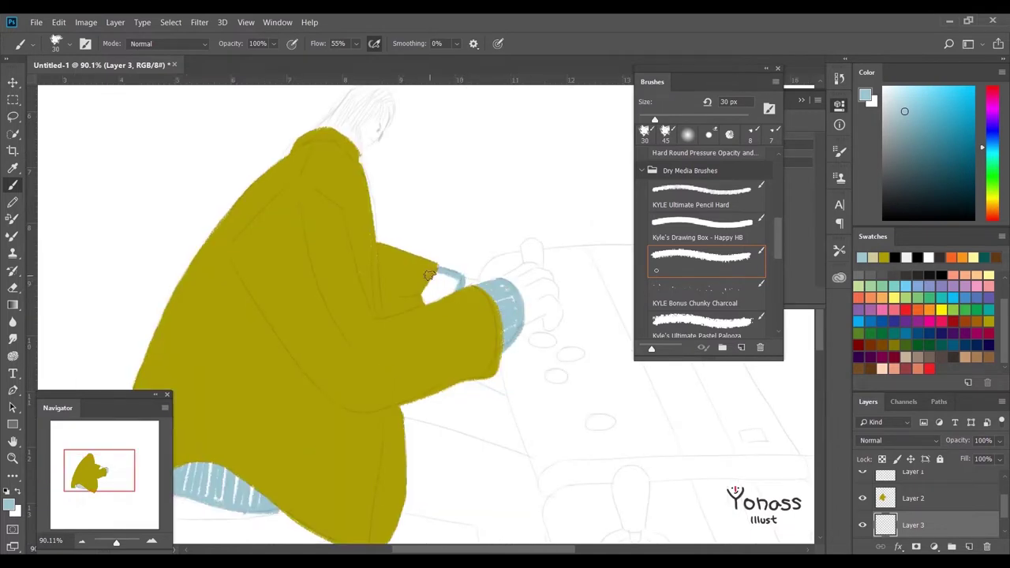
drag(429, 275, 469, 278)
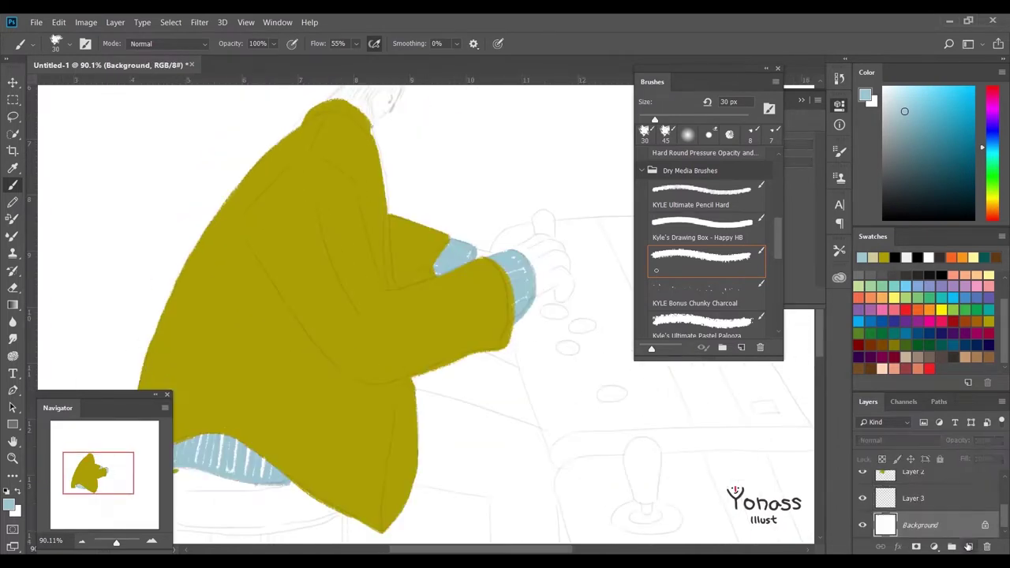
key(ctrl+shift+alt+n)
click(968, 381)
Step: Confirm the peach swatch and outline the leg's edges in skin tone
key(Return)
mouse_move(401, 222)
mouse_down()
mouse_move(381, 230)
mouse_move(455, 273)
mouse_move(449, 322)
mouse_move(473, 248)
mouse_move(477, 292)
mouse_move(502, 309)
mouse_move(467, 179)
mouse_up()
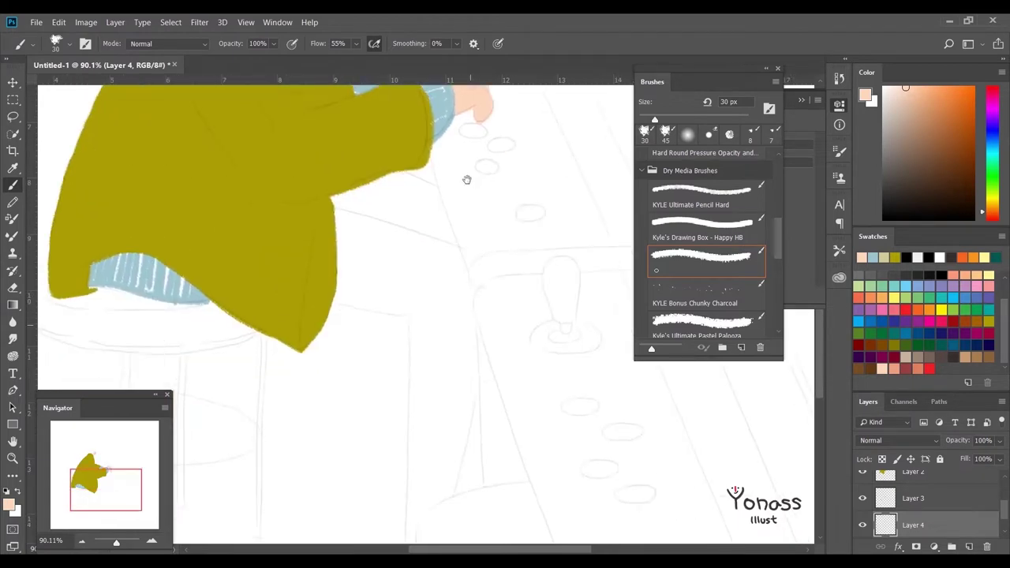
drag(435, 367, 385, 368)
drag(385, 207, 385, 366)
drag(394, 305, 400, 365)
mouse_move(440, 427)
mouse_down()
mouse_move(463, 324)
mouse_move(468, 425)
mouse_up()
mouse_move(458, 299)
mouse_down()
mouse_move(481, 439)
mouse_move(418, 347)
mouse_move(469, 415)
mouse_move(408, 308)
mouse_move(363, 406)
mouse_move(399, 355)
mouse_move(383, 334)
mouse_move(406, 277)
mouse_up()
Step: Paint the wrist, hand and thigh solid peach
scroll(398, 160, up, 3)
mouse_move(439, 308)
mouse_down()
mouse_move(361, 354)
mouse_move(402, 372)
mouse_up()
mouse_move(422, 248)
mouse_down()
mouse_move(428, 263)
mouse_move(397, 379)
mouse_move(431, 396)
mouse_up()
mouse_move(462, 347)
mouse_down()
mouse_move(383, 350)
mouse_move(369, 228)
mouse_move(398, 249)
mouse_move(387, 279)
mouse_move(418, 272)
mouse_up()
scroll(545, 194, down, 2)
scroll(473, 343, down, 2)
key(ctrl+shift+alt+n)
click(904, 322)
scroll(529, 271, up, 2)
Step: Outline the dark red seat band of the stool under the girl
scroll(474, 276, up, 1)
mouse_move(330, 263)
mouse_down()
mouse_move(311, 288)
mouse_move(417, 333)
mouse_move(490, 318)
mouse_up()
key(ctrl+z)
drag(310, 309, 491, 318)
key(ctrl+z)
mouse_move(426, 319)
mouse_down()
mouse_move(489, 310)
mouse_move(485, 320)
mouse_up()
scroll(501, 422, up, 1)
scroll(500, 421, up, 1)
Step: Fill the remaining white gaps in that seat band with dark red
mouse_move(378, 272)
mouse_down()
mouse_move(430, 251)
mouse_move(517, 259)
mouse_up()
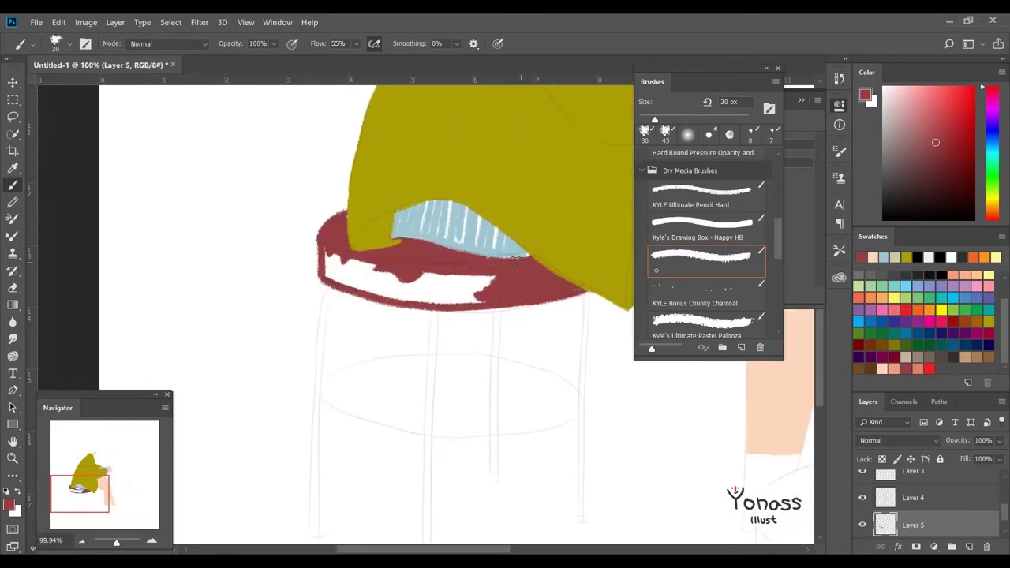
drag(328, 259, 486, 312)
key(ctrl+z)
drag(414, 284, 495, 300)
drag(329, 256, 398, 276)
mouse_move(321, 245)
mouse_down()
mouse_move(353, 229)
mouse_move(501, 235)
mouse_up()
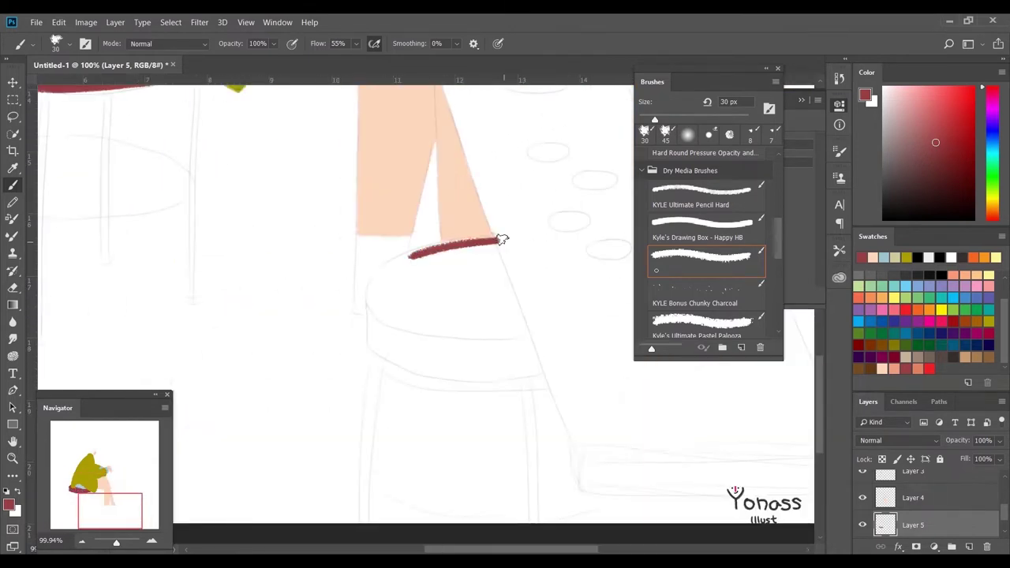
key(ctrl+z)
Step: Draw the foreground stool's C-shaped seat and fill it solid dark red
mouse_move(376, 275)
mouse_down()
mouse_move(371, 293)
mouse_move(505, 233)
mouse_up()
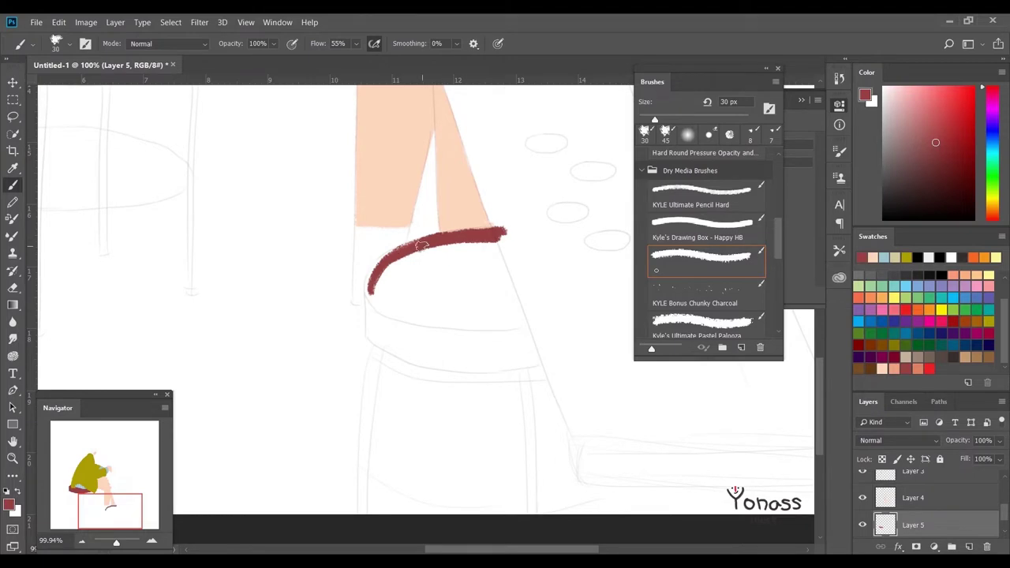
drag(370, 275, 365, 327)
drag(415, 295, 393, 268)
drag(343, 300, 507, 298)
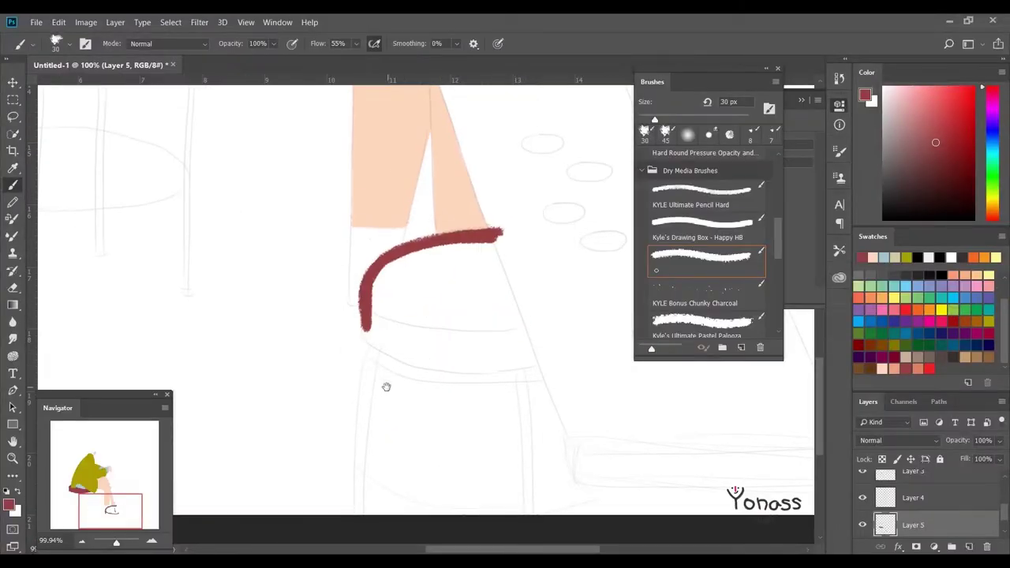
drag(503, 459, 491, 517)
mouse_move(386, 335)
mouse_down()
mouse_move(371, 380)
mouse_move(495, 385)
mouse_move(501, 365)
mouse_move(394, 347)
mouse_move(410, 363)
mouse_move(392, 304)
mouse_up()
mouse_move(335, 335)
mouse_down()
mouse_move(509, 357)
mouse_move(432, 347)
mouse_up()
drag(382, 322, 505, 355)
scroll(383, 423, down, 3)
Step: Add a new layer above the Background and draw the first dark stool leg
scroll(383, 423, up, 2)
click(951, 524)
click(969, 546)
scroll(494, 358, up, 2)
mouse_move(372, 265)
mouse_down()
mouse_move(376, 238)
mouse_move(382, 300)
mouse_up()
scroll(379, 253, down, 1)
scroll(383, 271, down, 1)
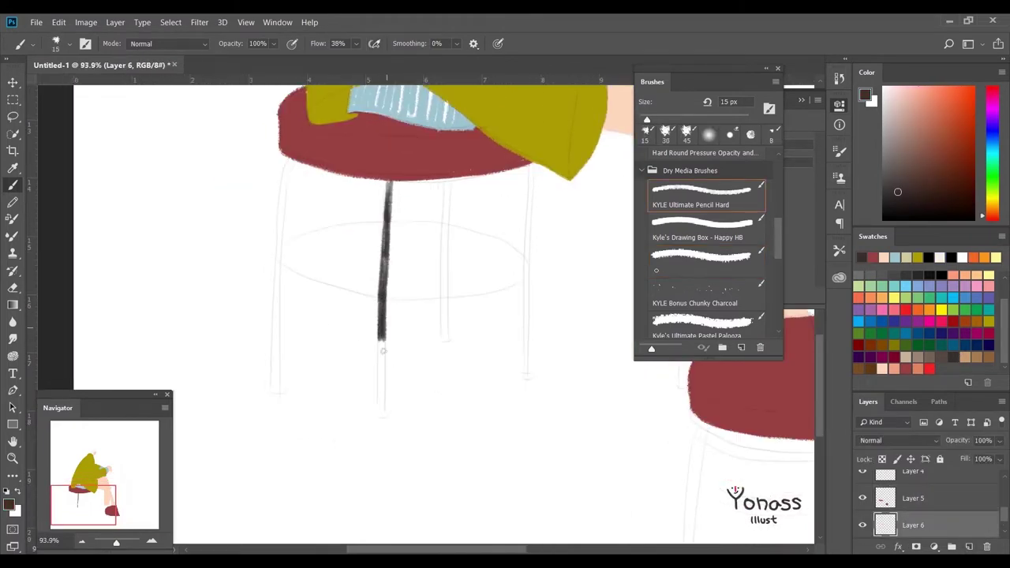
Step: Darken the leg's top and extend the left stool leg downward
scroll(385, 374, up, 1)
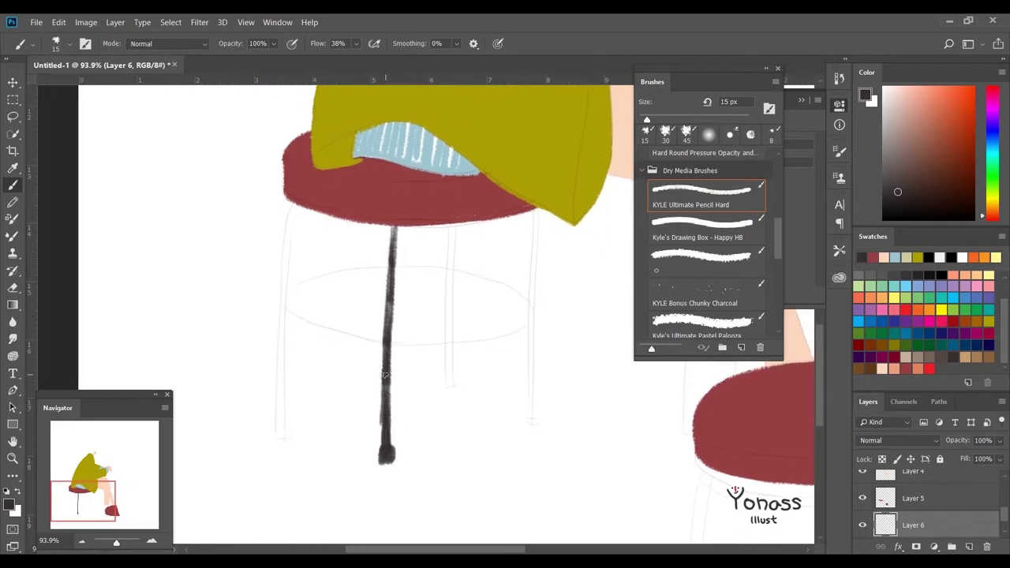
scroll(394, 387, left, 1)
drag(404, 228, 398, 303)
scroll(376, 195, left, 4)
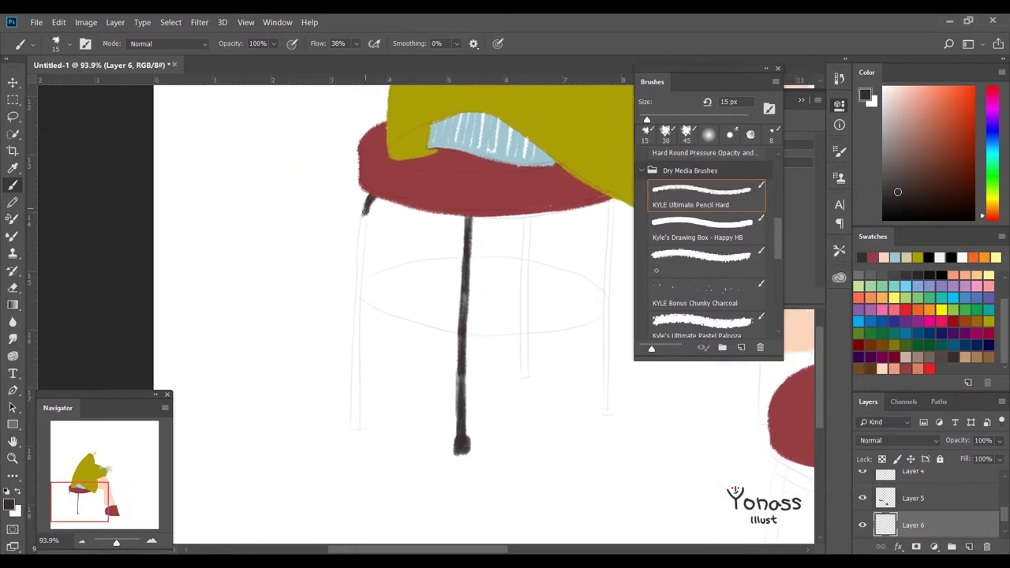
scroll(365, 289, down, 1)
drag(361, 237, 362, 339)
scroll(365, 308, down, 1)
Step: Start a third stool leg on the right, trimming off its lower part
scroll(362, 339, up, 1)
scroll(363, 339, left, 1)
scroll(387, 189, right, 3)
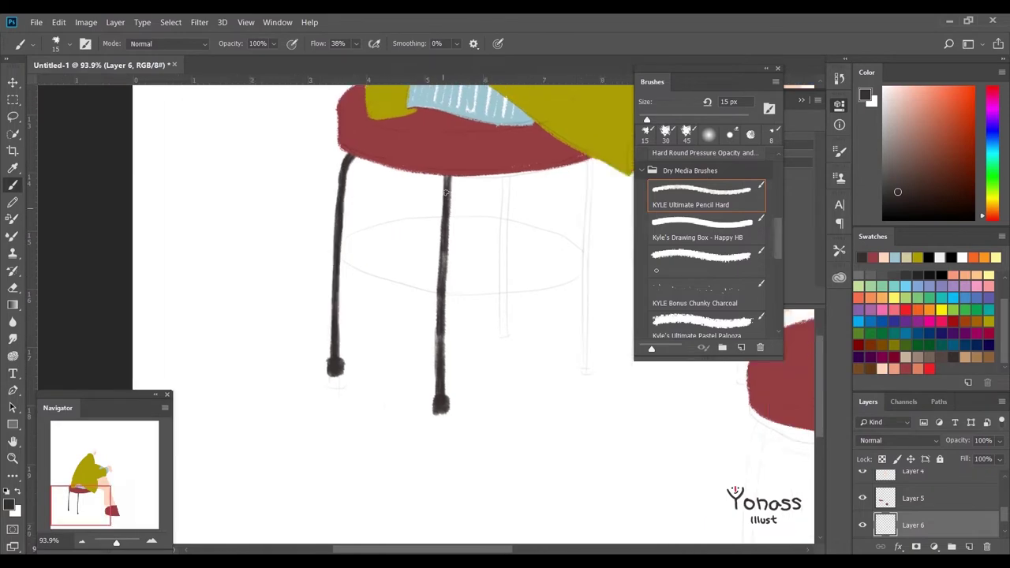
scroll(387, 189, right, 4)
drag(499, 155, 499, 211)
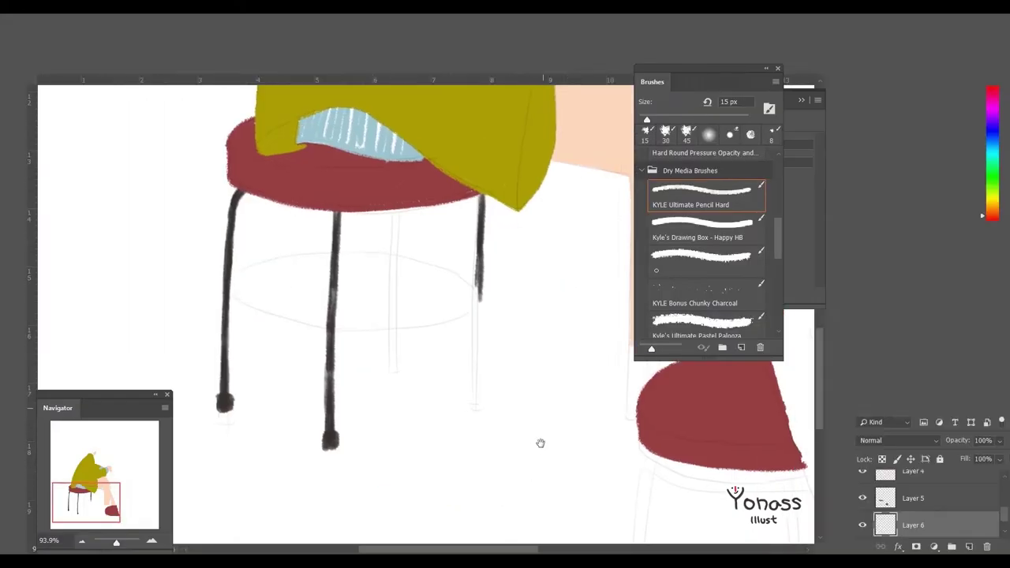
key(ctrl+z)
key(ctrl+z)
key(ctrl+z)
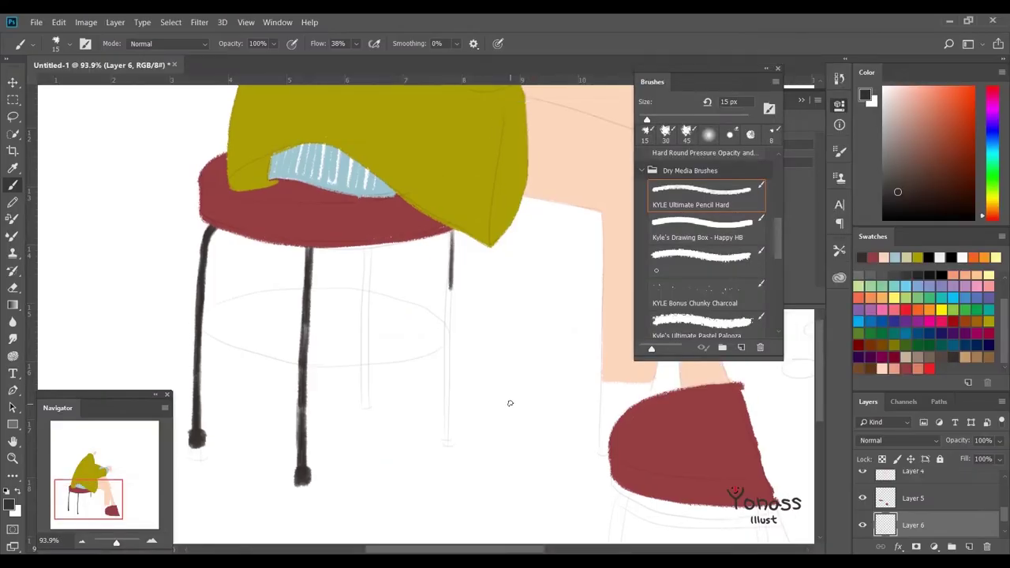
scroll(461, 234, left, 1)
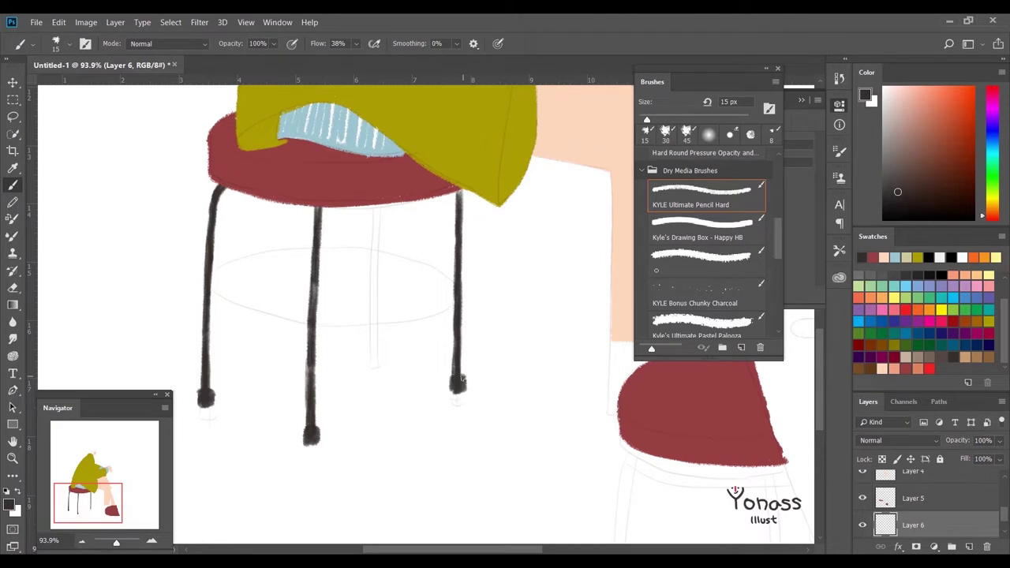
scroll(362, 429, up, 2)
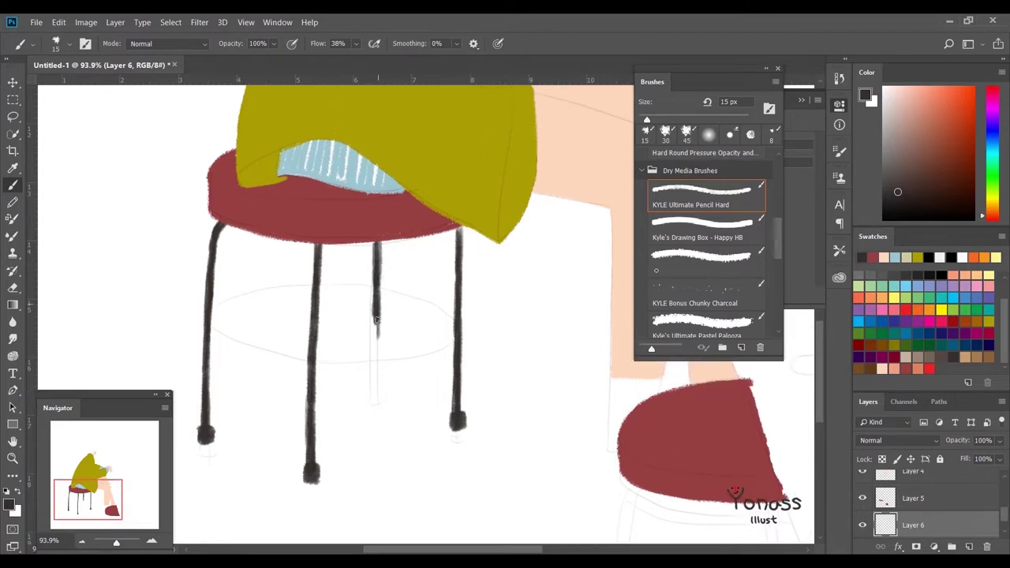
Step: Draw the stool's dark lower footrest ring and thicken it
drag(378, 397, 439, 413)
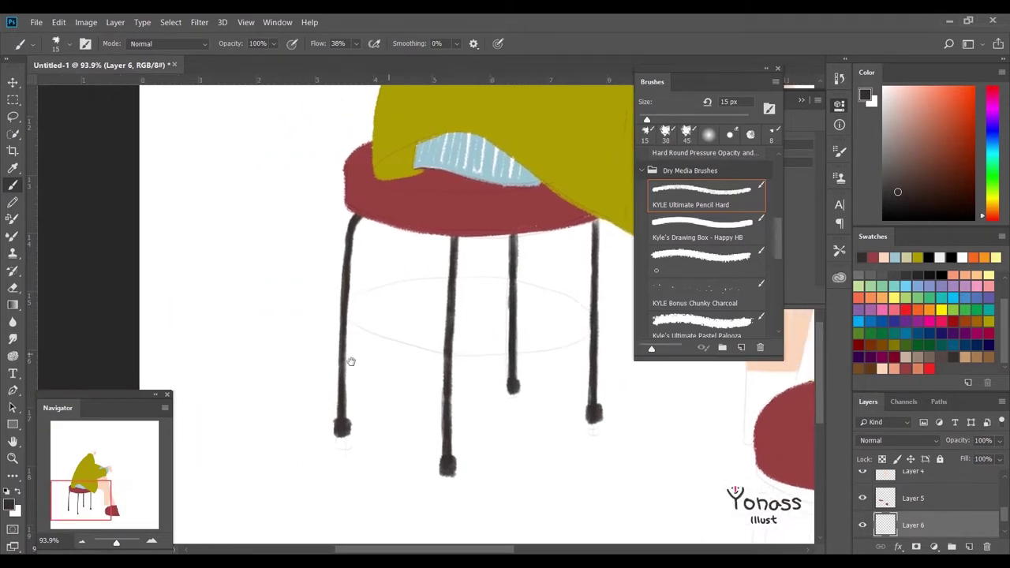
drag(379, 299, 272, 324)
key(ctrl+alt+z)
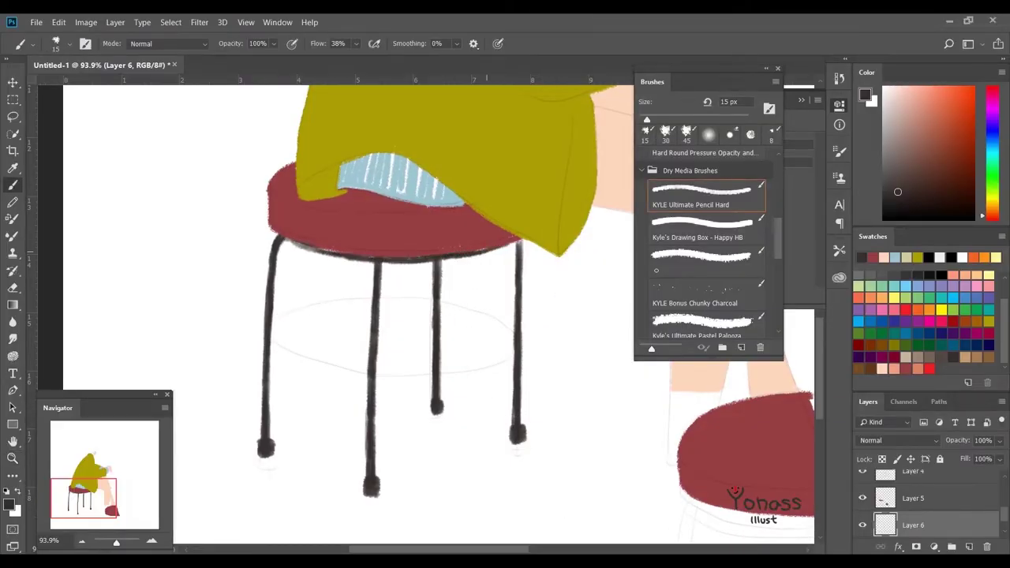
drag(472, 255, 491, 227)
mouse_move(290, 303)
mouse_down()
mouse_move(350, 331)
mouse_move(430, 345)
mouse_move(500, 341)
mouse_up()
drag(291, 309, 431, 343)
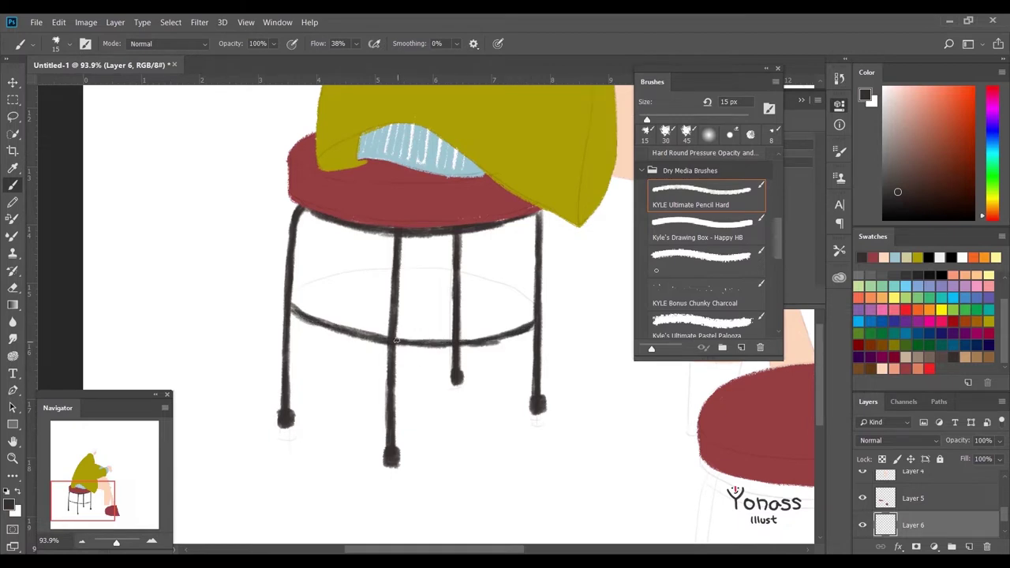
key(period)
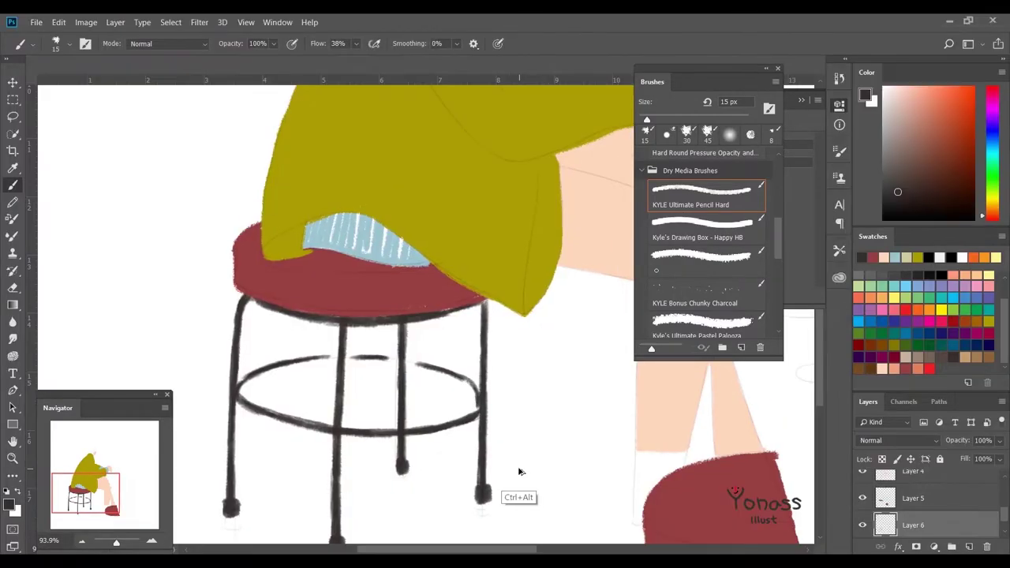
scroll(519, 463, down, 3)
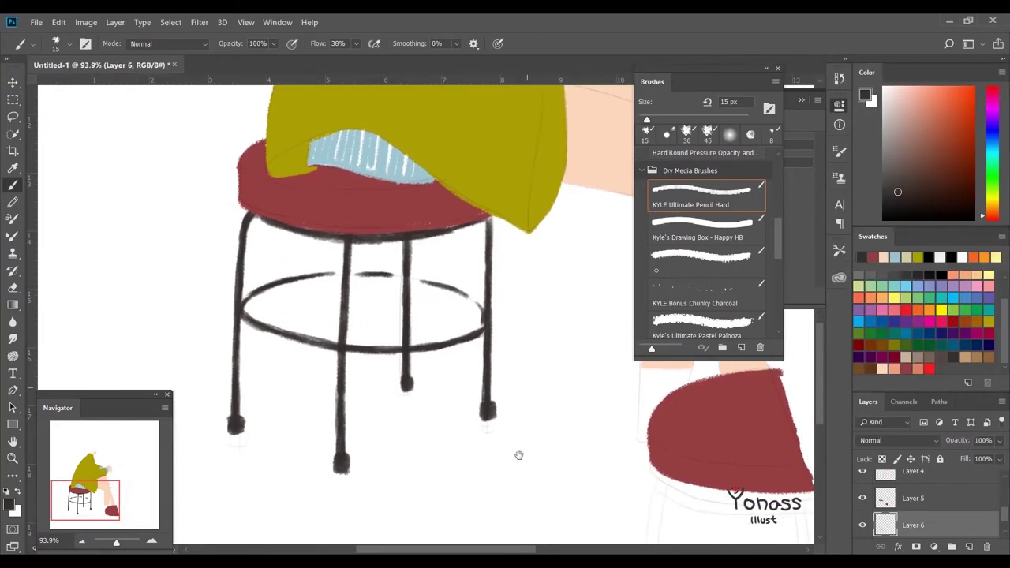
scroll(497, 446, up, 2)
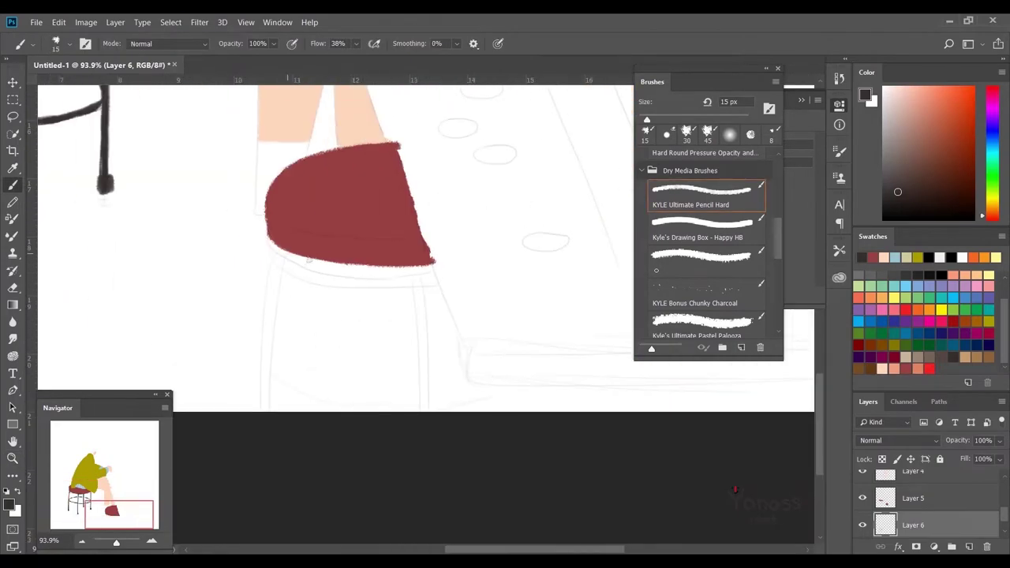
Step: Redraw the small stool's leg as one long stroke reaching the canvas bottom
drag(263, 299, 315, 358)
drag(316, 359, 351, 321)
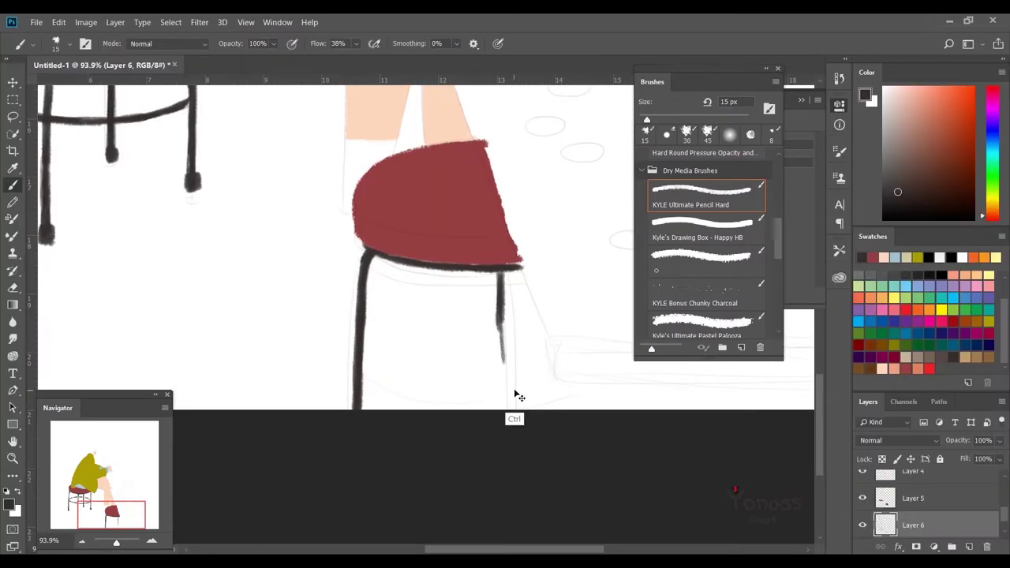
key(ctrl+z)
drag(499, 316, 500, 410)
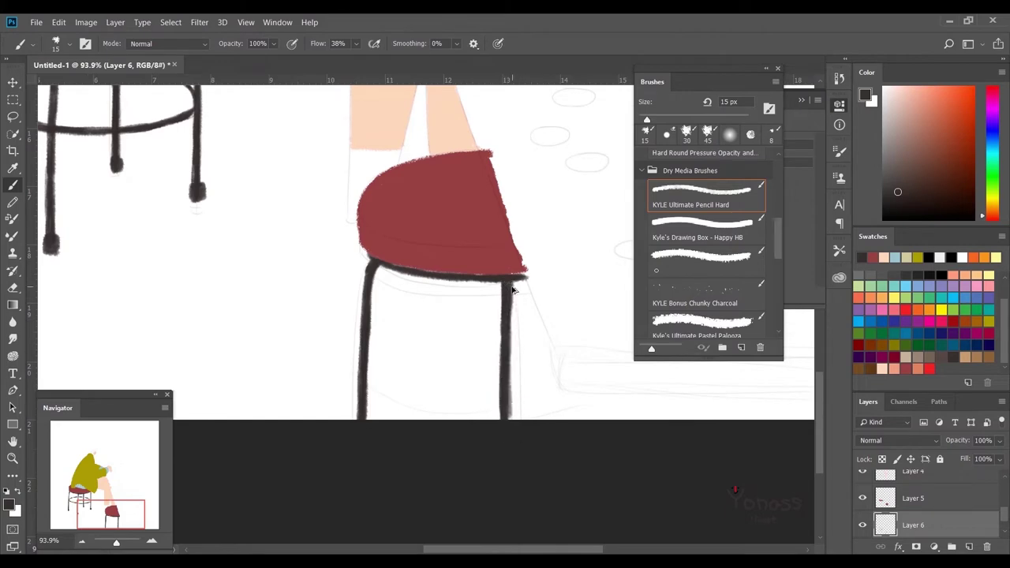
alt+scroll(395, 276, down, 3)
scroll(936, 514, down, 2)
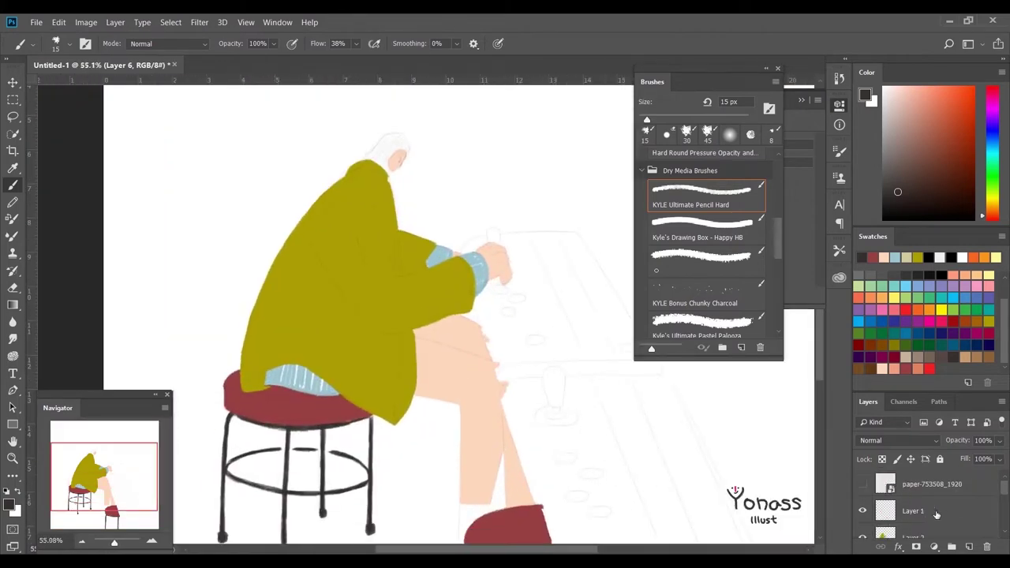
Step: On Layer 7, paint dark 17 px pencil strands across the top of the girl's head
scroll(868, 495, down, 1)
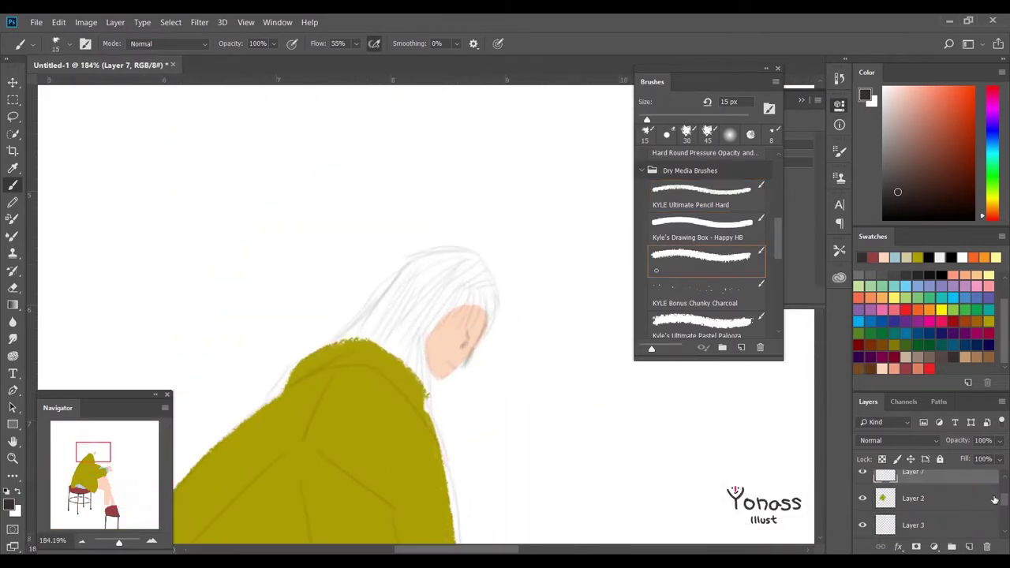
mouse_move(492, 314)
mouse_down()
mouse_move(517, 365)
mouse_move(470, 369)
mouse_move(499, 317)
mouse_move(451, 376)
mouse_up()
key(ctrl+z)
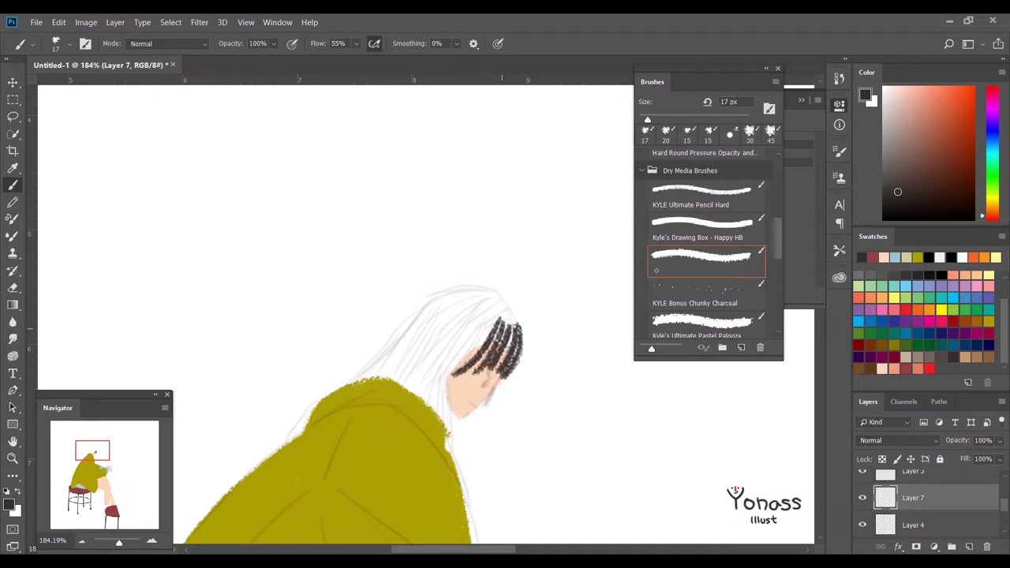
mouse_move(489, 289)
mouse_down()
mouse_move(386, 335)
mouse_move(338, 388)
mouse_up()
mouse_move(410, 314)
mouse_down()
mouse_move(374, 368)
mouse_move(339, 390)
mouse_up()
drag(493, 473, 521, 442)
drag(517, 293, 473, 387)
mouse_move(527, 274)
mouse_down()
mouse_move(462, 378)
mouse_move(531, 265)
mouse_move(426, 352)
mouse_move(443, 359)
mouse_up()
key(ctrl+z)
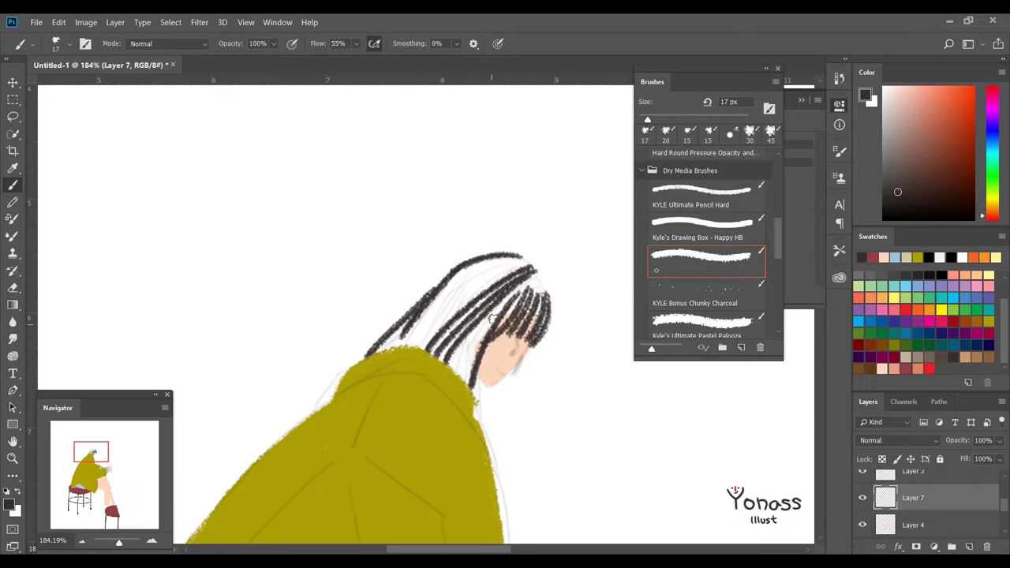
Step: Extend the dark hair strands down over the olive coat, undoing one stray strand
drag(503, 304, 450, 380)
drag(505, 316, 478, 420)
drag(529, 261, 422, 347)
key(ctrl+z)
key(ctrl+z)
drag(529, 261, 411, 359)
drag(513, 281, 426, 355)
drag(596, 382, 606, 279)
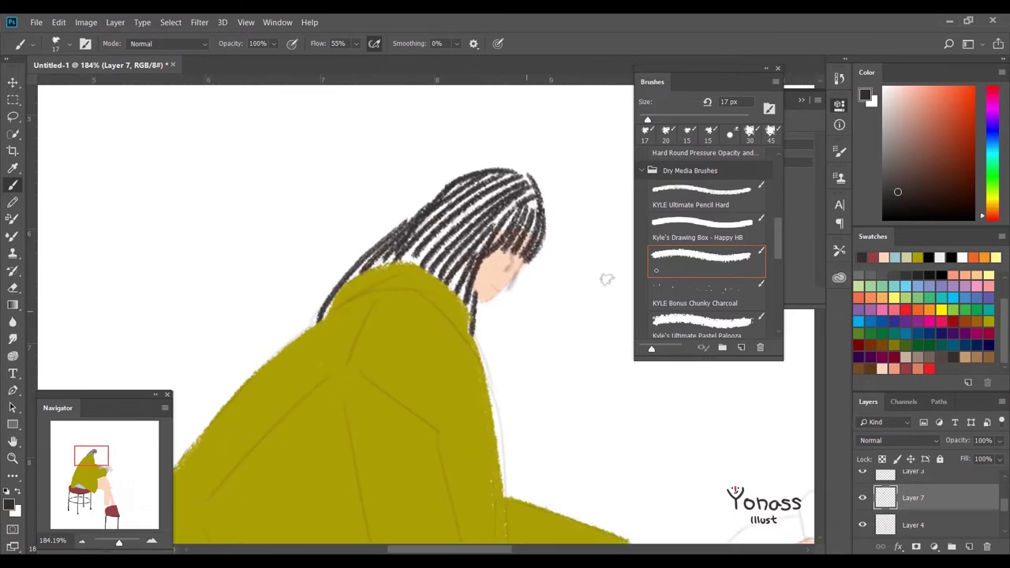
scroll(606, 280, down, 5)
scroll(395, 331, up, 6)
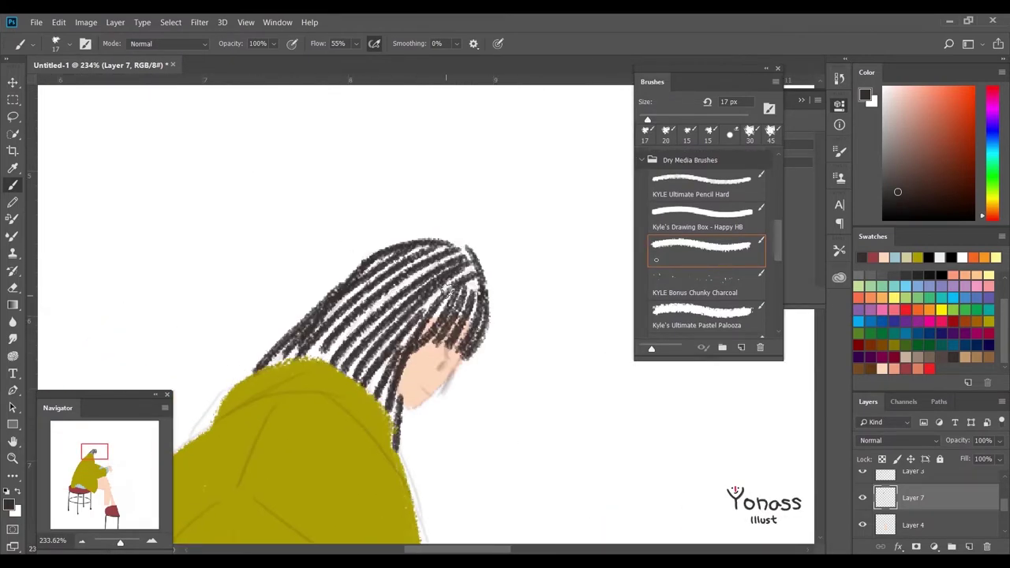
drag(485, 276, 370, 402)
drag(395, 371, 413, 473)
mouse_move(439, 254)
mouse_down()
mouse_move(453, 260)
mouse_move(332, 363)
mouse_up()
Step: Fill the white gaps between the hair strands across the top of the head
mouse_move(473, 261)
mouse_down()
mouse_move(268, 387)
mouse_move(418, 335)
mouse_up()
drag(460, 239, 483, 308)
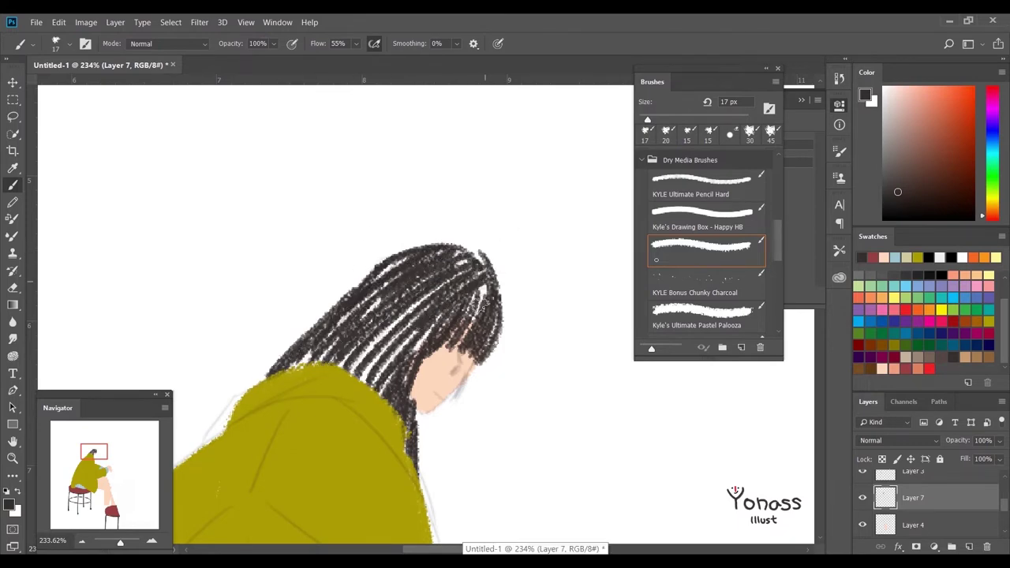
scroll(489, 300, down, 5)
scroll(489, 299, up, 5)
Step: On new Layer 8, paint a red cheek mark and dark eye marks with a 4 px brush
key(ctrl+shift+alt+n)
scroll(500, 289, up, 3)
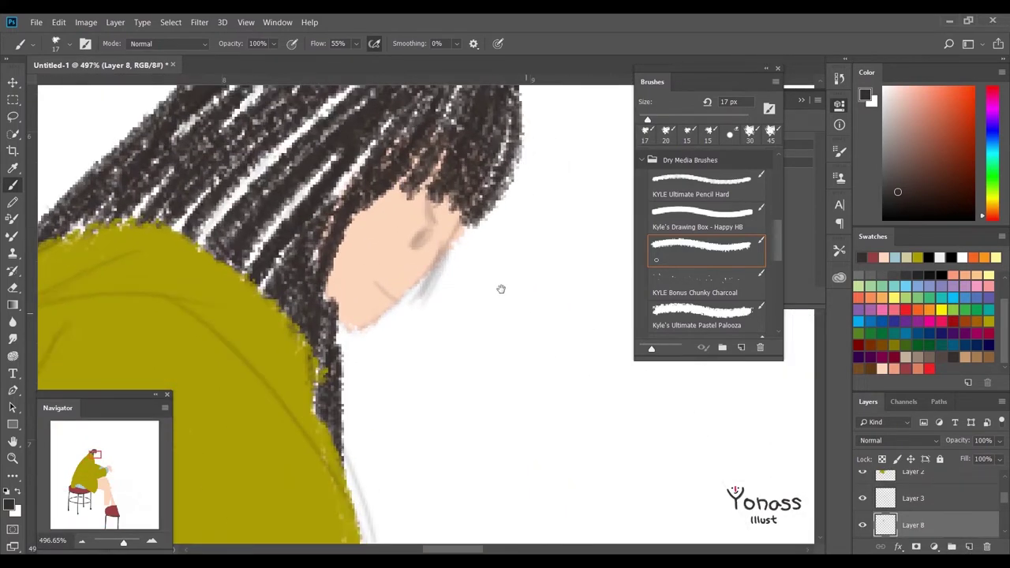
mouse_move(426, 238)
mouse_down()
mouse_move(398, 309)
mouse_move(404, 275)
mouse_up()
key(bracketleft)
key(bracketleft)
key(bracketleft)
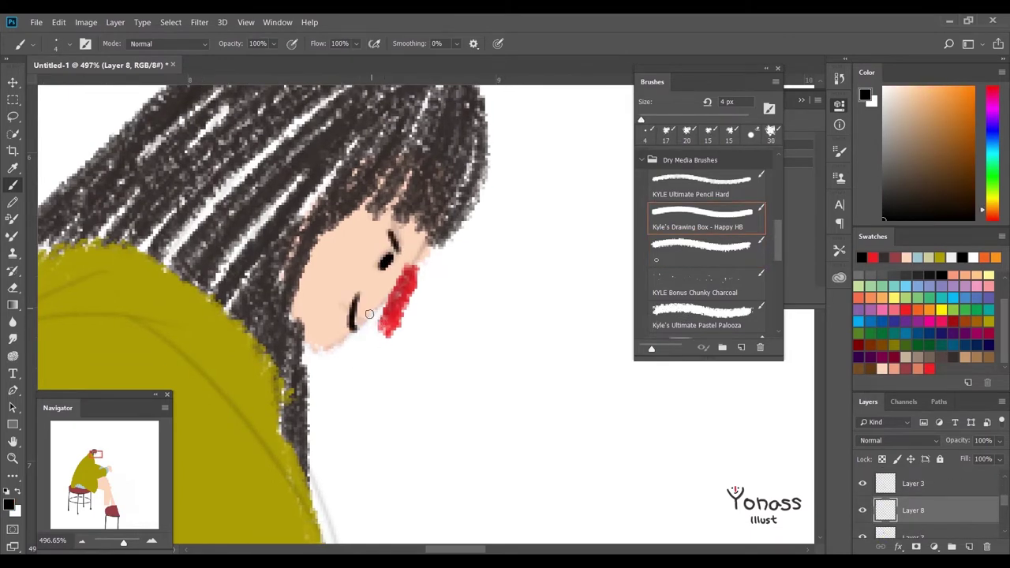
scroll(365, 327, down, 5)
Step: Paint a black shoe behind the lower red stool's seat
mouse_move(138, 500)
mouse_down()
mouse_move(362, 382)
mouse_move(430, 321)
mouse_up()
key(period)
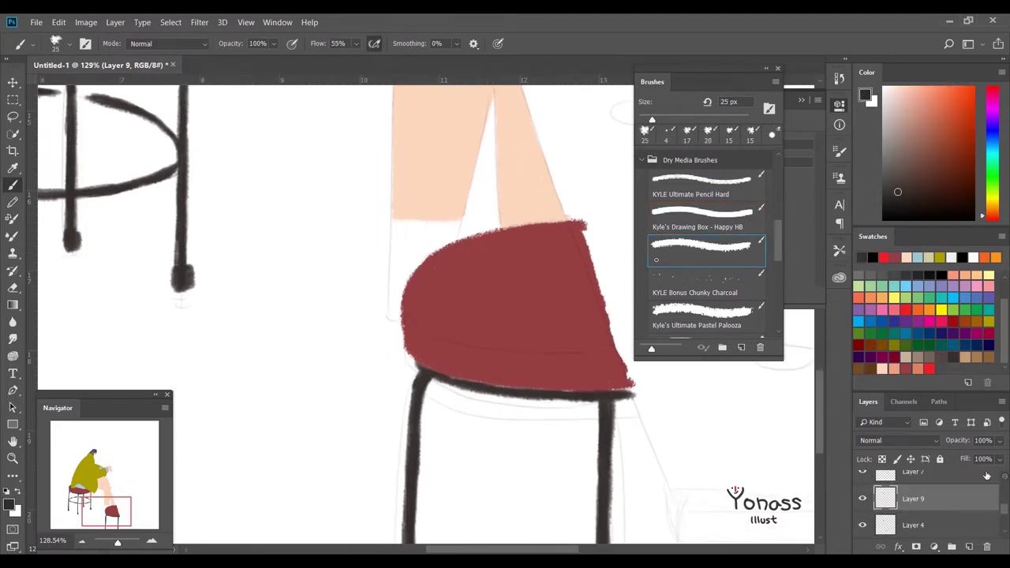
mouse_move(414, 270)
mouse_down()
mouse_move(413, 323)
mouse_move(426, 312)
mouse_up()
mouse_move(398, 278)
mouse_down()
mouse_move(404, 265)
mouse_move(405, 337)
mouse_move(415, 324)
mouse_up()
scroll(418, 345, down, 3)
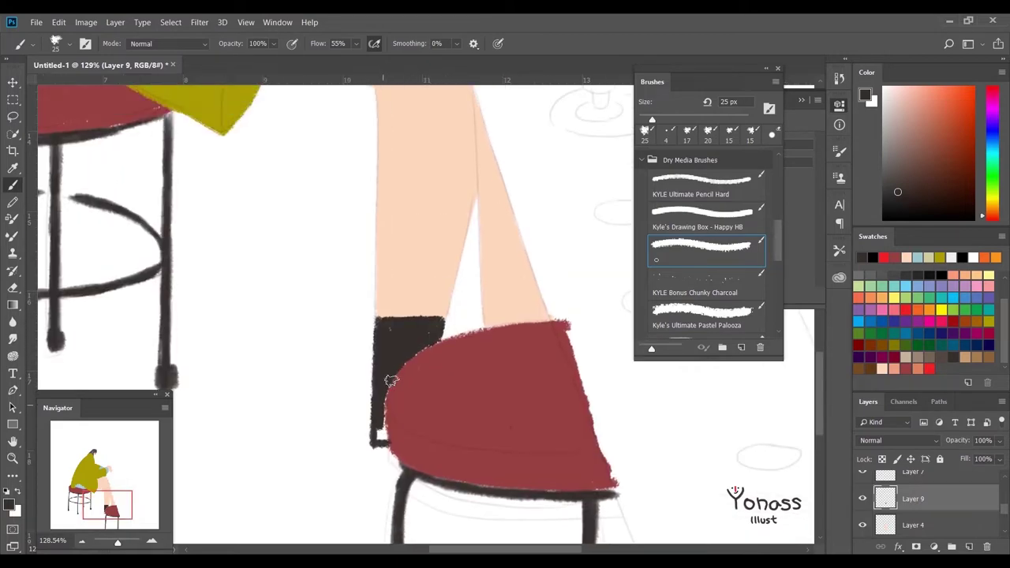
scroll(417, 345, down, 3)
drag(394, 316, 304, 315)
click(916, 525)
scroll(456, 300, up, 1)
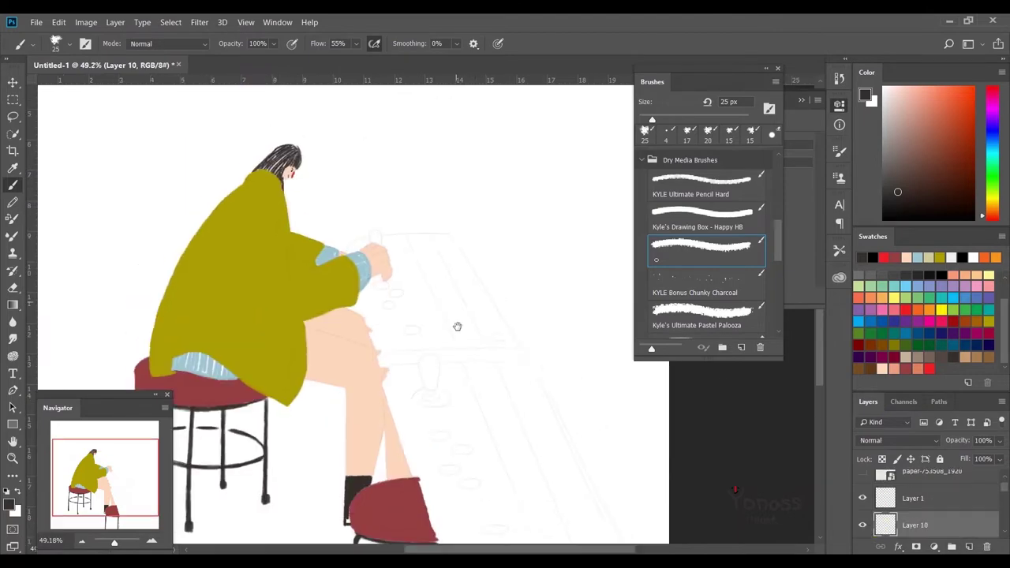
Step: On Layer 10, scribble in the black cabinet body with a 70 px brush, undoing a bad stroke
scroll(456, 300, up, 1)
scroll(456, 300, up, 1)
mouse_move(466, 406)
mouse_down()
mouse_move(545, 394)
mouse_move(394, 300)
mouse_move(483, 326)
mouse_move(545, 387)
mouse_up()
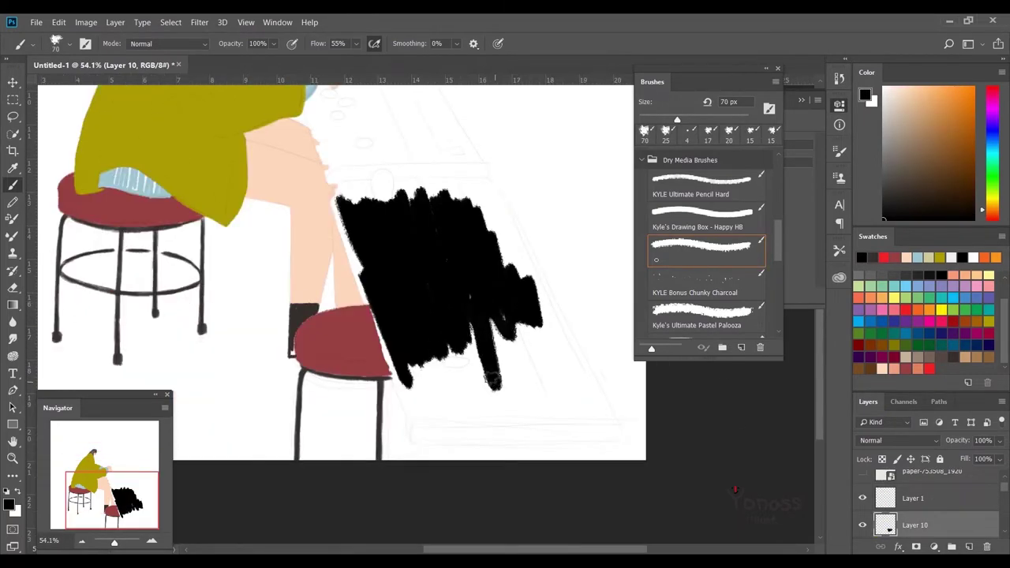
drag(520, 273, 615, 485)
mouse_move(552, 355)
mouse_down()
mouse_move(487, 432)
mouse_move(331, 417)
mouse_move(493, 422)
mouse_move(410, 368)
mouse_move(332, 399)
mouse_up()
key(ctrl+z)
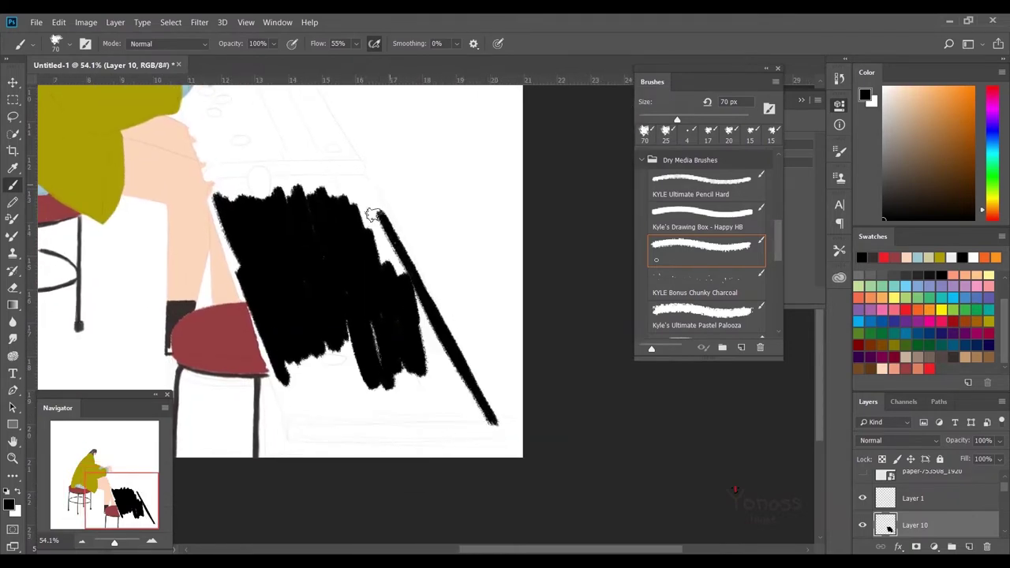
drag(248, 285, 292, 345)
Step: With a 50 px brush, extend the black shape's diagonal, right and bottom edges
key(bracketleft)
key(bracketleft)
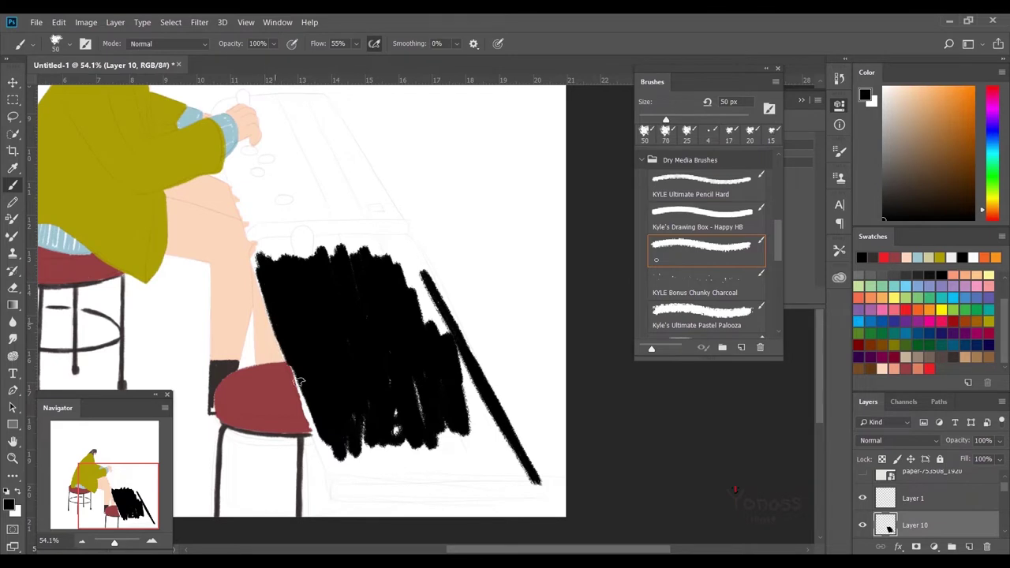
scroll(292, 344, down, 2)
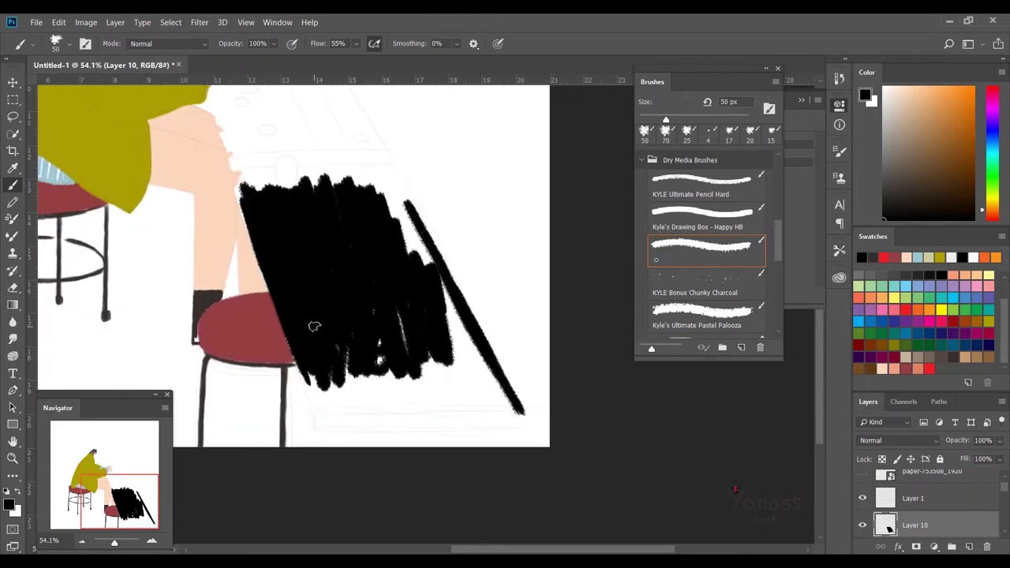
scroll(314, 326, down, 1)
mouse_move(313, 347)
mouse_down()
mouse_move(451, 350)
mouse_move(473, 261)
mouse_up()
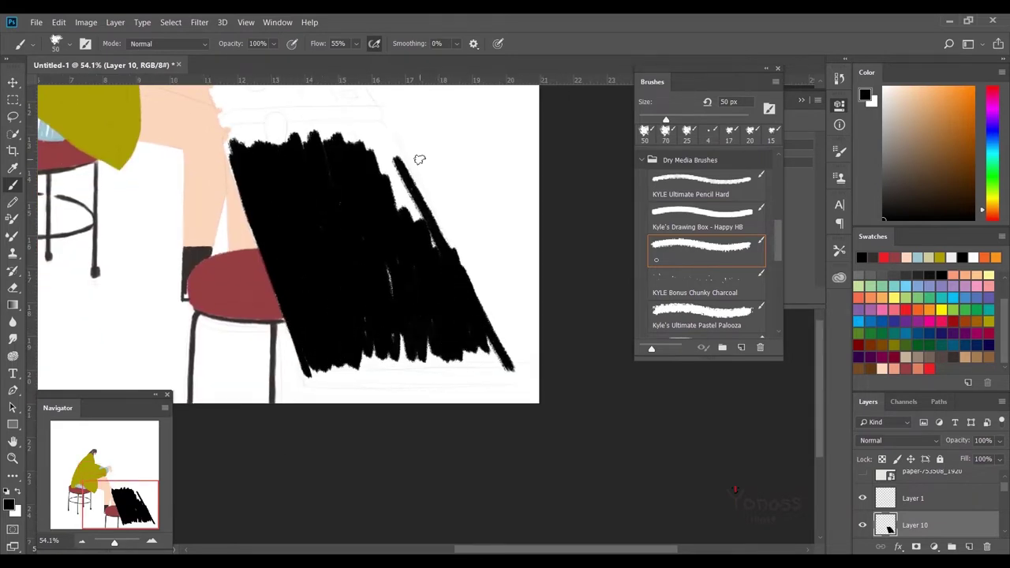
scroll(417, 158, up, 2)
mouse_move(438, 303)
mouse_down()
mouse_move(393, 199)
mouse_move(462, 326)
mouse_up()
drag(411, 238, 497, 396)
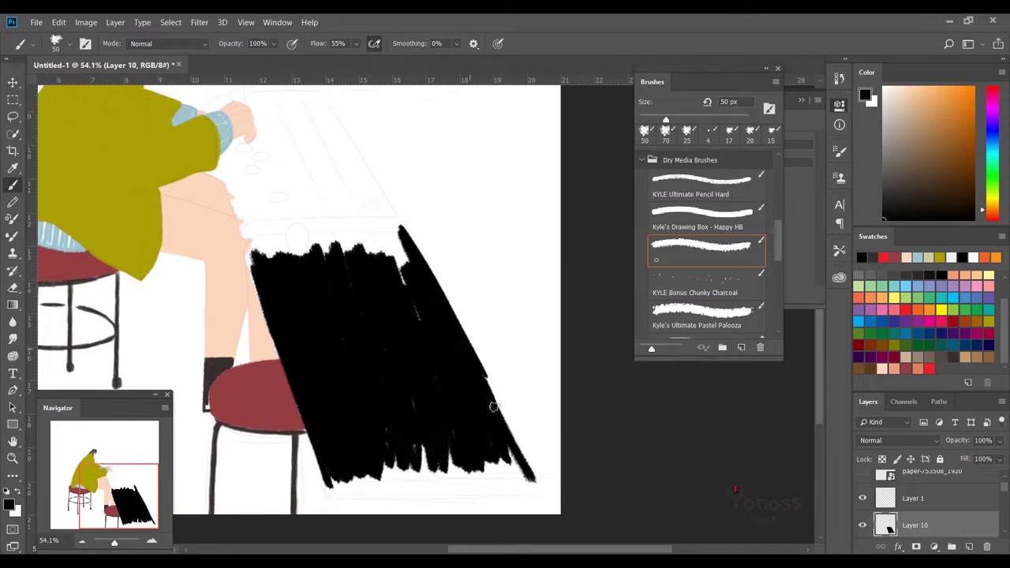
scroll(442, 355, down, 3)
drag(416, 292, 316, 340)
scroll(438, 363, down, 1)
drag(438, 364, 435, 385)
drag(297, 332, 328, 332)
mouse_move(485, 330)
mouse_down()
mouse_move(418, 314)
mouse_move(396, 286)
mouse_up()
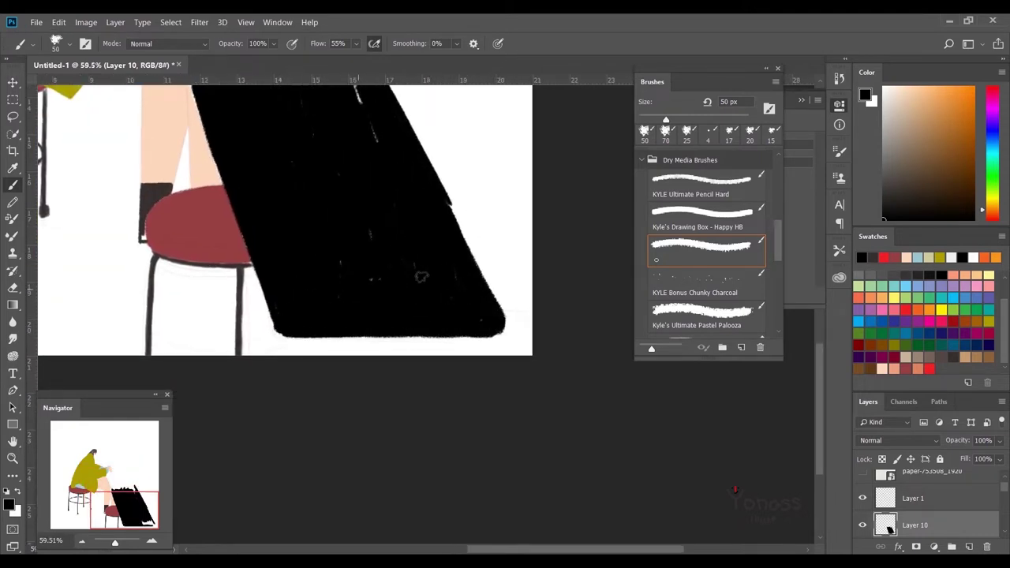
Step: Fill the white gaps at the black shape's top and smooth its bottom edge
drag(449, 214, 412, 320)
mouse_move(152, 174)
mouse_down()
mouse_move(247, 351)
mouse_move(423, 348)
mouse_up()
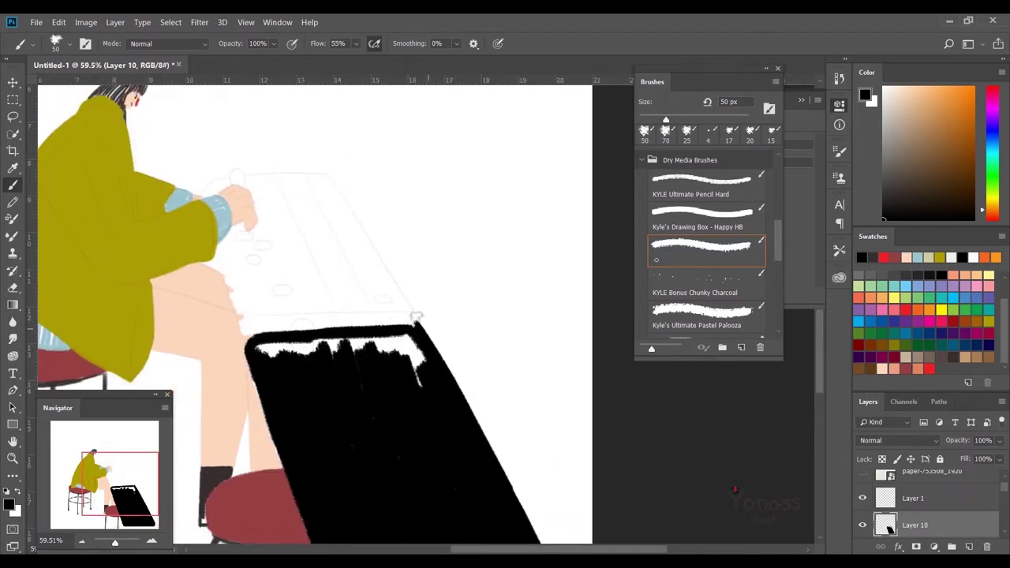
mouse_move(257, 330)
mouse_down()
mouse_move(362, 331)
mouse_move(410, 347)
mouse_move(324, 355)
mouse_move(308, 273)
mouse_move(406, 312)
mouse_up()
drag(238, 308, 229, 229)
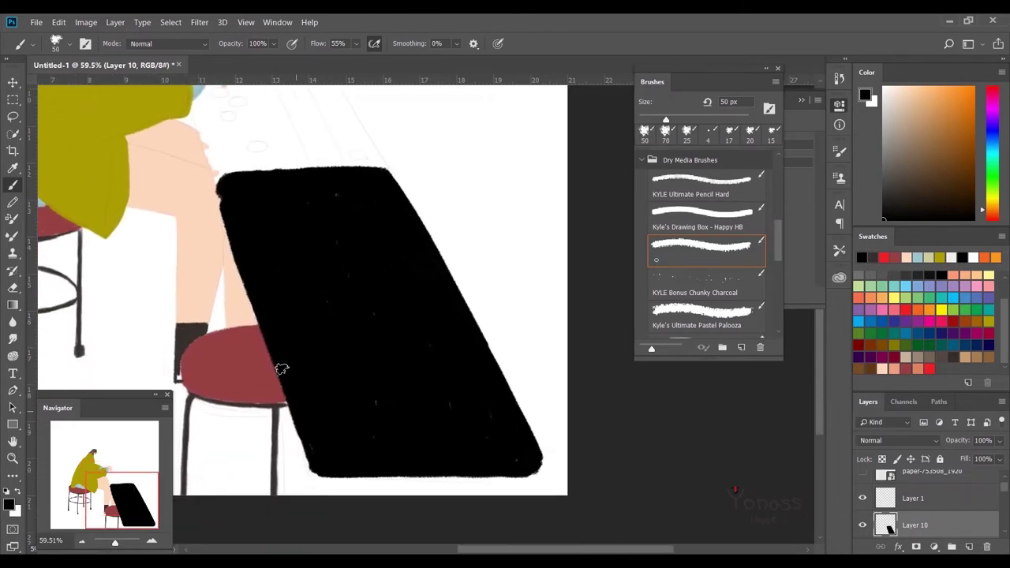
drag(423, 449, 436, 393)
drag(320, 413, 558, 400)
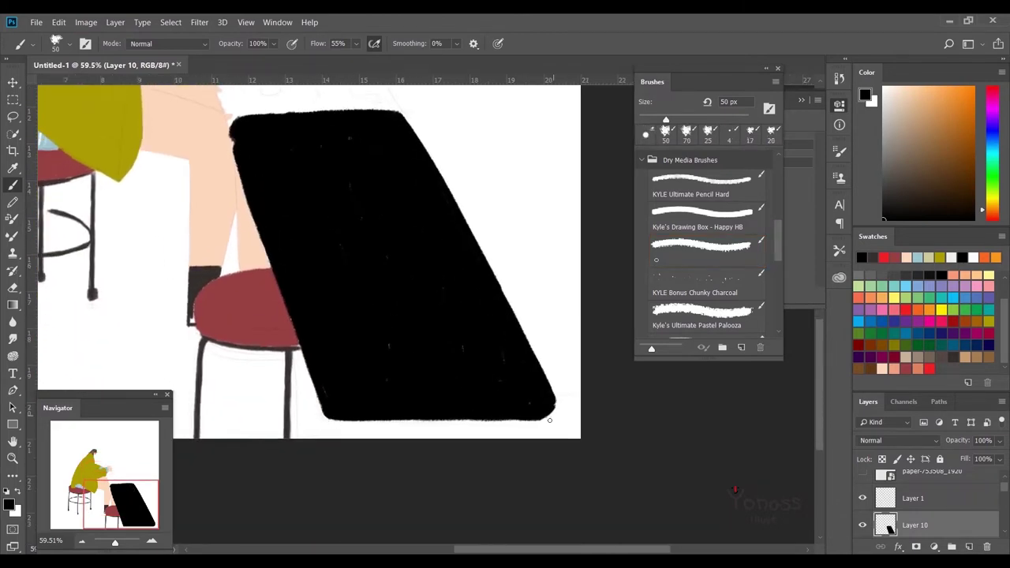
scroll(547, 404, up, 3)
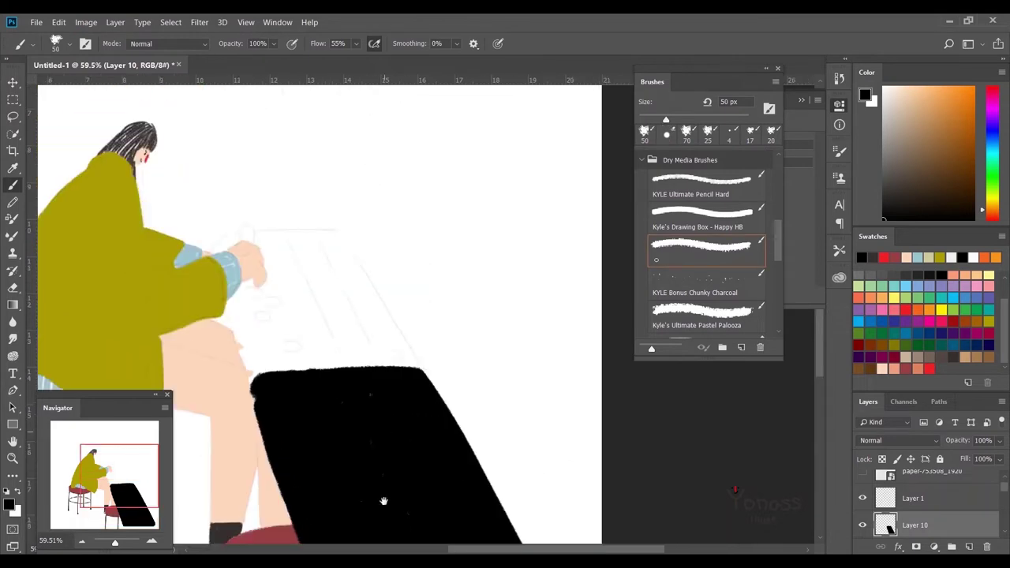
Step: Paint black along the cabinet's left side, jagged top and top edge line
drag(197, 270, 226, 368)
mouse_move(234, 406)
mouse_down()
mouse_move(260, 300)
mouse_move(332, 288)
mouse_move(391, 311)
mouse_move(433, 371)
mouse_up()
mouse_move(433, 387)
mouse_down()
mouse_move(348, 414)
mouse_move(332, 406)
mouse_up()
mouse_move(386, 398)
mouse_down()
mouse_move(324, 303)
mouse_move(430, 410)
mouse_up()
drag(331, 292, 403, 379)
mouse_move(335, 257)
mouse_down()
mouse_move(395, 365)
mouse_move(357, 292)
mouse_up()
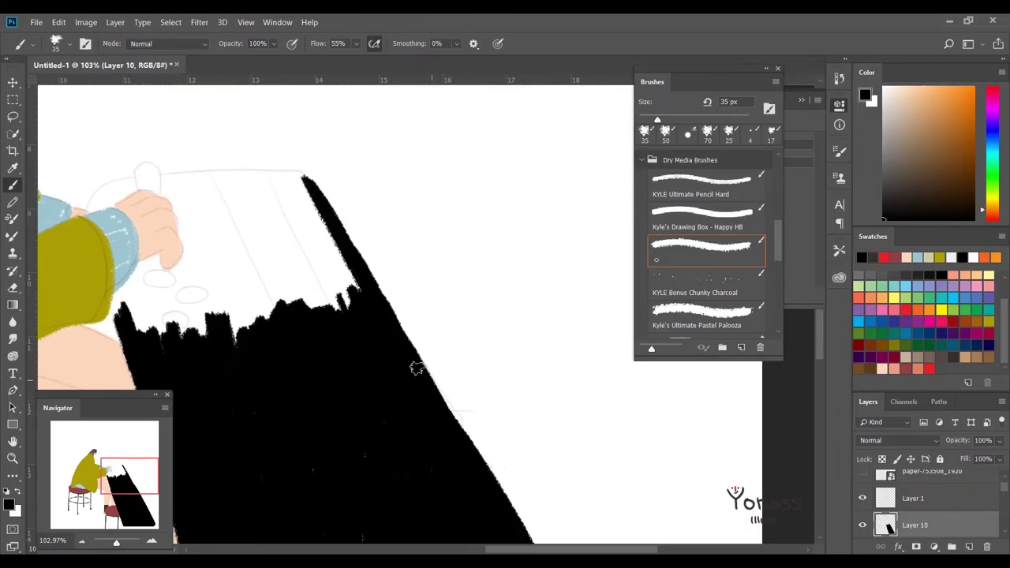
drag(114, 314, 363, 357)
mouse_move(347, 254)
mouse_down()
mouse_move(459, 234)
mouse_move(544, 237)
mouse_up()
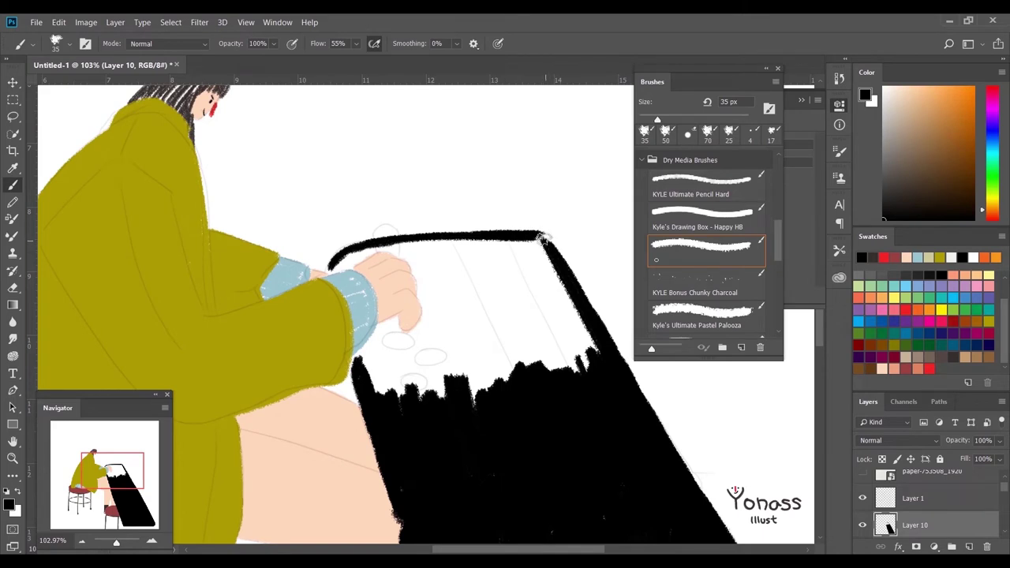
drag(568, 299, 518, 237)
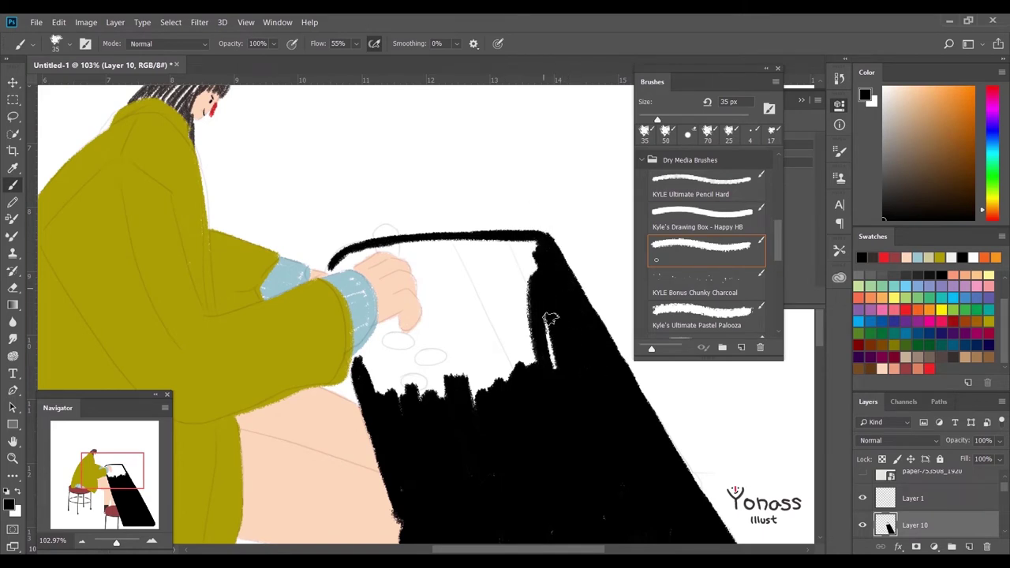
scroll(482, 378, up, 3)
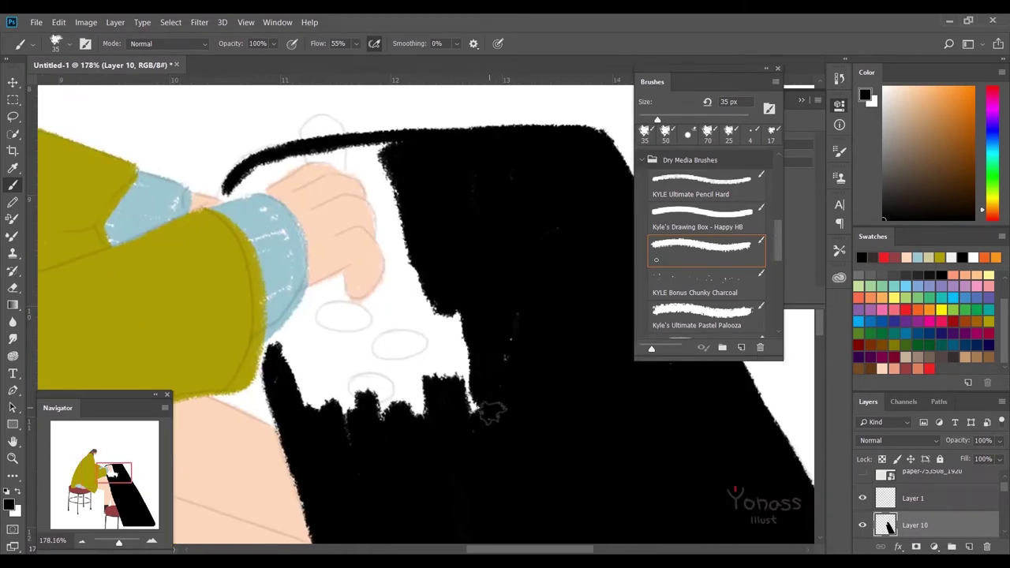
drag(485, 412, 395, 338)
Step: With a 15 px brush, blacken the white slivers beside and below the girl's hand
key([)
key([)
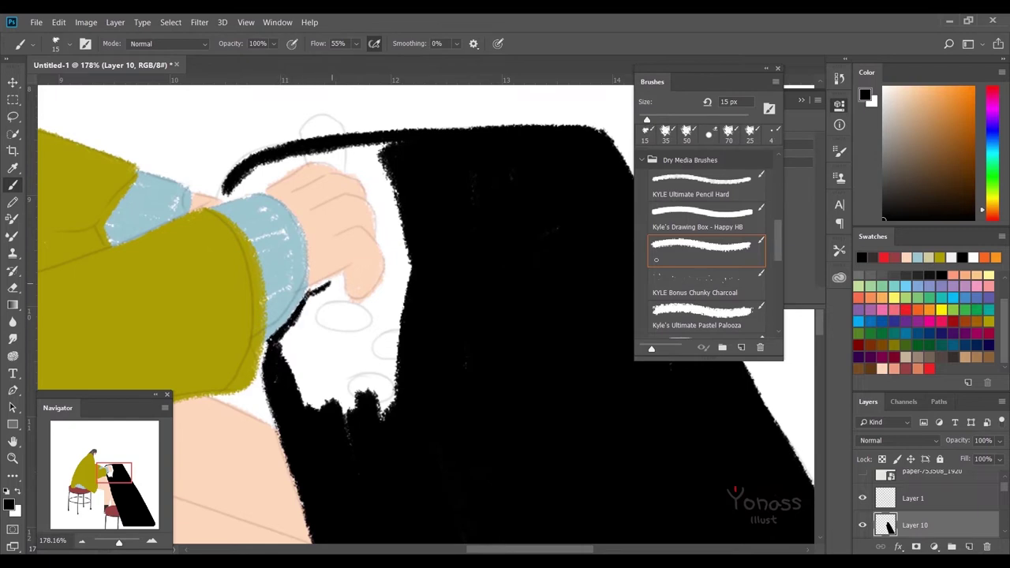
scroll(390, 311, up, 2)
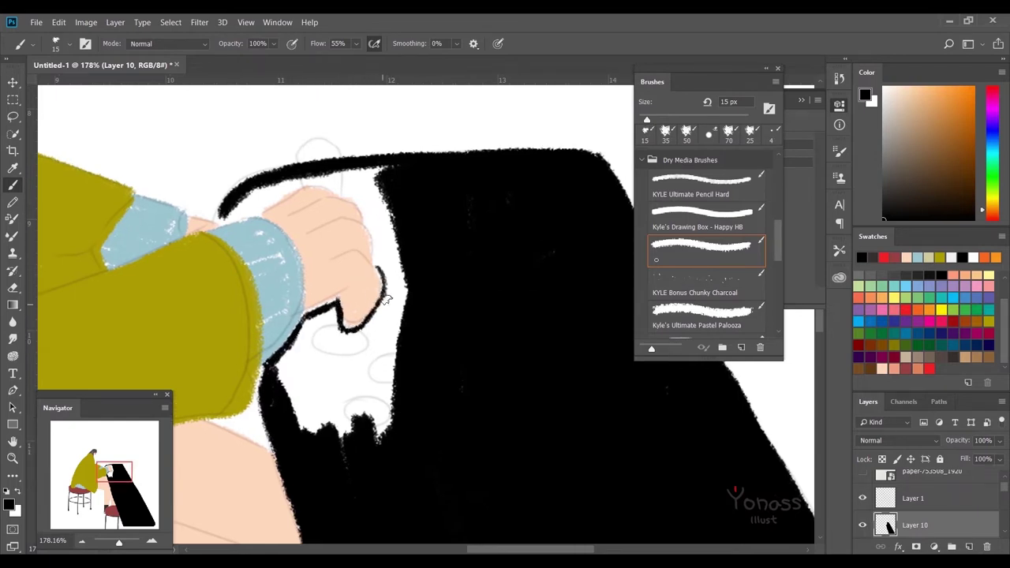
scroll(376, 252, up, 1)
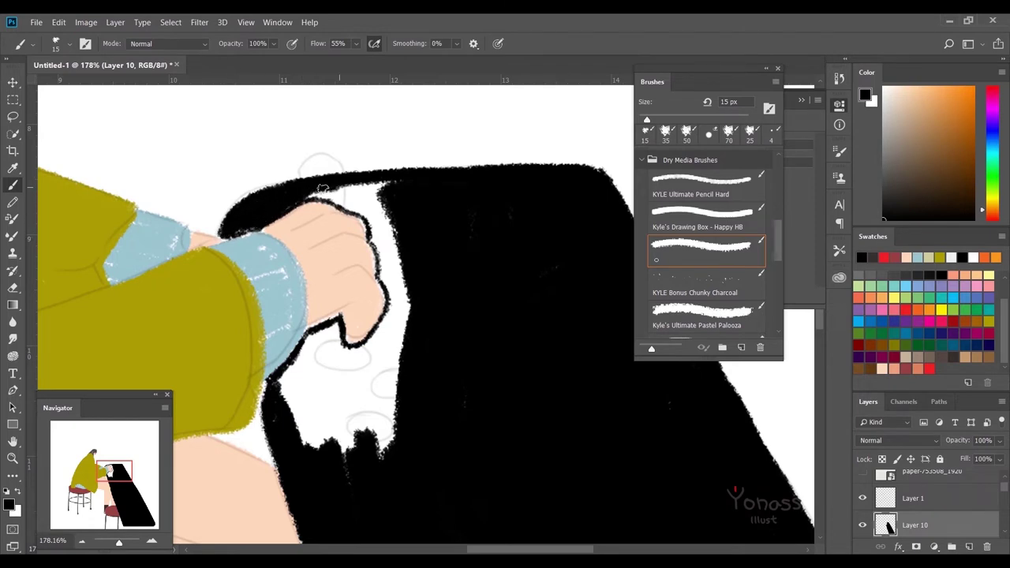
scroll(284, 197, down, 1)
scroll(284, 197, right, 1)
drag(365, 215, 369, 231)
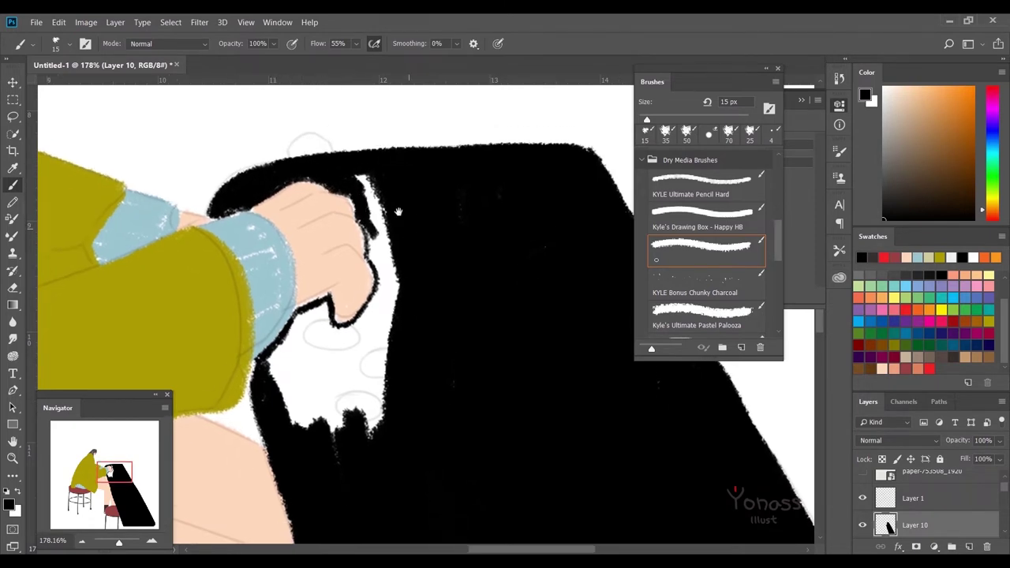
mouse_move(383, 300)
mouse_down()
mouse_move(354, 169)
mouse_move(377, 434)
mouse_up()
mouse_move(317, 451)
mouse_down()
mouse_move(401, 316)
mouse_move(388, 316)
mouse_up()
drag(371, 351, 316, 426)
drag(331, 308, 268, 367)
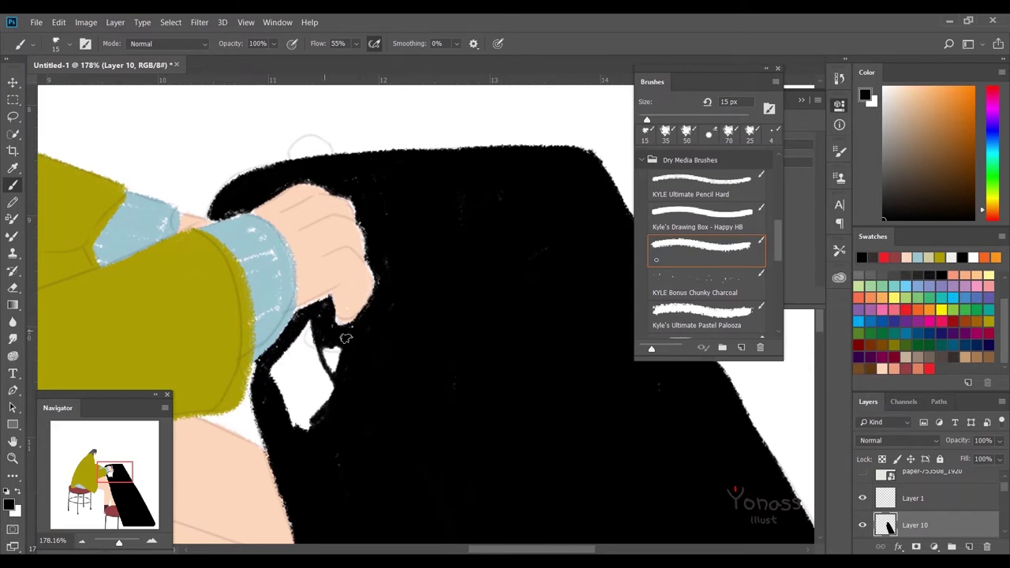
drag(330, 332, 272, 395)
drag(323, 367, 268, 371)
Step: Touch up the black cabinet edge along the girl's arm
scroll(331, 332, up, 3)
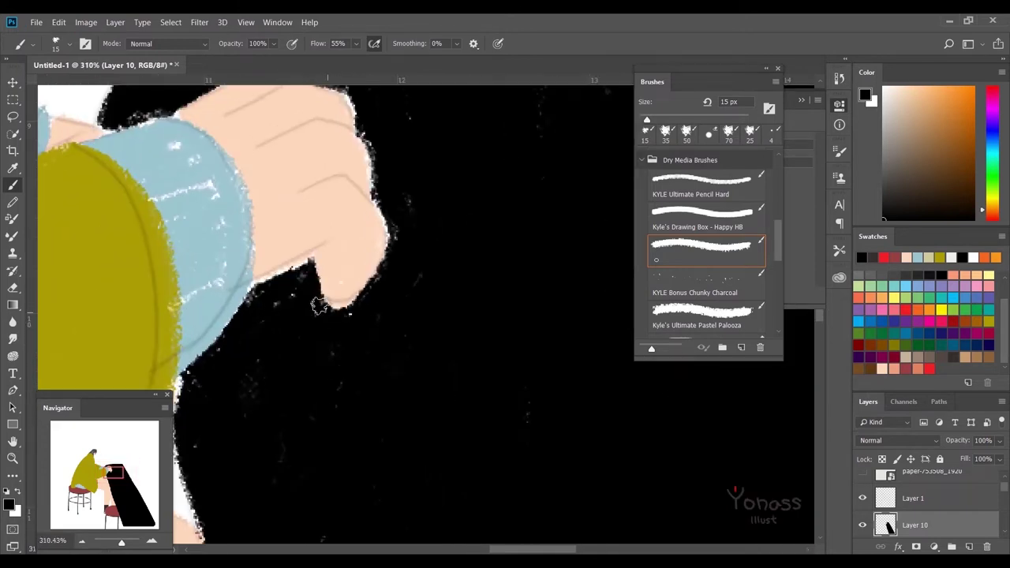
scroll(355, 310, down, 5)
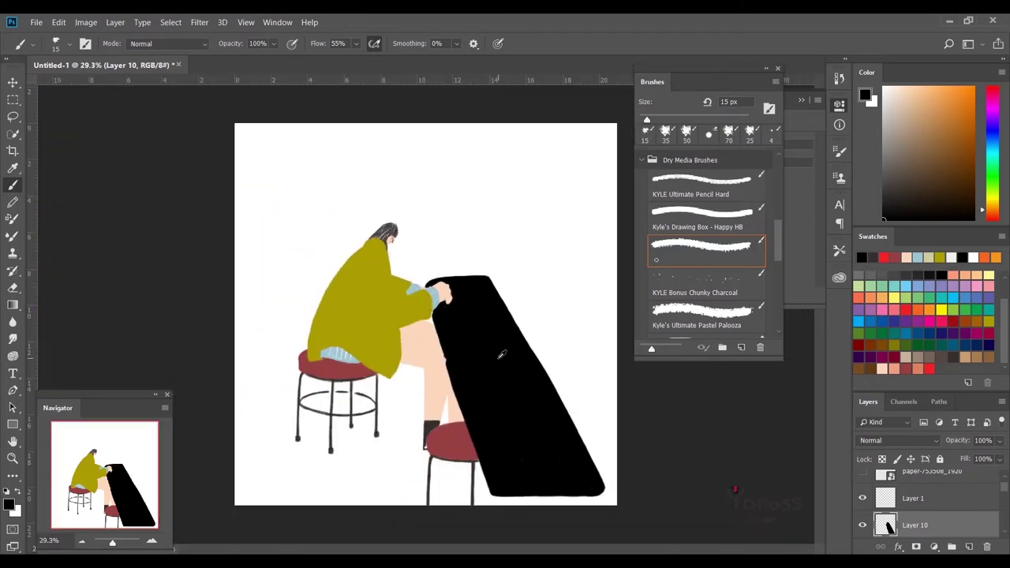
scroll(327, 314, up, 3)
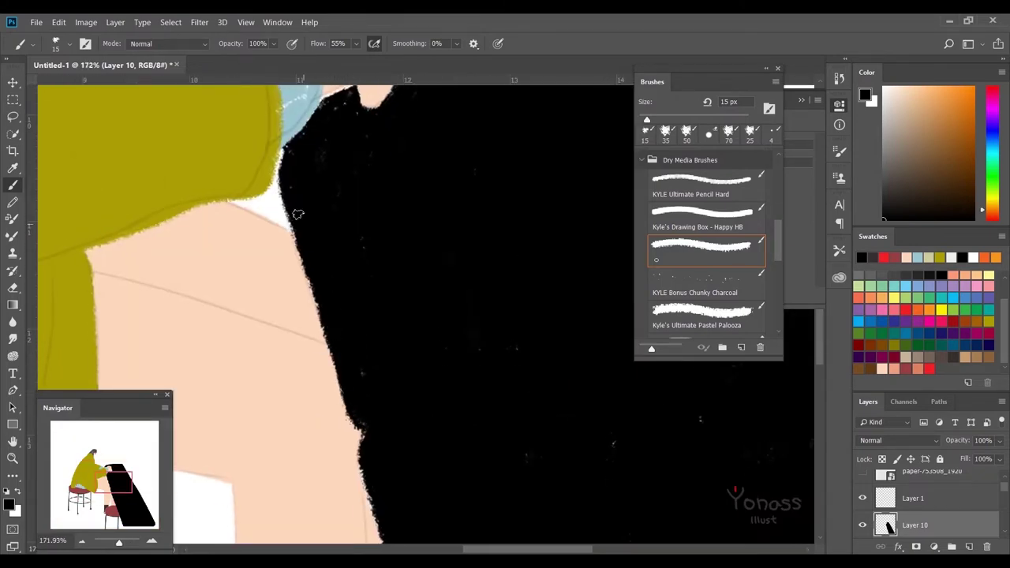
drag(300, 264, 347, 391)
drag(312, 237, 331, 352)
drag(344, 233, 406, 407)
scroll(359, 351, down, 3)
scroll(356, 237, down, 3)
scroll(374, 238, down, 3)
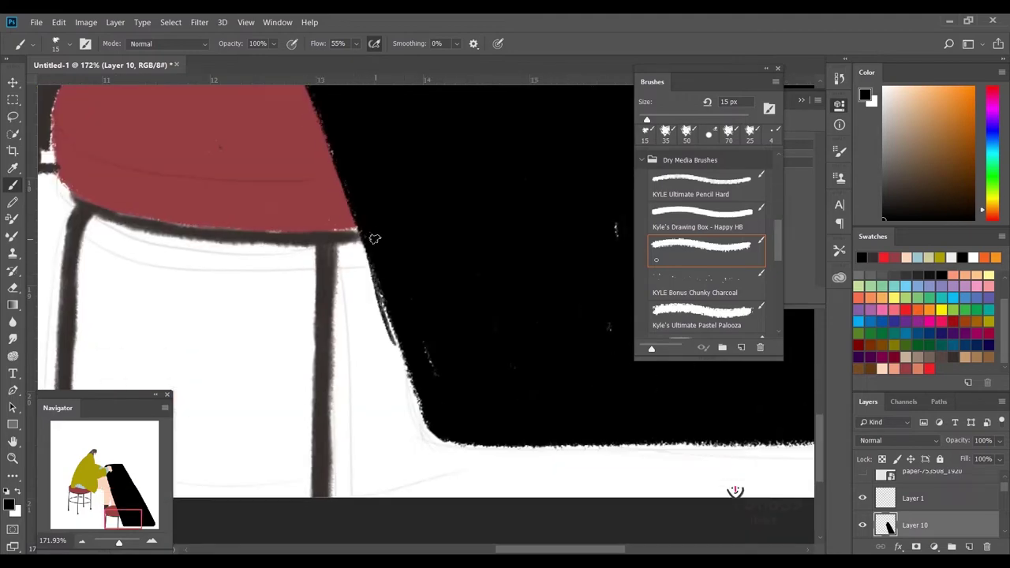
scroll(421, 396, down, 5)
scroll(426, 331, up, 3)
click(913, 498)
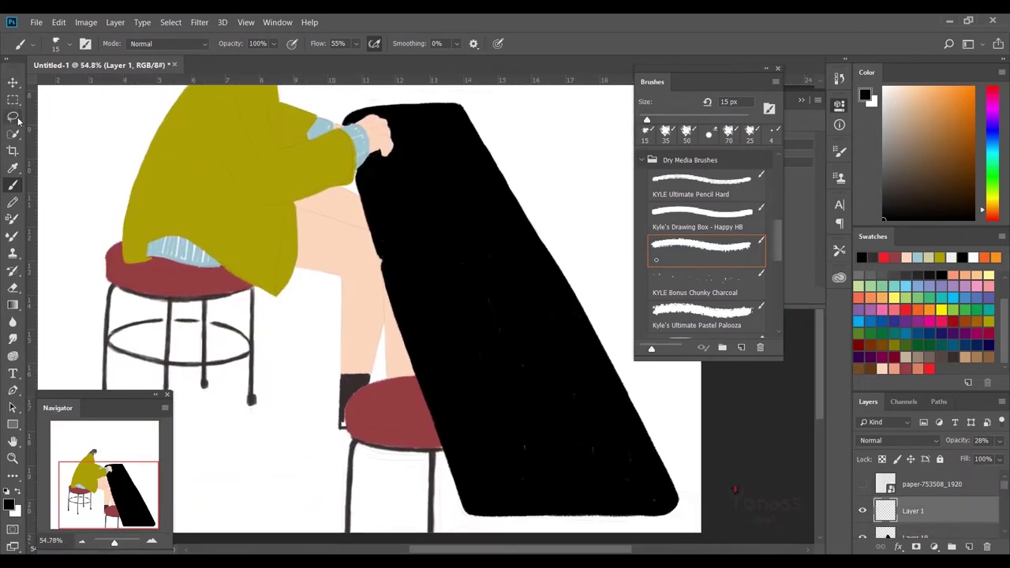
Step: Lasso the cabinet and trial a Hue/Saturation adjustment, undoing it both times and deselecting
key(l)
drag(466, 97, 498, 527)
click(934, 546)
click(935, 442)
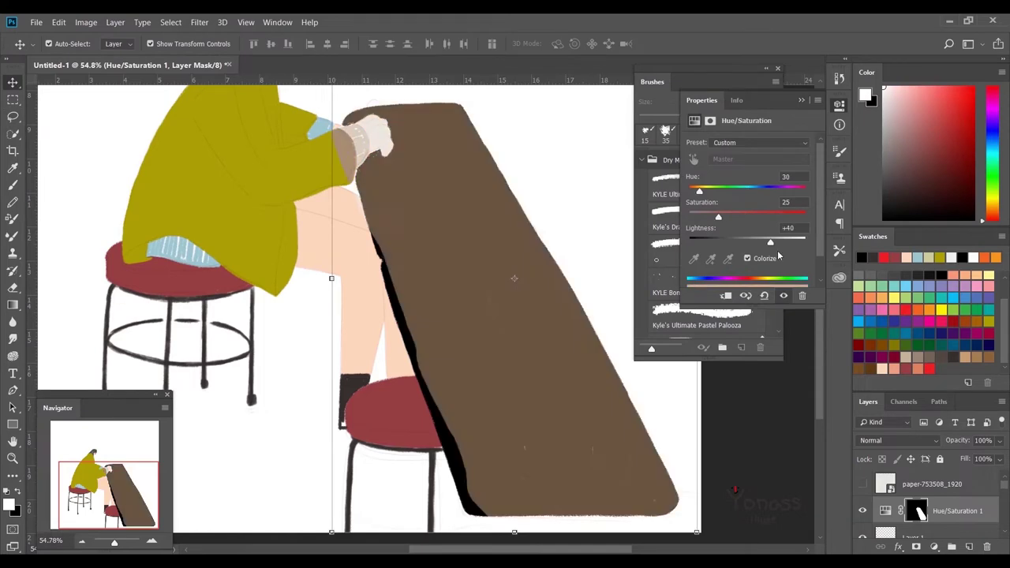
key(ctrl+z)
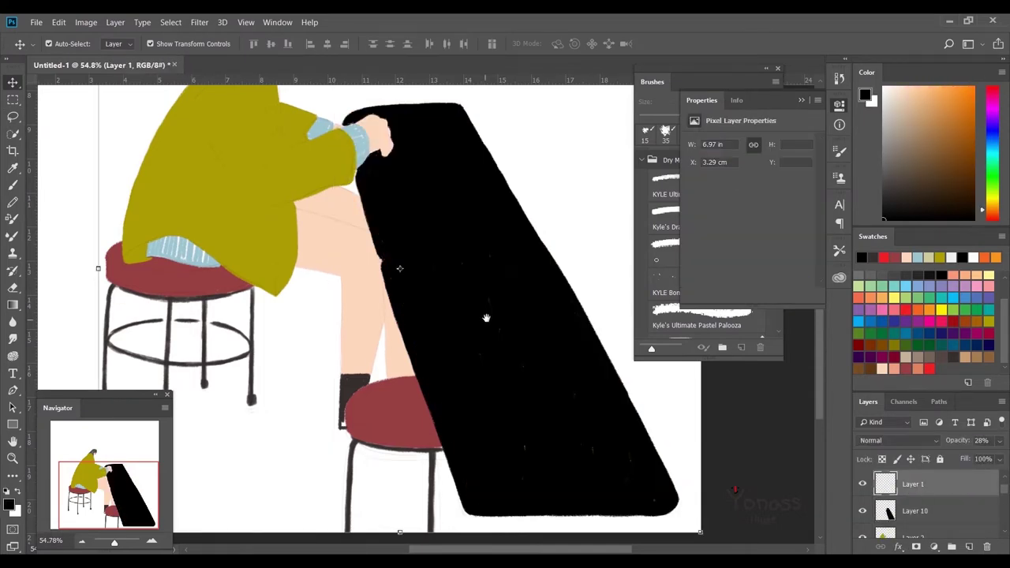
drag(487, 318, 450, 314)
key(l)
drag(657, 497, 655, 502)
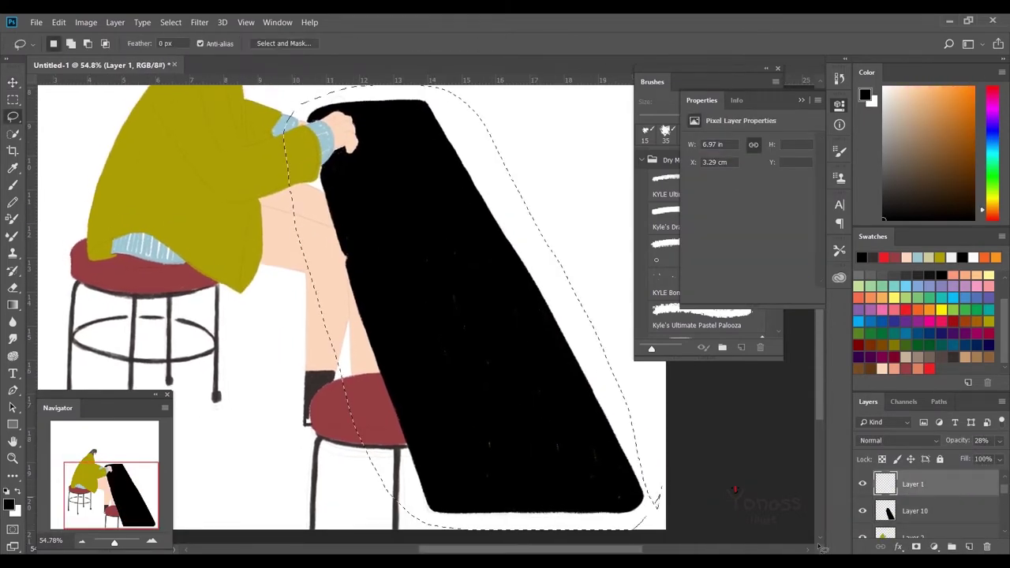
click(933, 546)
click(935, 442)
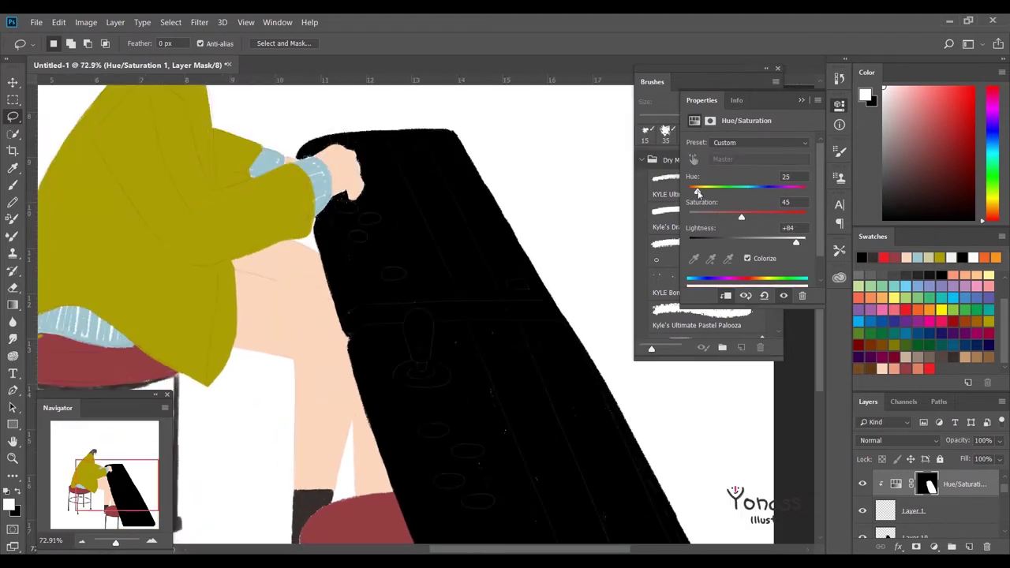
key(ctrl+z)
key(ctrl+d)
Step: Add empty Layer 11, remove the trial adjustment layer and hide the cabinet layer
click(968, 546)
click(933, 546)
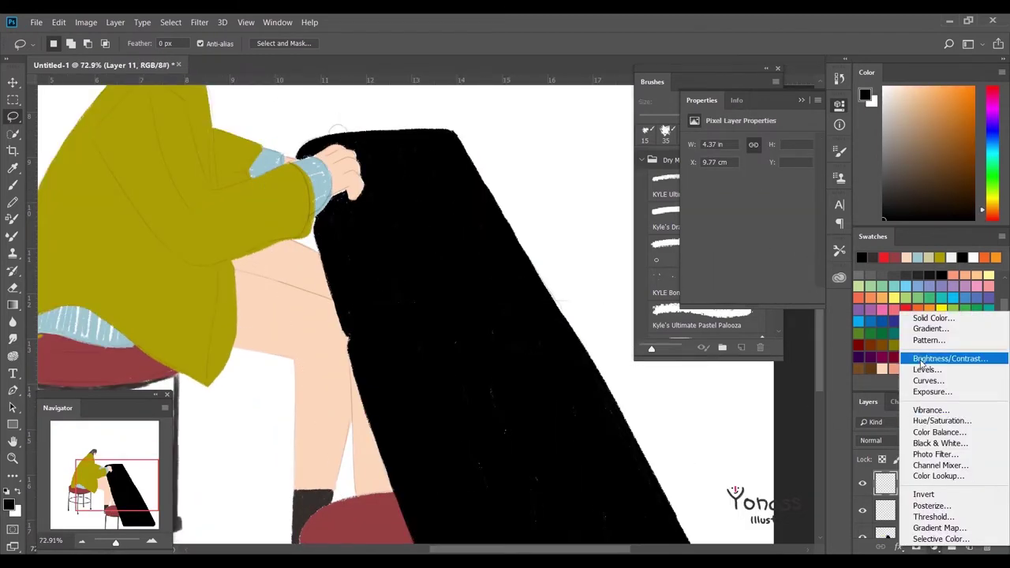
click(924, 424)
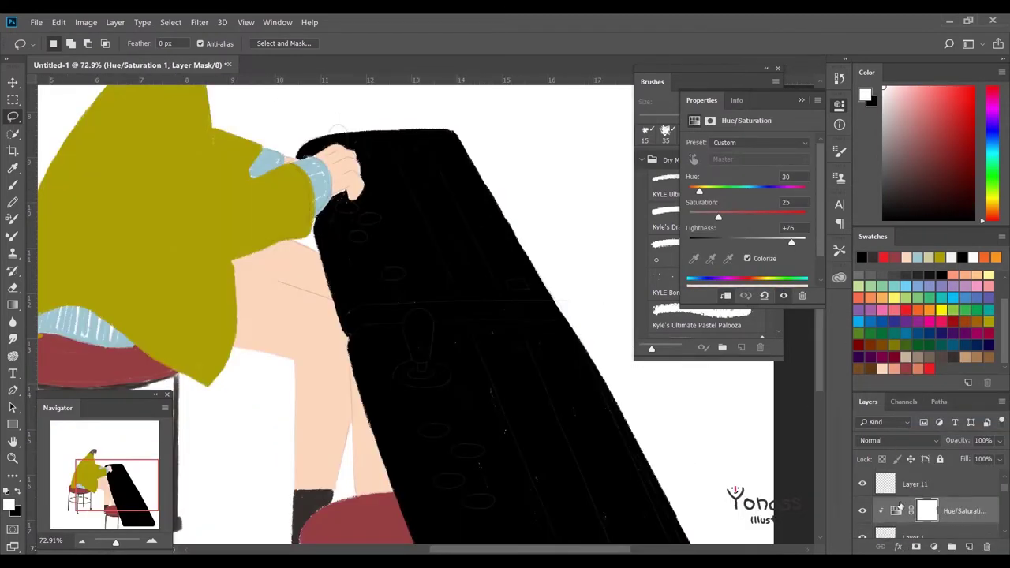
alt+click(862, 511)
alt+click(862, 511)
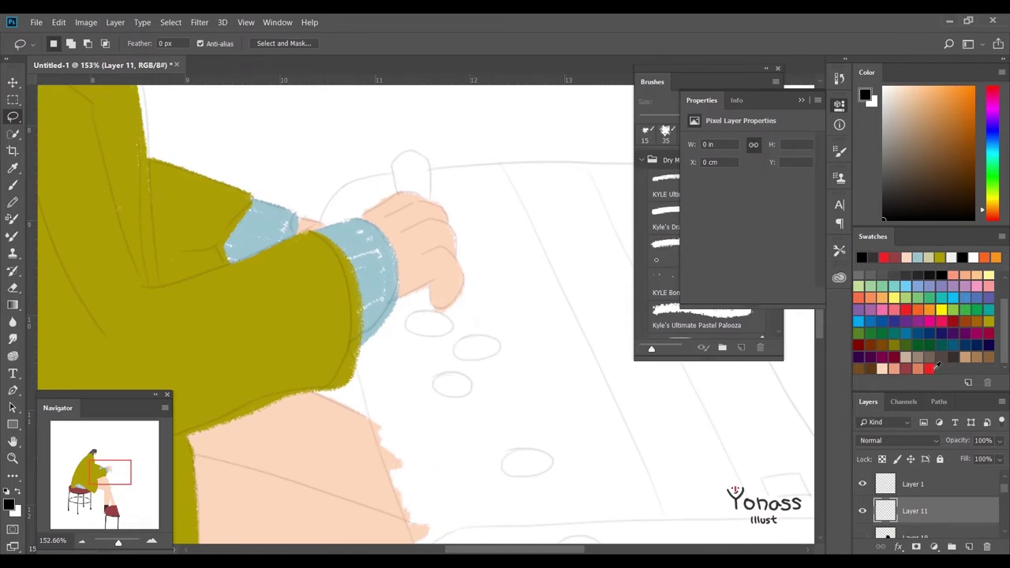
Step: Paint the red, teal and orange button ovals using Swatches colours
mouse_move(456, 315)
mouse_down()
mouse_move(463, 326)
mouse_move(432, 257)
mouse_up()
mouse_move(553, 544)
mouse_down()
mouse_move(434, 284)
mouse_move(466, 284)
mouse_up()
mouse_move(412, 94)
mouse_down()
mouse_move(472, 335)
mouse_move(488, 457)
mouse_up()
click(977, 310)
mouse_move(364, 254)
mouse_down()
mouse_move(394, 251)
mouse_move(446, 294)
mouse_up()
click(941, 308)
drag(371, 322, 403, 321)
drag(553, 544, 434, 284)
mouse_move(552, 544)
mouse_down()
mouse_move(466, 395)
mouse_move(481, 393)
mouse_up()
drag(417, 394, 485, 391)
Step: Paint the teal, purple and yellow buttons, then hatch a light grey stripe on the cabinet
click(884, 258)
click(884, 258)
mouse_move(459, 338)
mouse_down()
mouse_move(502, 336)
mouse_move(383, 249)
mouse_up()
click(978, 333)
mouse_move(394, 347)
mouse_down()
mouse_move(434, 345)
mouse_move(388, 99)
mouse_up()
drag(513, 473, 387, 221)
mouse_move(403, 322)
mouse_down()
mouse_move(456, 324)
mouse_move(450, 268)
mouse_up()
click(894, 298)
mouse_move(473, 365)
mouse_down()
mouse_move(491, 365)
mouse_move(493, 381)
mouse_up()
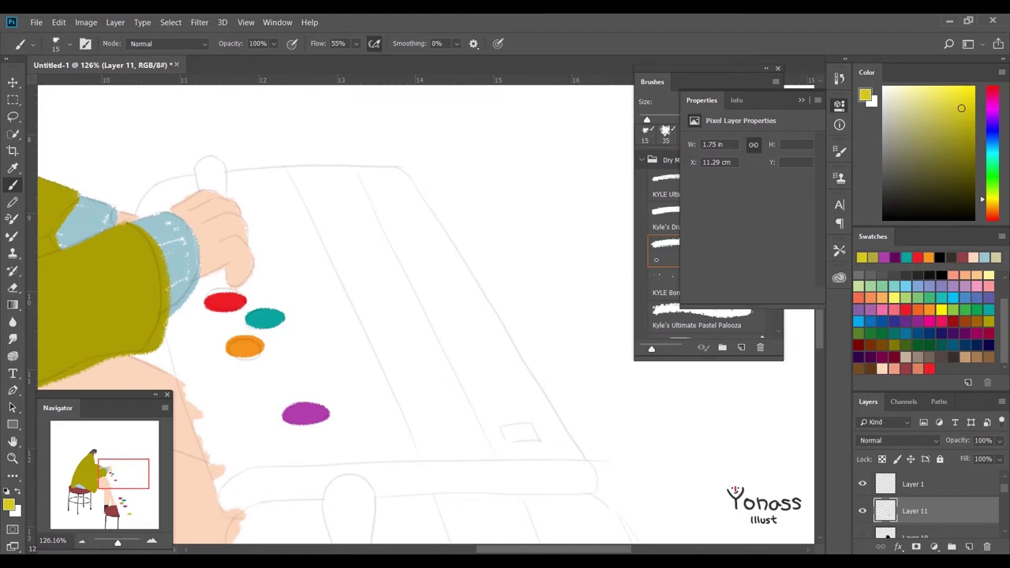
click(933, 275)
drag(289, 164, 324, 195)
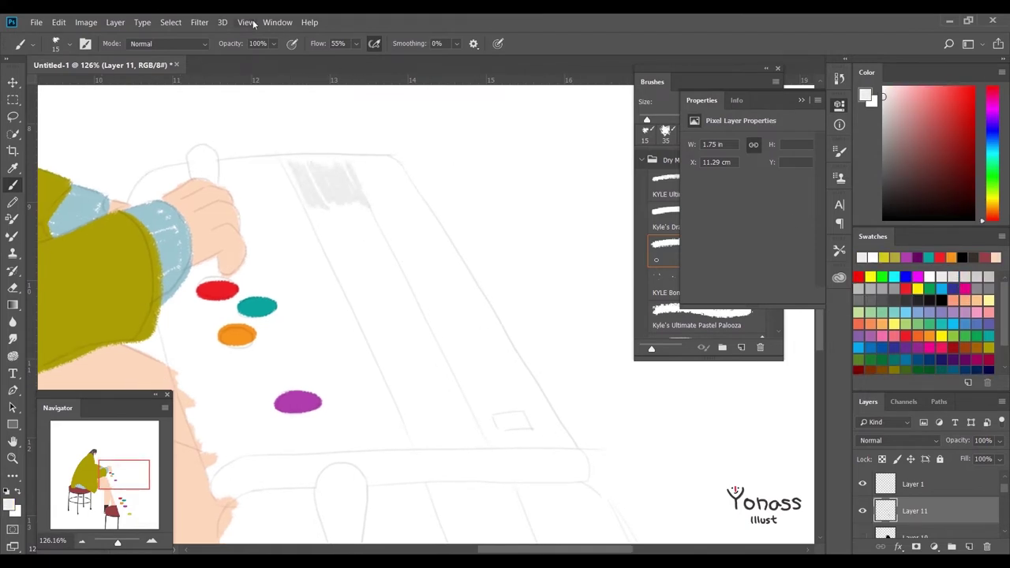
mouse_move(296, 170)
mouse_down()
mouse_move(332, 217)
mouse_move(369, 210)
mouse_up()
Step: Hatch the upper cabinet stripe in light grey with the dry-media brush
drag(288, 158, 354, 198)
drag(339, 154, 370, 204)
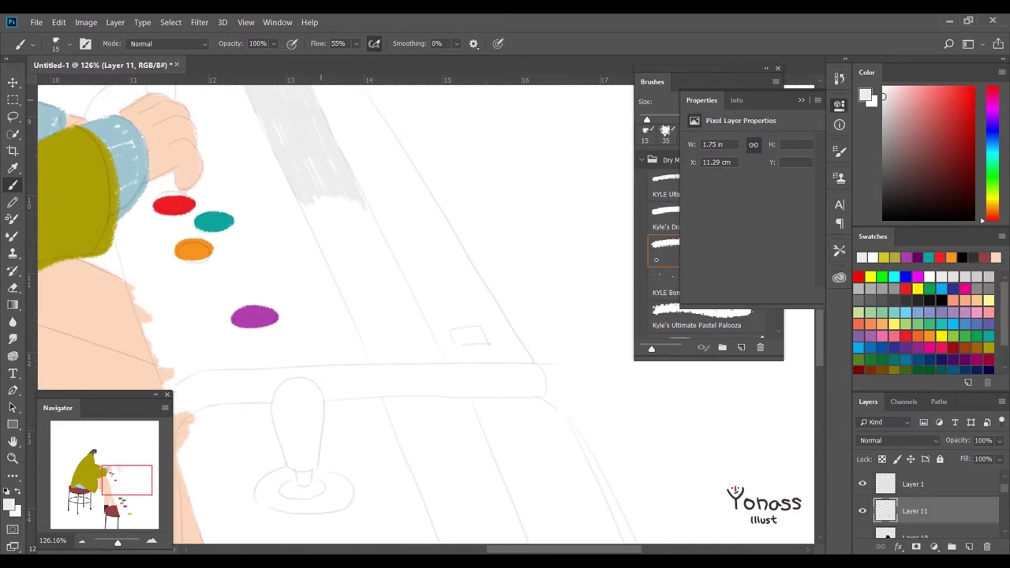
drag(337, 242, 356, 190)
drag(350, 250, 405, 298)
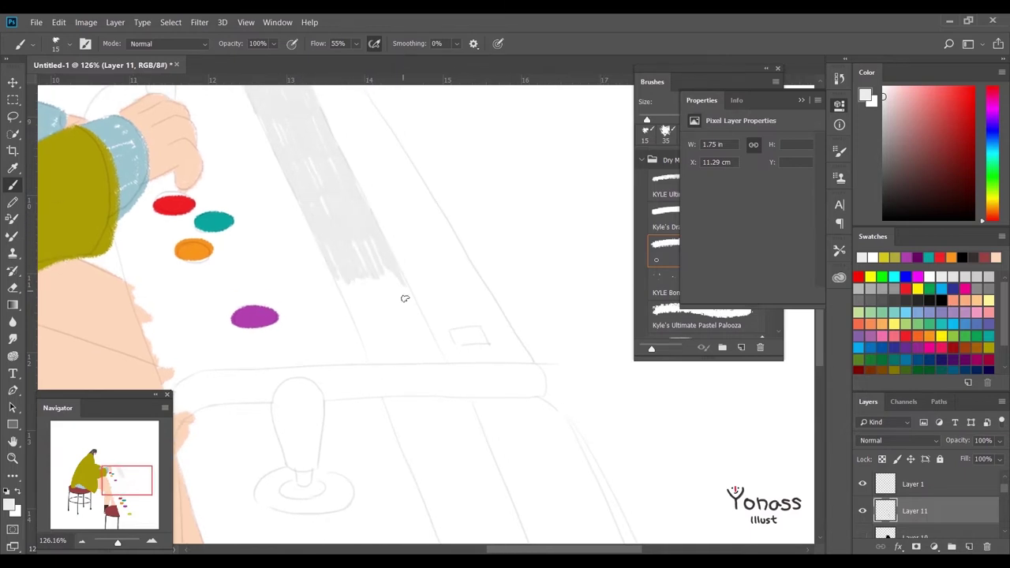
drag(295, 196, 336, 242)
drag(344, 192, 383, 273)
mouse_move(320, 229)
mouse_down()
mouse_move(328, 272)
mouse_move(367, 228)
mouse_up()
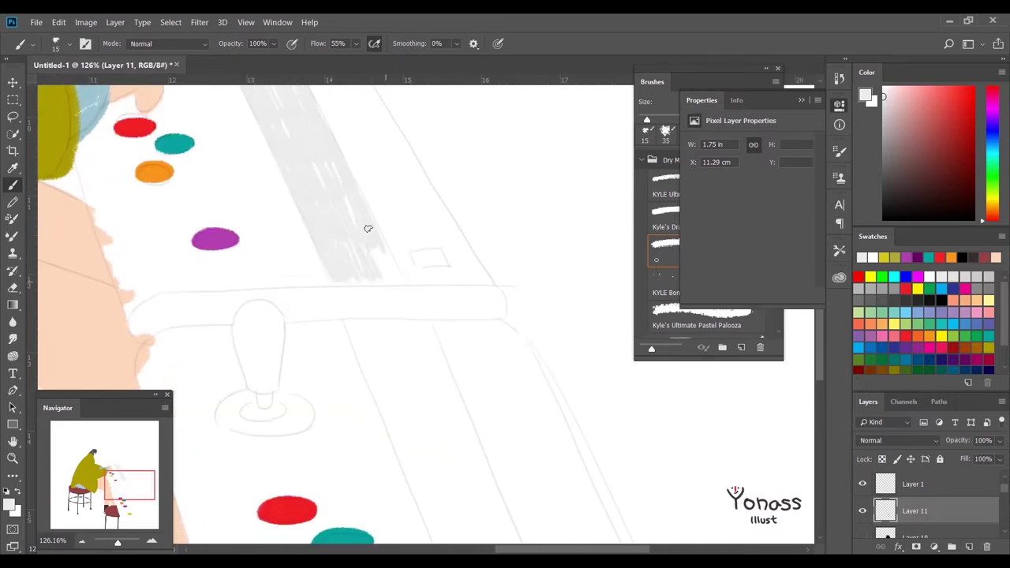
Step: Extend the light grey hatching down the lower part of the stripe
mouse_move(374, 282)
mouse_down()
mouse_move(307, 240)
mouse_move(369, 266)
mouse_move(297, 228)
mouse_up()
mouse_move(345, 299)
mouse_down()
mouse_move(388, 287)
mouse_move(359, 203)
mouse_up()
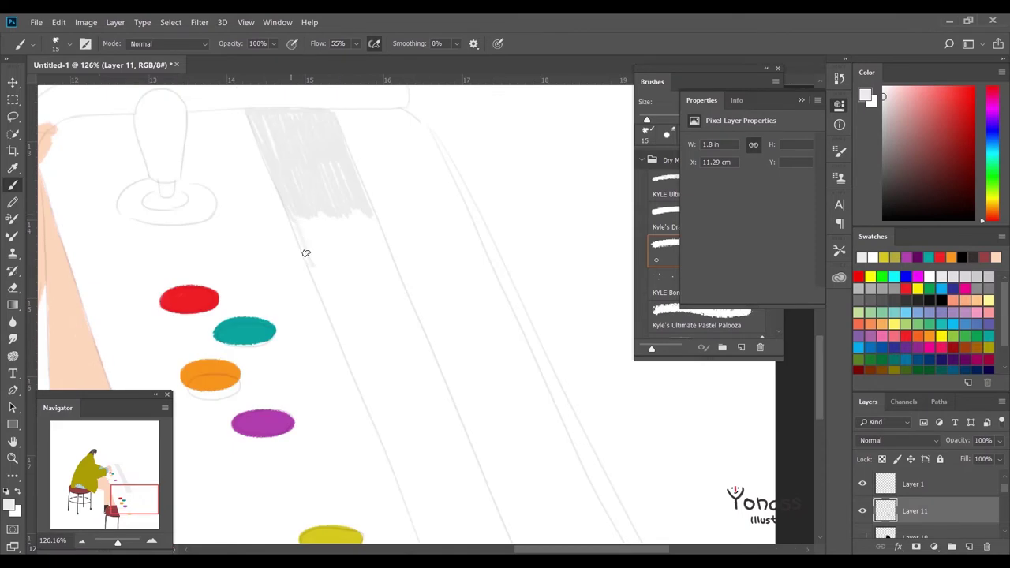
mouse_move(331, 267)
mouse_down()
mouse_move(356, 196)
mouse_move(316, 94)
mouse_up()
mouse_move(295, 221)
mouse_down()
mouse_move(309, 147)
mouse_move(372, 215)
mouse_move(372, 234)
mouse_move(368, 194)
mouse_up()
mouse_move(335, 221)
mouse_down()
mouse_move(316, 265)
mouse_move(347, 206)
mouse_up()
mouse_move(342, 261)
mouse_down()
mouse_move(383, 250)
mouse_move(284, 168)
mouse_up()
drag(326, 216, 351, 156)
mouse_move(333, 281)
mouse_down()
mouse_move(303, 228)
mouse_move(305, 151)
mouse_move(374, 264)
mouse_move(394, 323)
mouse_move(368, 260)
mouse_move(534, 338)
mouse_move(325, 273)
mouse_move(386, 303)
mouse_up()
Step: Finish hatching the stripe's lower end, then pan back to the buttons and joystick
drag(386, 302, 372, 277)
drag(331, 319, 321, 287)
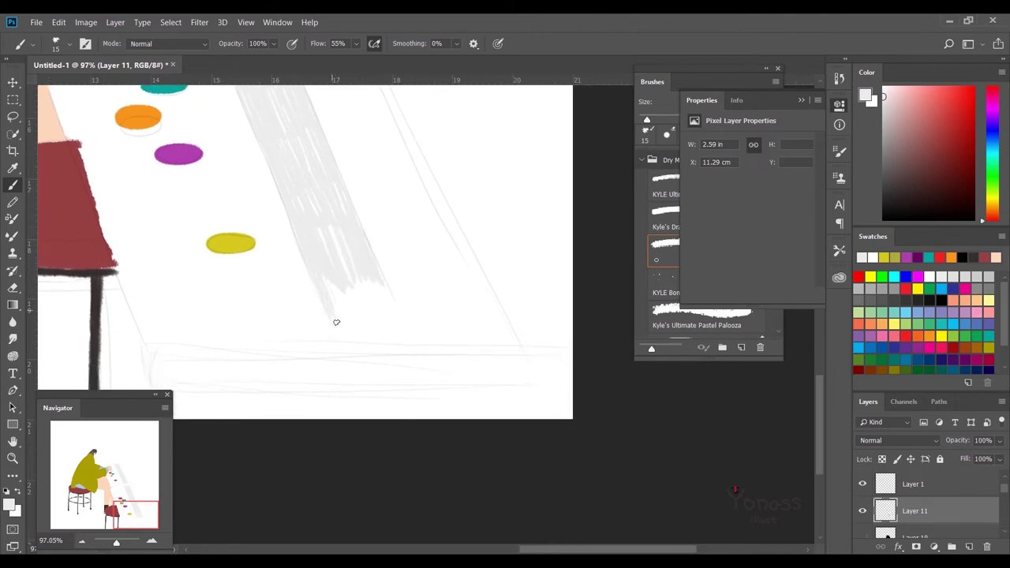
drag(360, 260, 327, 194)
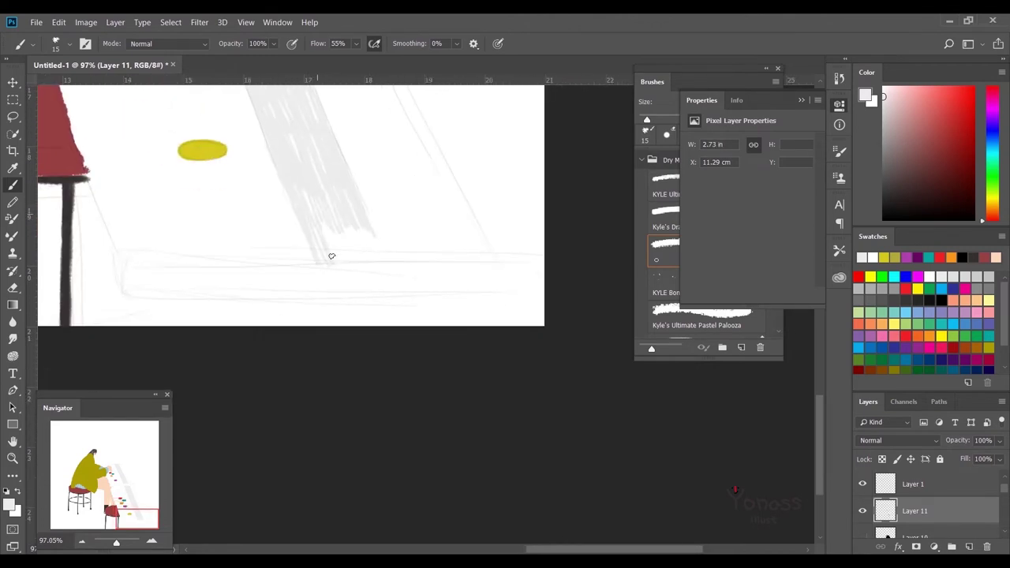
mouse_move(332, 233)
mouse_down()
mouse_move(350, 304)
mouse_move(397, 370)
mouse_move(413, 415)
mouse_move(939, 310)
mouse_up()
click(939, 310)
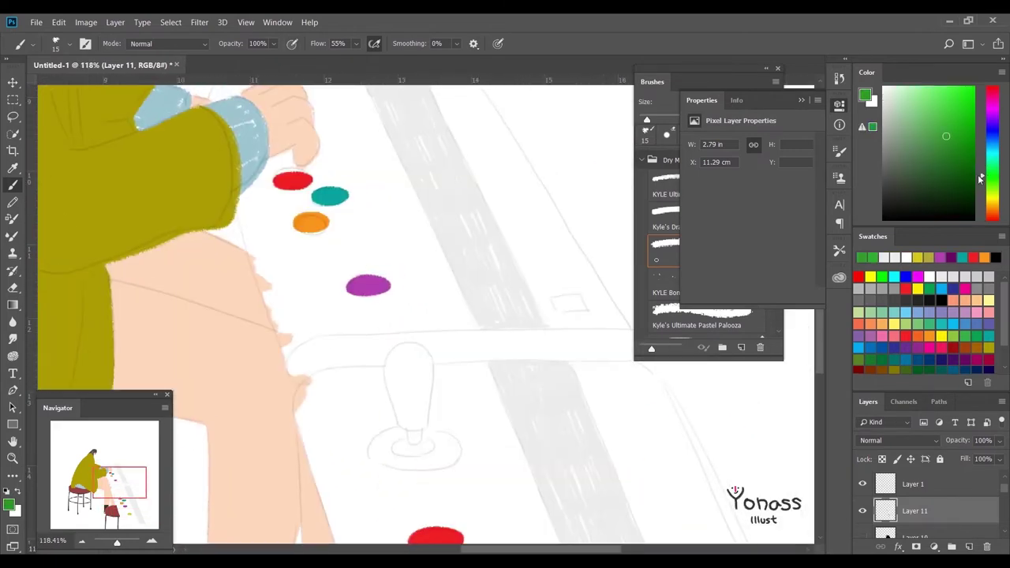
Step: Paint the joystick handle green with a rounded top on Layer 11
drag(407, 371, 407, 398)
drag(384, 185, 378, 275)
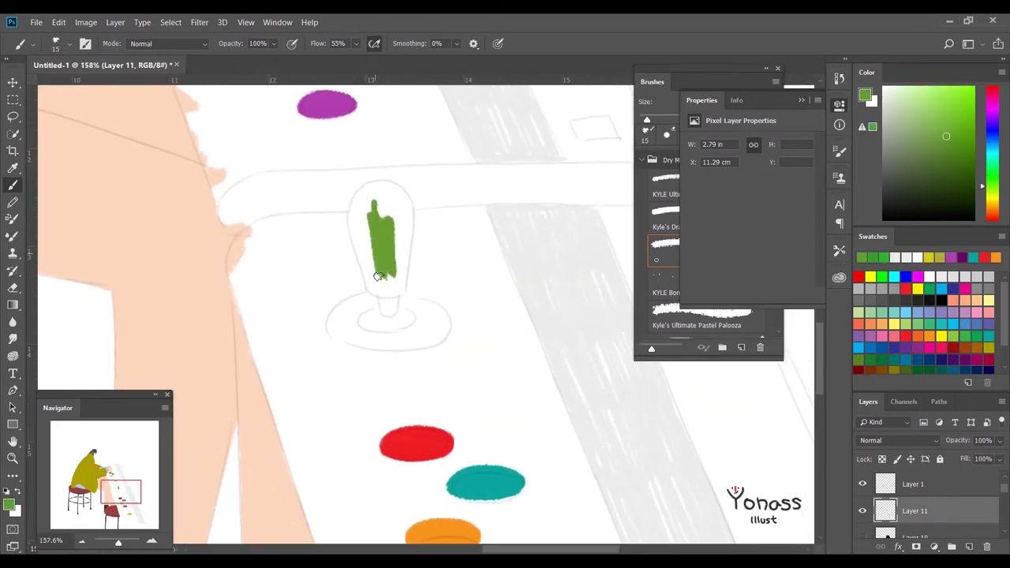
scroll(374, 254, down, 1)
mouse_move(395, 213)
mouse_down()
mouse_move(402, 275)
mouse_move(386, 277)
mouse_up()
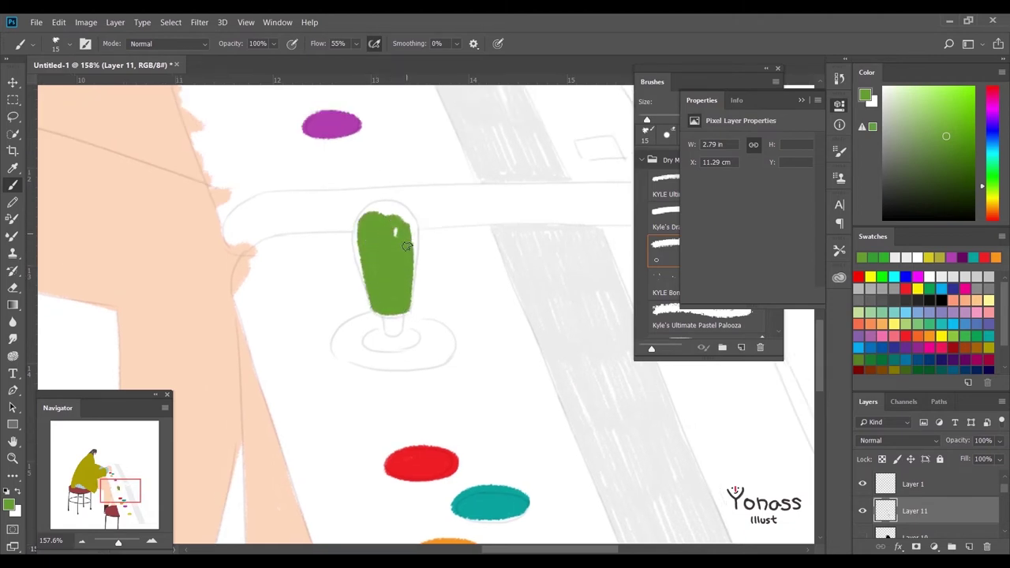
mouse_move(384, 215)
mouse_down()
mouse_move(368, 214)
mouse_move(372, 235)
mouse_up()
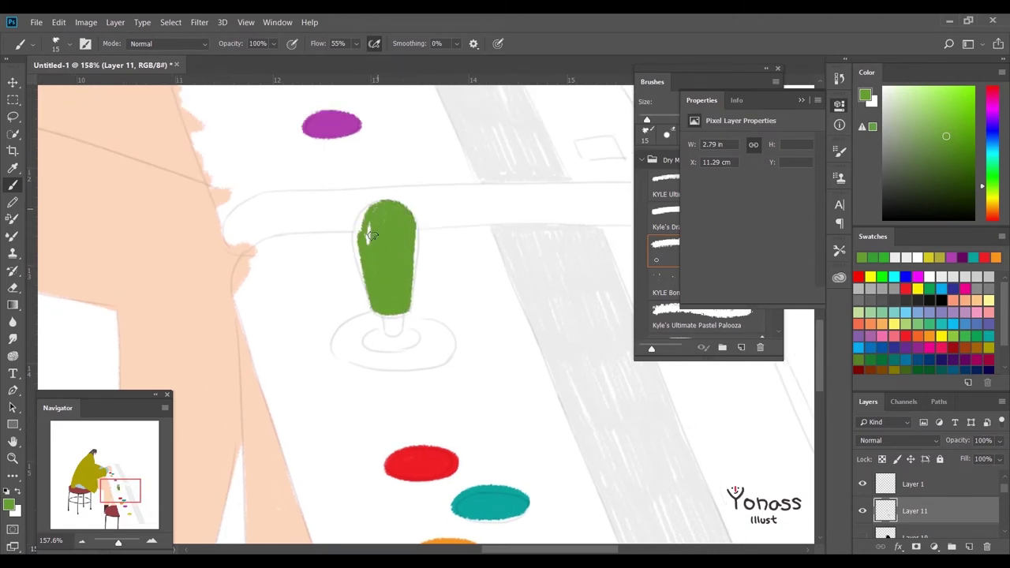
drag(371, 284, 386, 374)
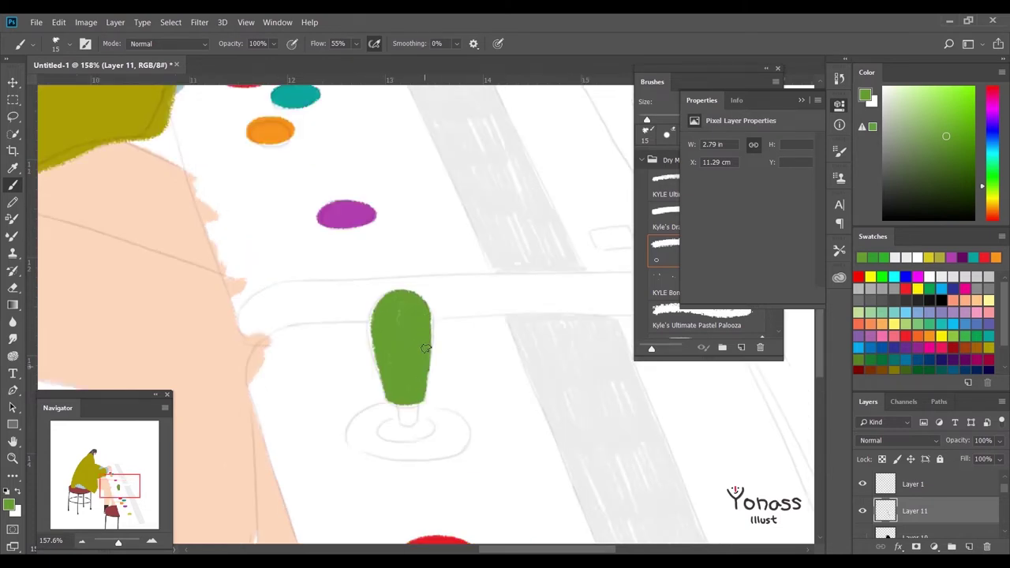
drag(414, 338, 481, 552)
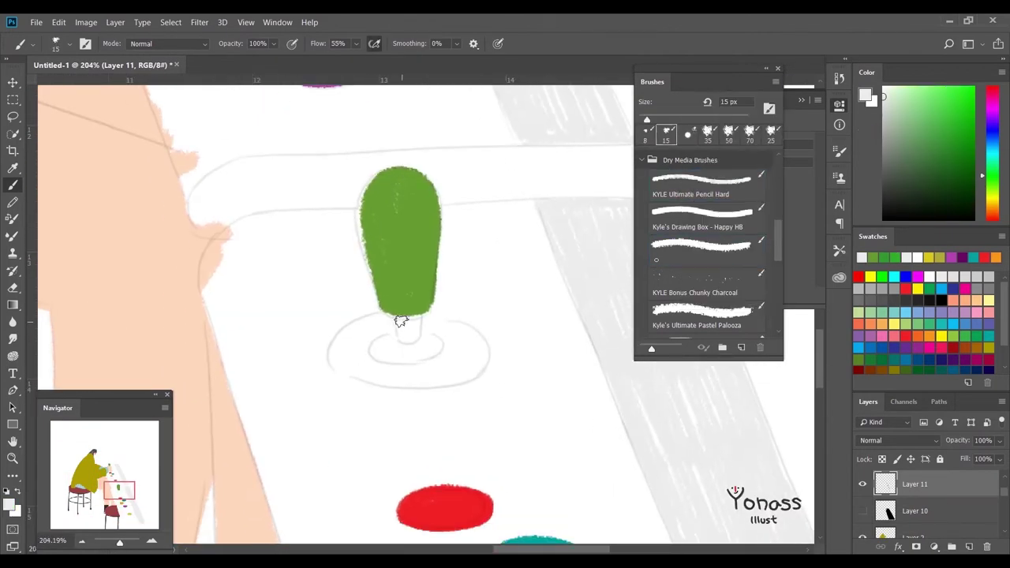
mouse_move(414, 344)
mouse_down()
mouse_move(430, 315)
mouse_move(516, 345)
mouse_move(408, 289)
mouse_up()
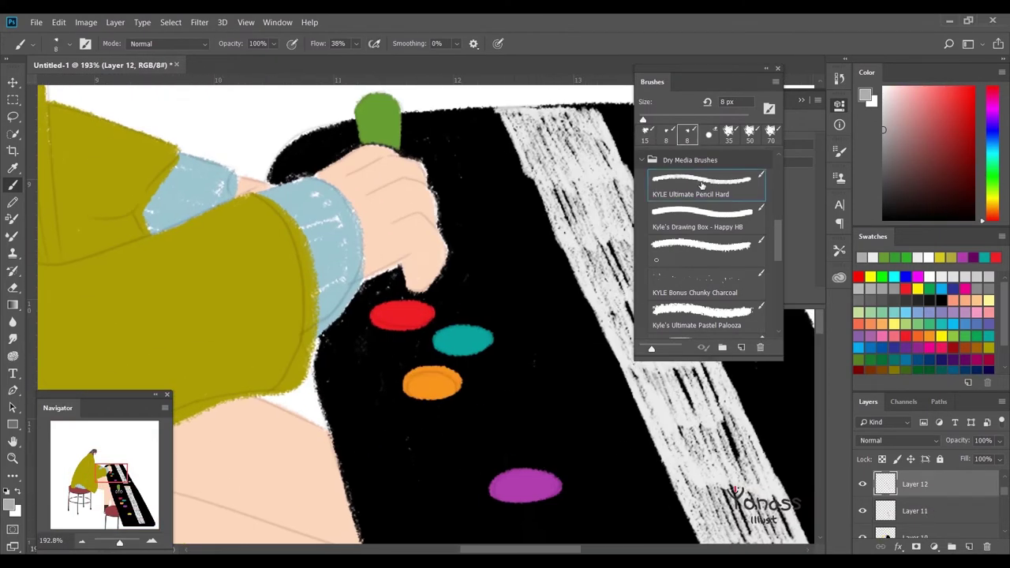
Step: Shade the bottom edge of the red button in dark red
scroll(416, 321, up, 5)
alt+click(333, 320)
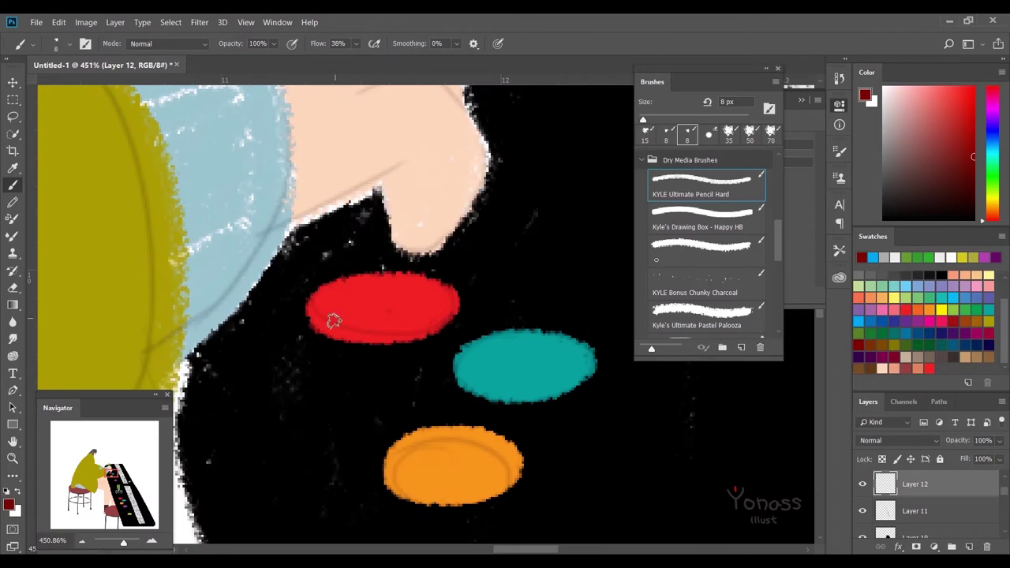
drag(315, 320, 456, 310)
mouse_move(371, 330)
mouse_down()
mouse_move(453, 307)
mouse_move(426, 325)
mouse_up()
scroll(427, 144, down, 2)
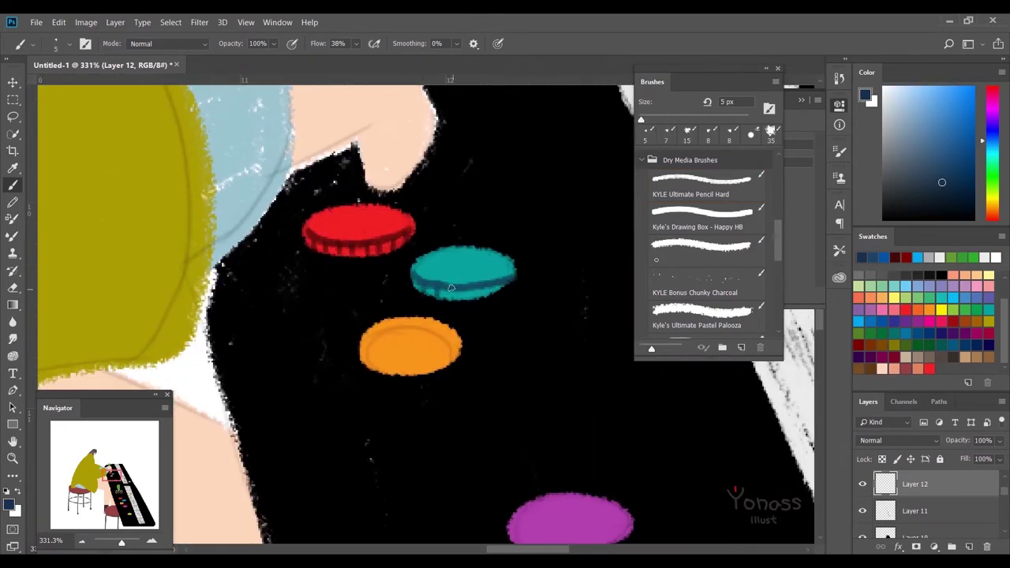
Step: Shade the orange button's lower rim in dark orange with a 7 px brush
click(992, 357)
click(666, 135)
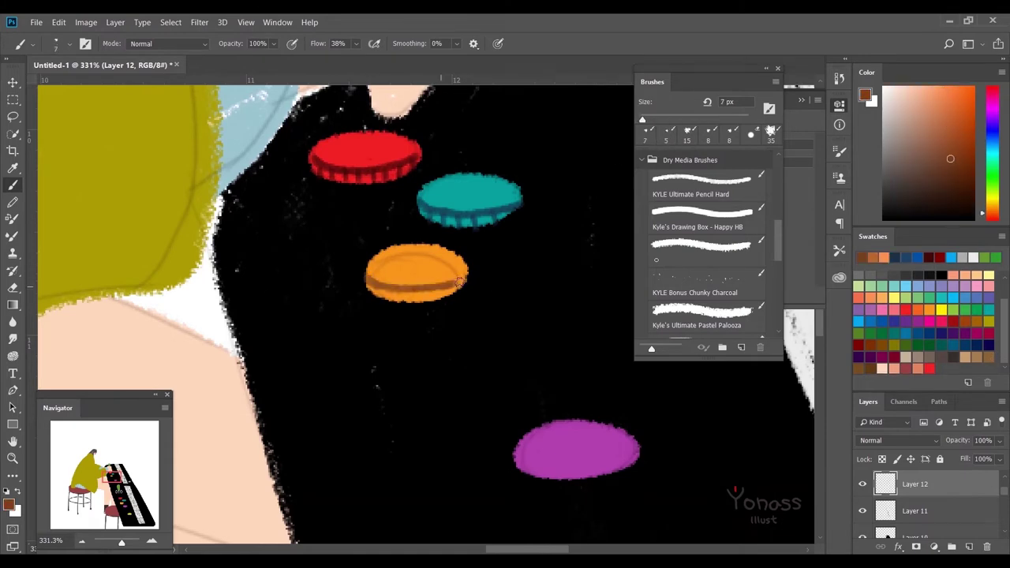
drag(368, 269, 460, 278)
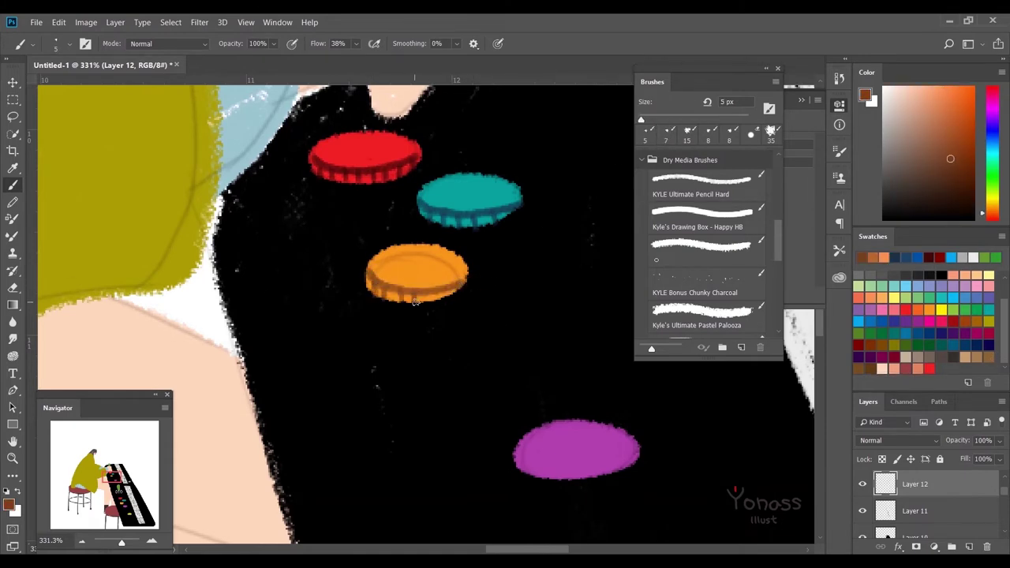
drag(385, 328, 456, 336)
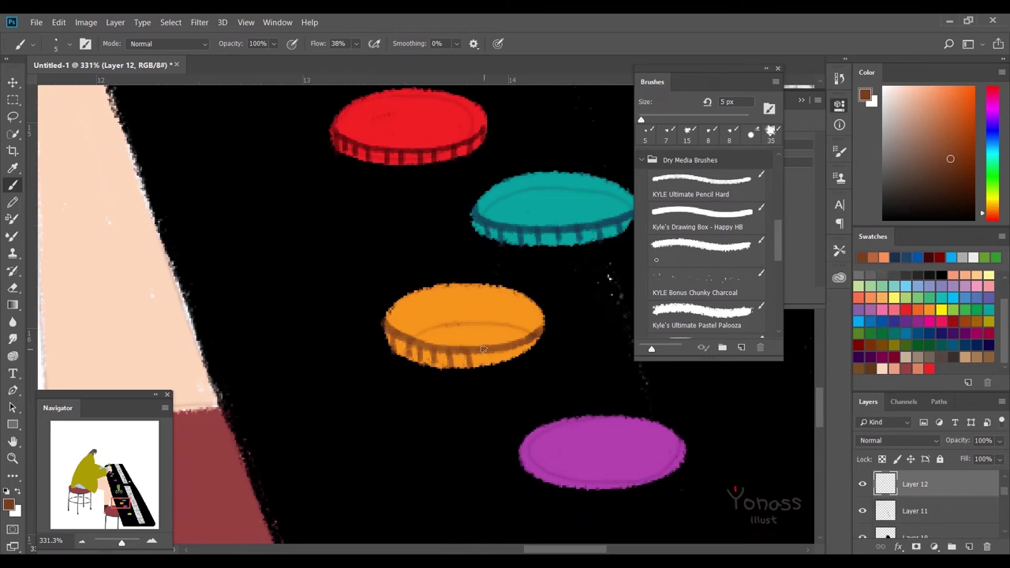
scroll(469, 368, down, 3)
Step: Sample the purple button's colour and darken its rim with a slightly larger brush
alt+click(537, 348)
key(])
key(])
scroll(473, 320, right, 3)
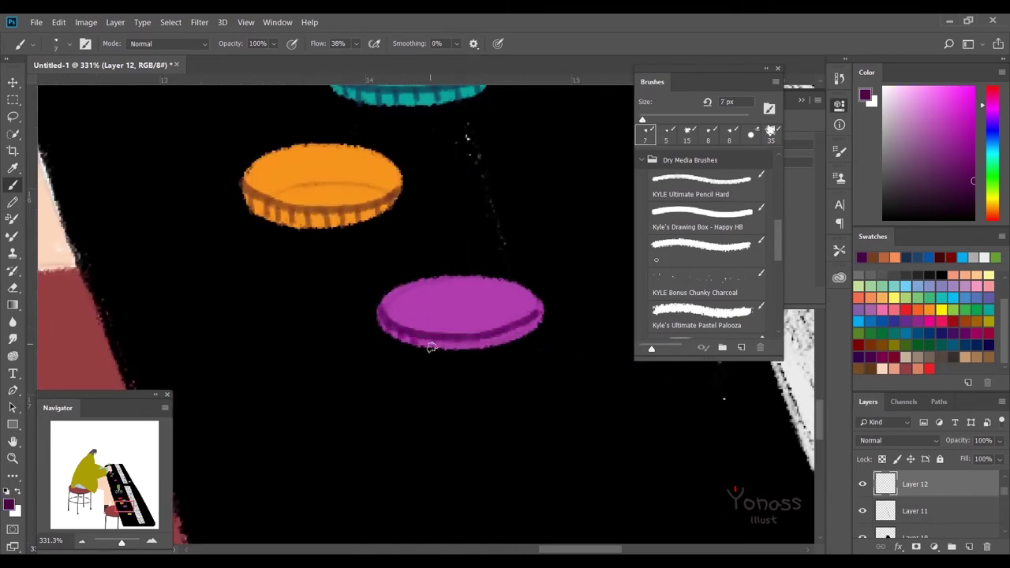
drag(393, 331, 534, 321)
key(])
key(])
scroll(473, 337, left, 5)
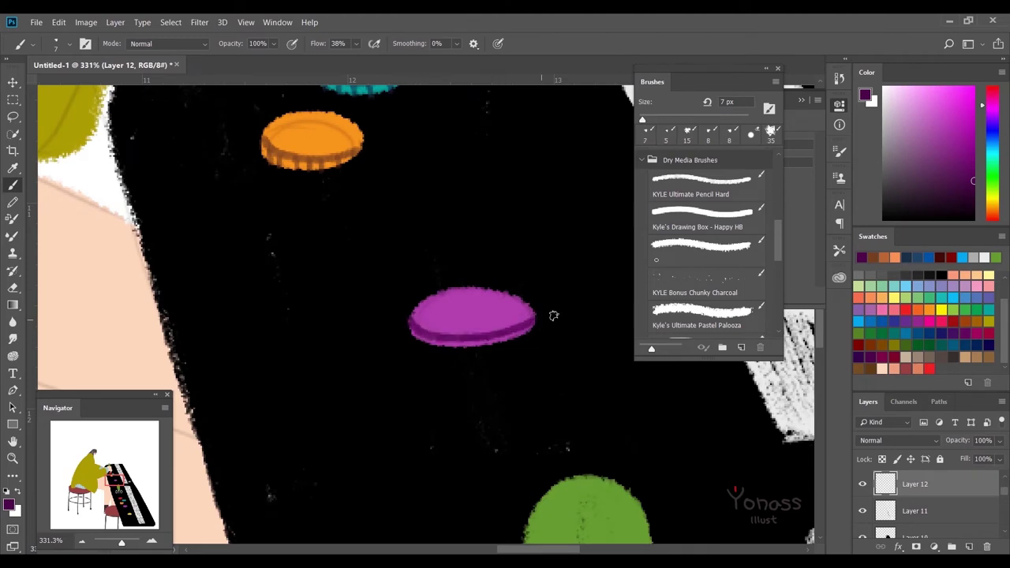
Step: Sample the yellow button's colour and adjust brush size and preset for the joystick
scroll(458, 341, down, 5)
scroll(458, 316, right, 5)
alt+click(442, 283)
key(])
key(])
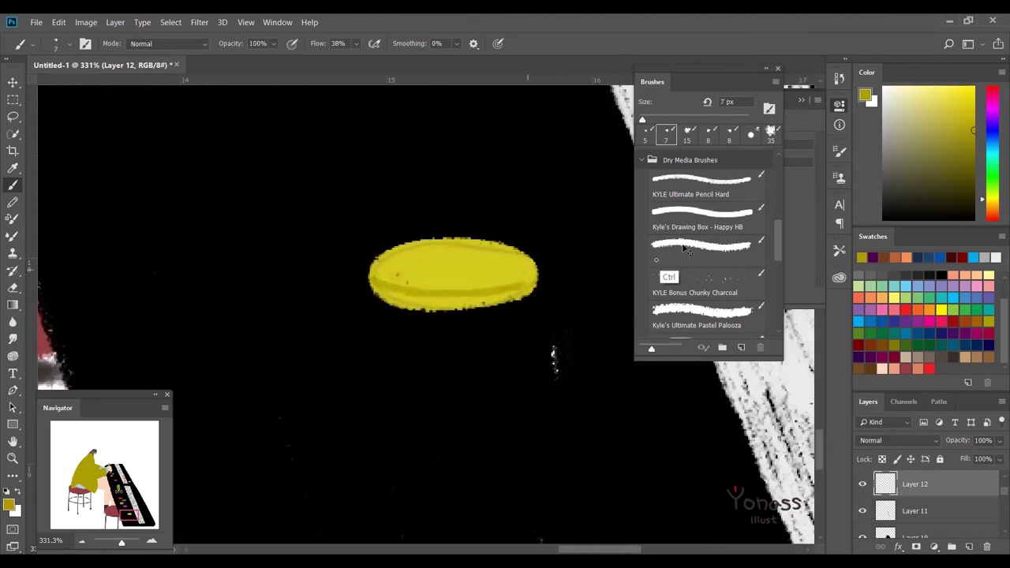
scroll(443, 283, down, 3)
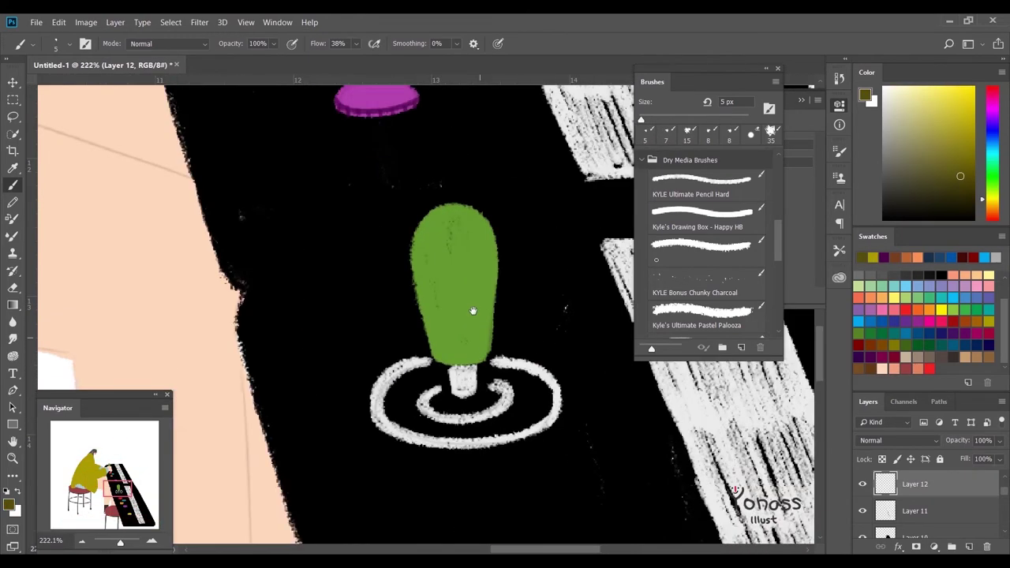
scroll(442, 282, up, 2)
key([)
key([)
click(691, 247)
drag(471, 301, 381, 215)
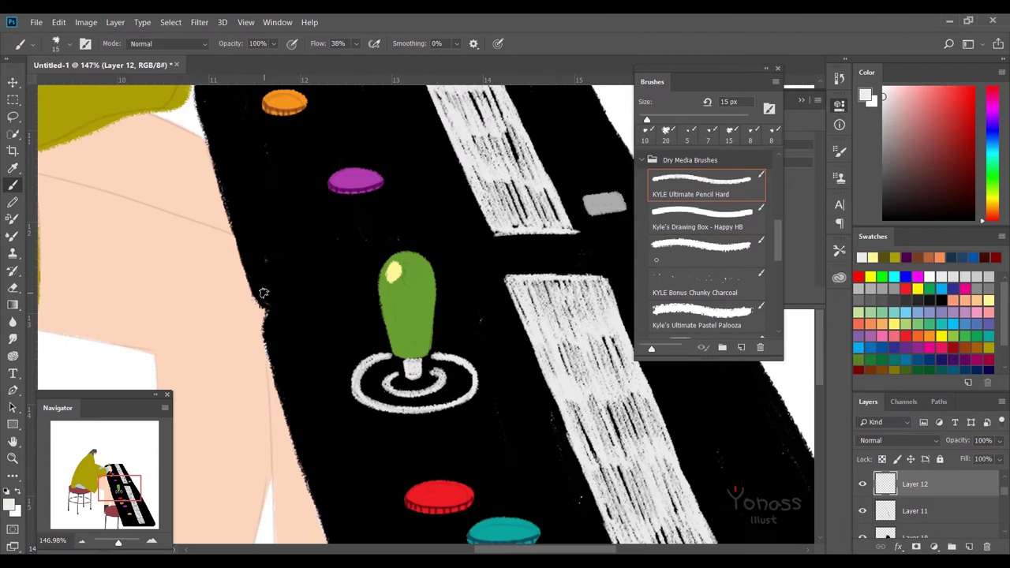
Step: Draw a closed red band across the cabinet around the joystick
key(bracketright)
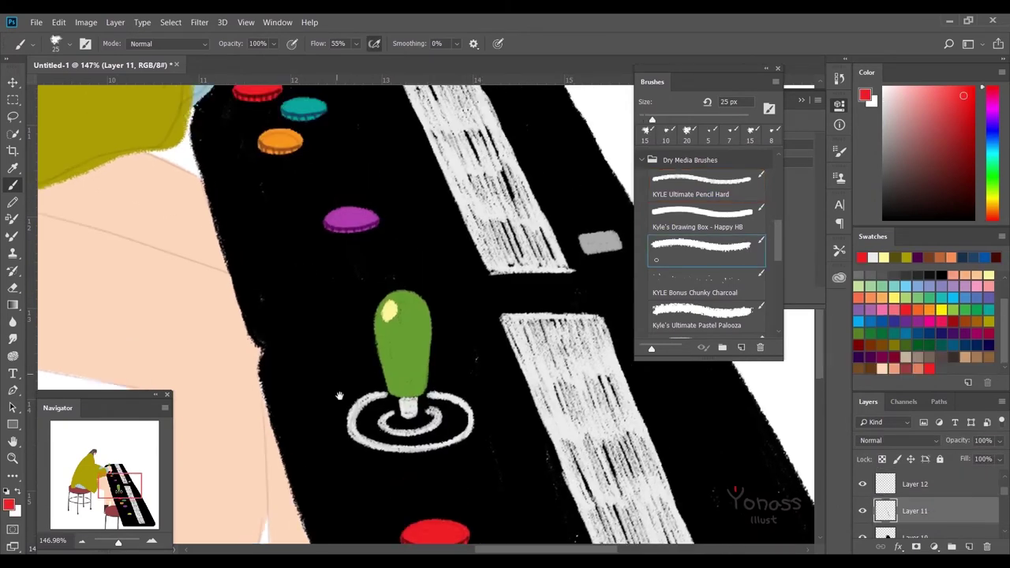
drag(402, 295, 529, 295)
drag(216, 360, 315, 343)
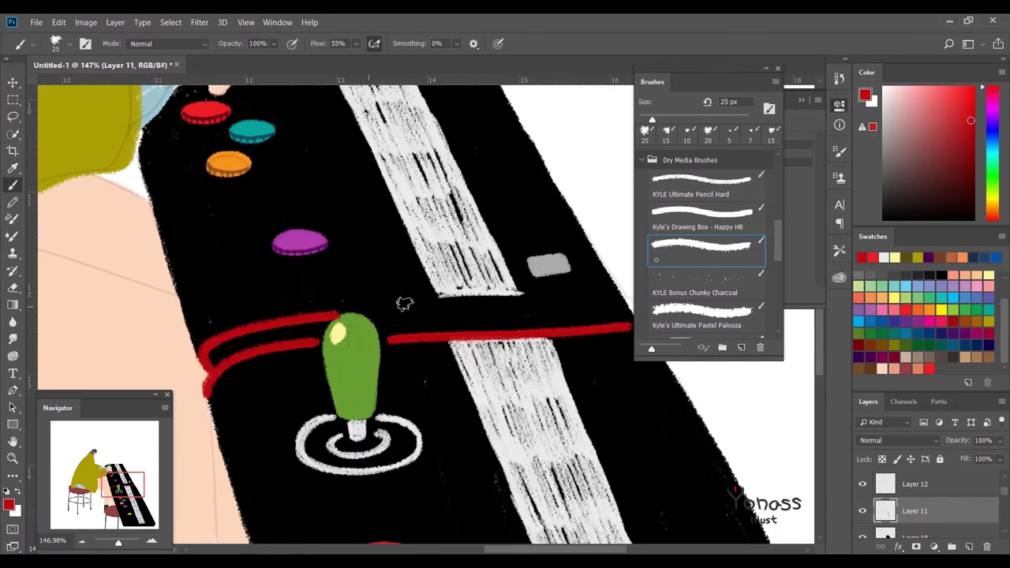
drag(413, 300, 323, 312)
mouse_move(295, 355)
mouse_down()
mouse_move(533, 338)
mouse_move(379, 395)
mouse_move(402, 461)
mouse_up()
Step: Outline the cabinet's front end in red on Layer 11
key(alt+bracketleft)
scroll(1004, 486, down, 5)
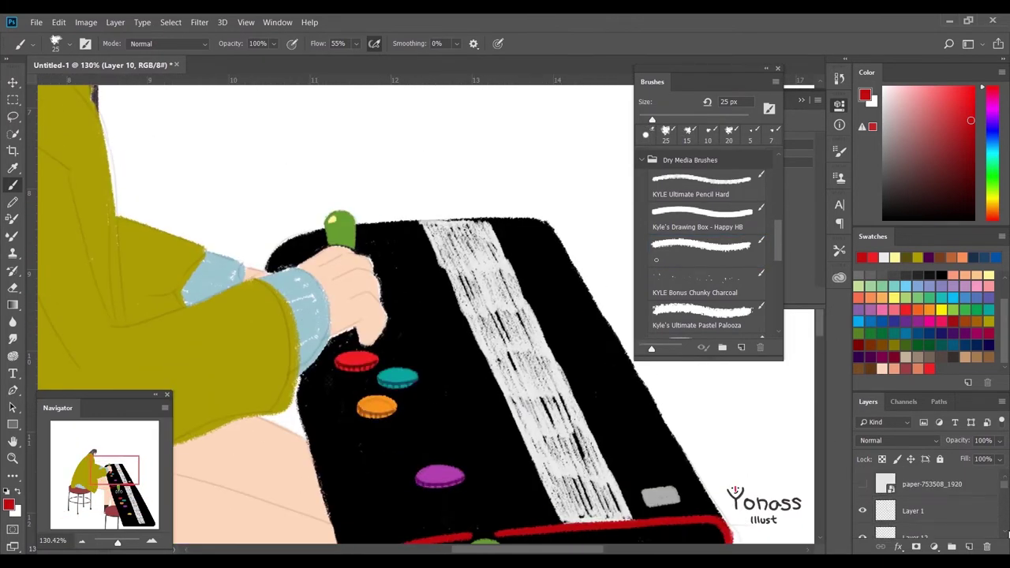
key(alt+bracketright)
click(700, 246)
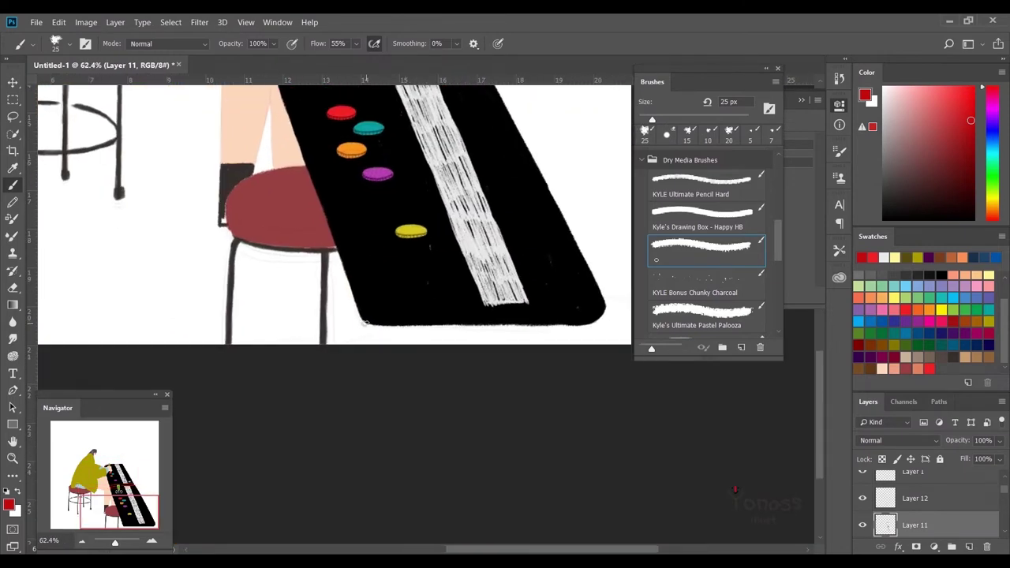
scroll(365, 323, up, 2)
drag(266, 323, 426, 329)
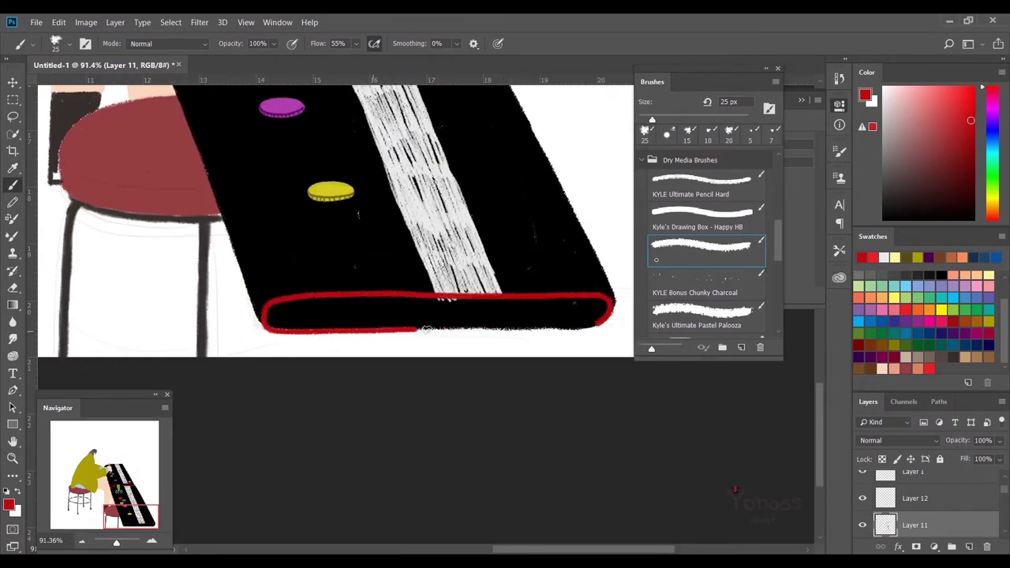
scroll(475, 284, down, 5)
scroll(473, 316, up, 5)
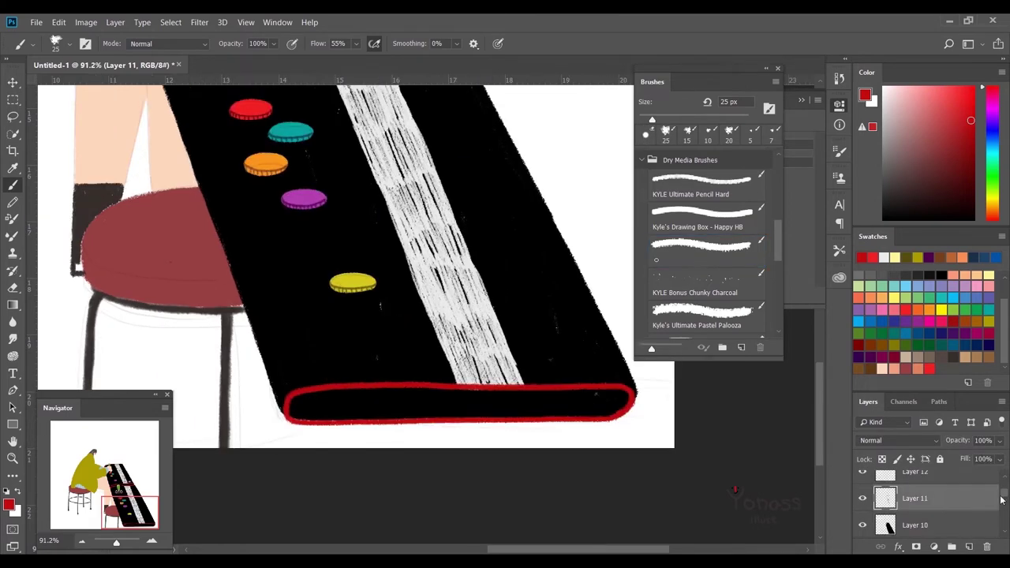
scroll(474, 332, down, 3)
scroll(401, 334, up, 3)
Step: Lasso the red front-end outline, adjust it with Free Transform, and drop the selection
key(l)
drag(583, 371, 198, 276)
key(ctrl+t)
key(Return)
key(v)
scroll(524, 328, down, 3)
scroll(525, 328, up, 2)
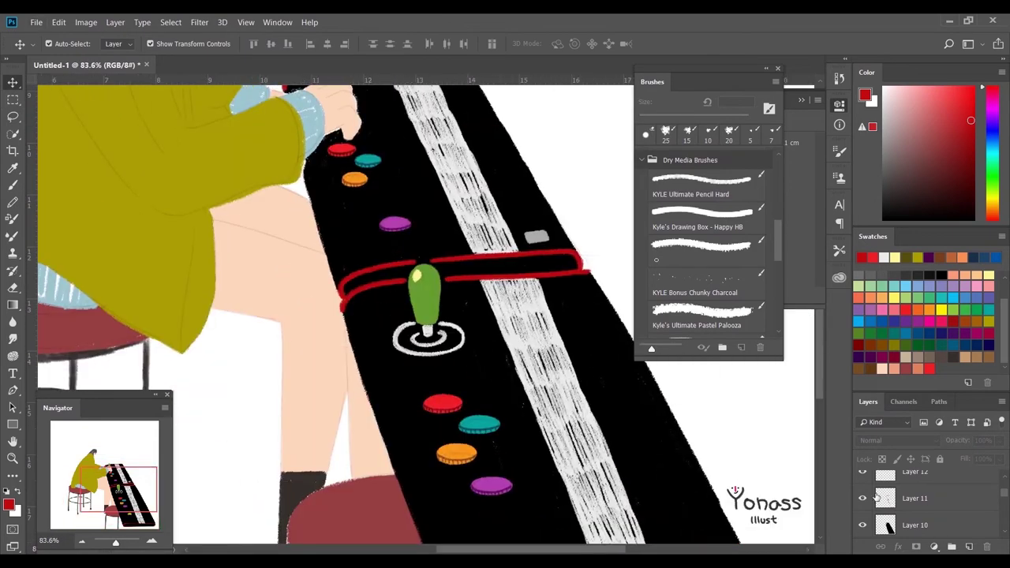
Step: Fill the right and left parts of the red band with dark red on Layer 13
click(878, 527)
scroll(347, 276, up, 2)
key(b)
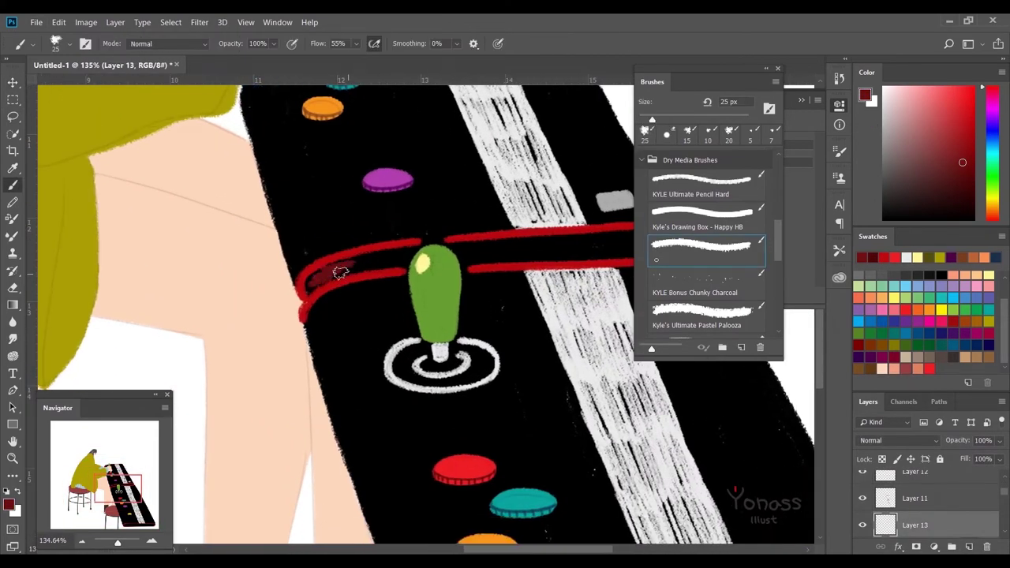
mouse_move(486, 258)
mouse_down()
mouse_move(387, 282)
mouse_move(513, 282)
mouse_up()
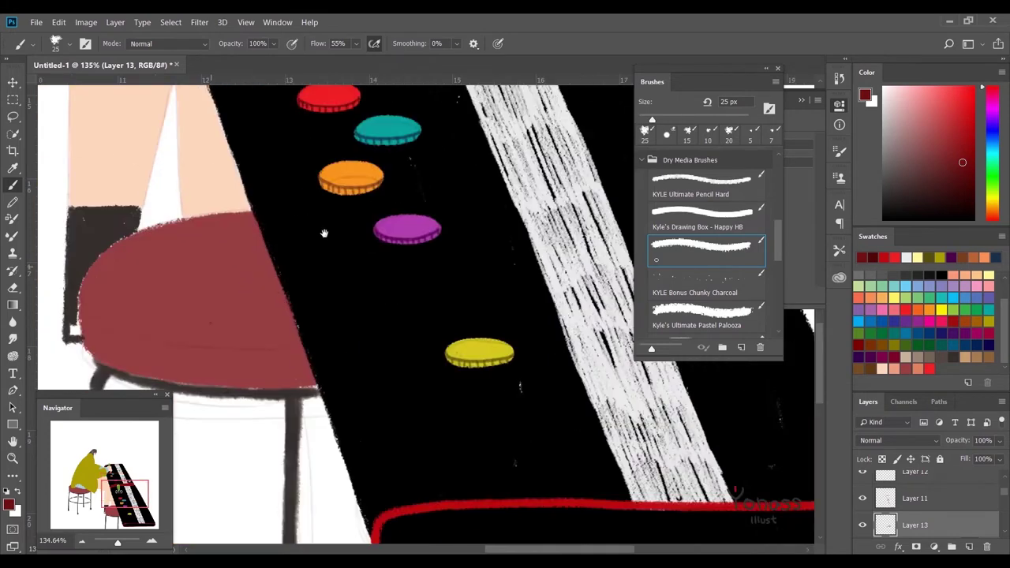
mouse_move(575, 270)
mouse_down()
mouse_move(278, 271)
mouse_move(275, 301)
mouse_move(397, 277)
mouse_move(513, 300)
mouse_move(600, 278)
mouse_up()
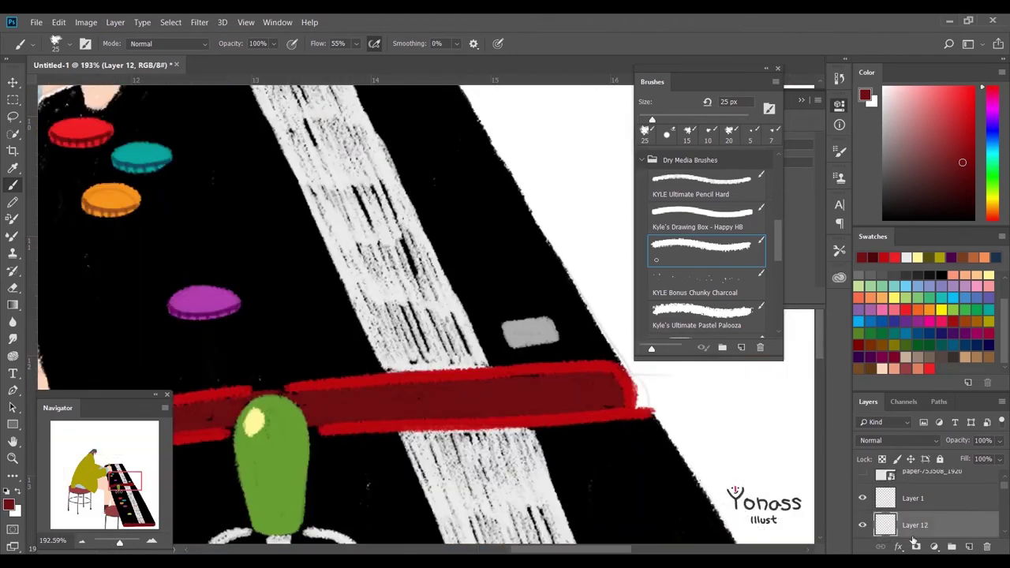
Step: Shade and highlight the small grey key with the KYLE Ultimate Pencil Hard 8 px brush
click(702, 181)
mouse_move(517, 325)
mouse_down()
mouse_move(544, 323)
mouse_move(495, 272)
mouse_move(481, 286)
mouse_up()
click(897, 192)
key(ctrl+s)
Step: Save the artwork as 오락실.psd, accepting the compatibility options
text(오락실)
key(Return)
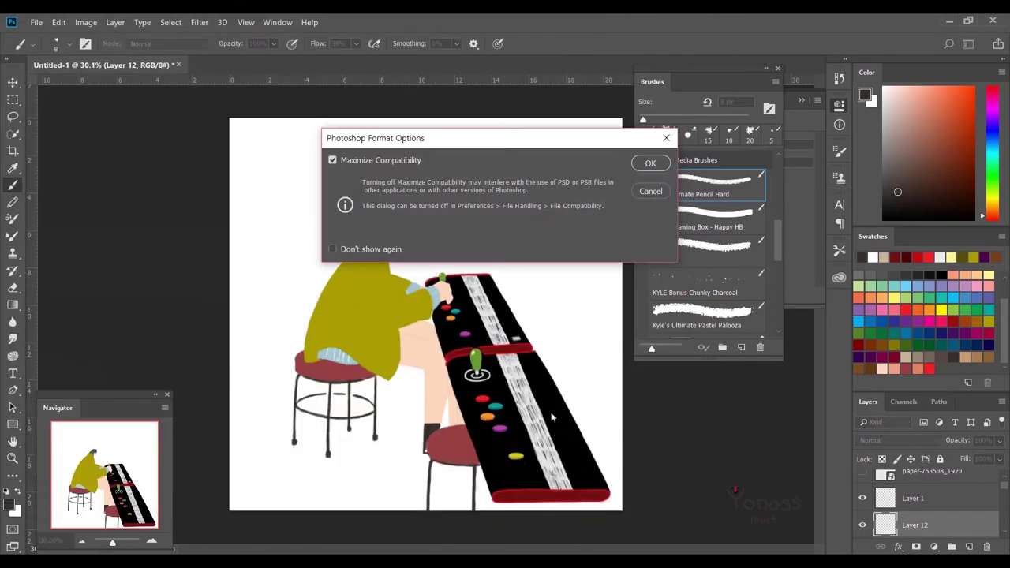
key(Return)
Step: On a new layer, paint light peach stitch lines down the coat, along the hem and upper coat
scroll(552, 355, up, 3)
scroll(947, 514, down, 2)
click(969, 546)
scroll(369, 261, up, 3)
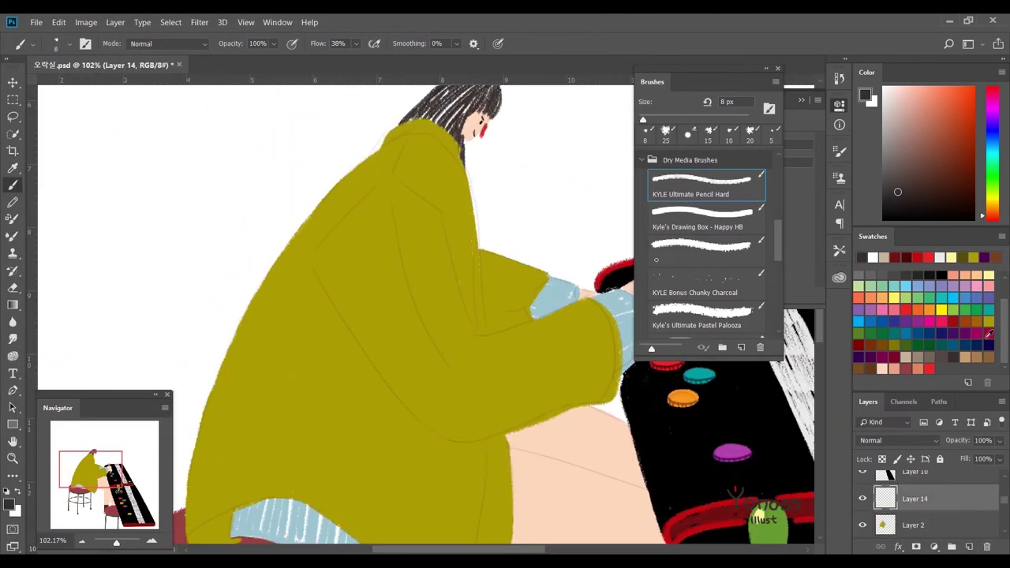
alt+click(320, 250)
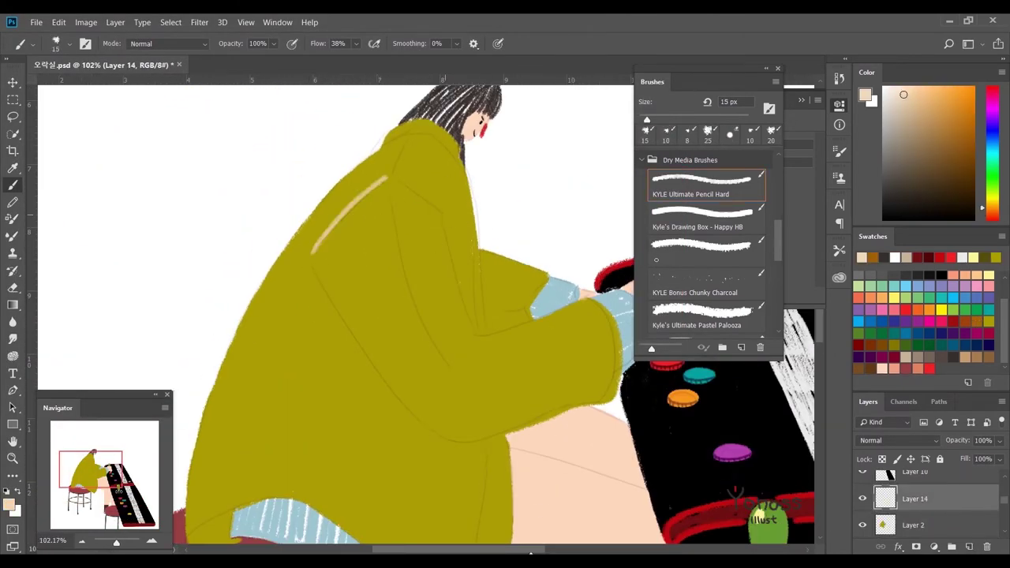
drag(443, 217, 477, 335)
mouse_move(509, 331)
mouse_down()
mouse_move(458, 307)
mouse_move(479, 167)
mouse_up()
drag(197, 379, 363, 284)
drag(363, 272, 321, 303)
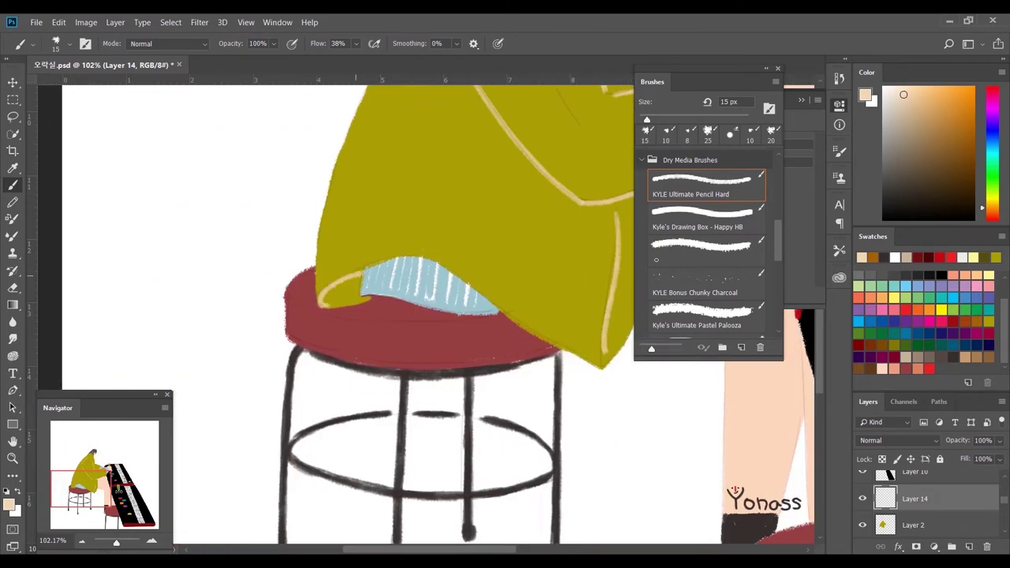
drag(398, 239, 378, 458)
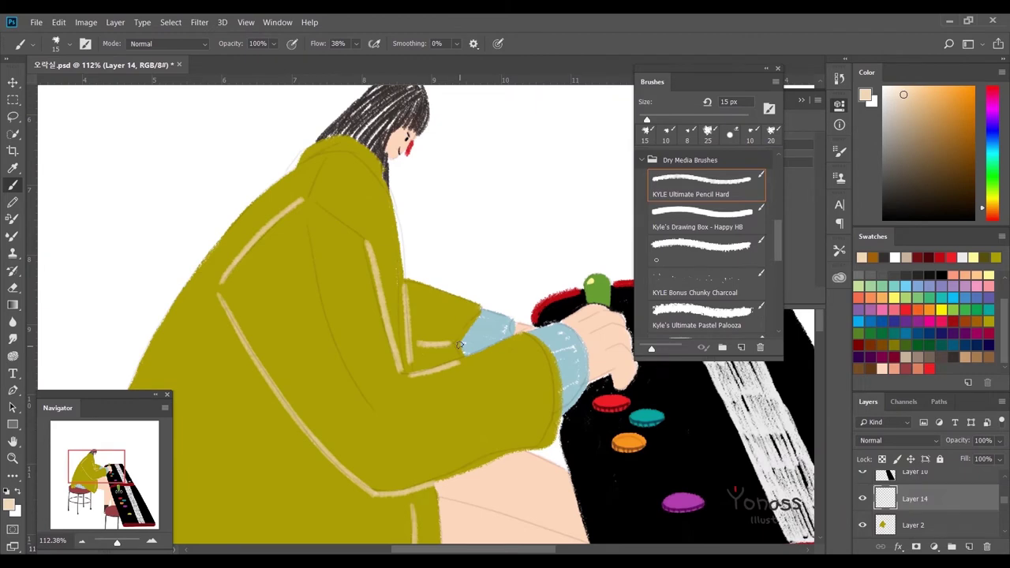
drag(355, 284, 333, 202)
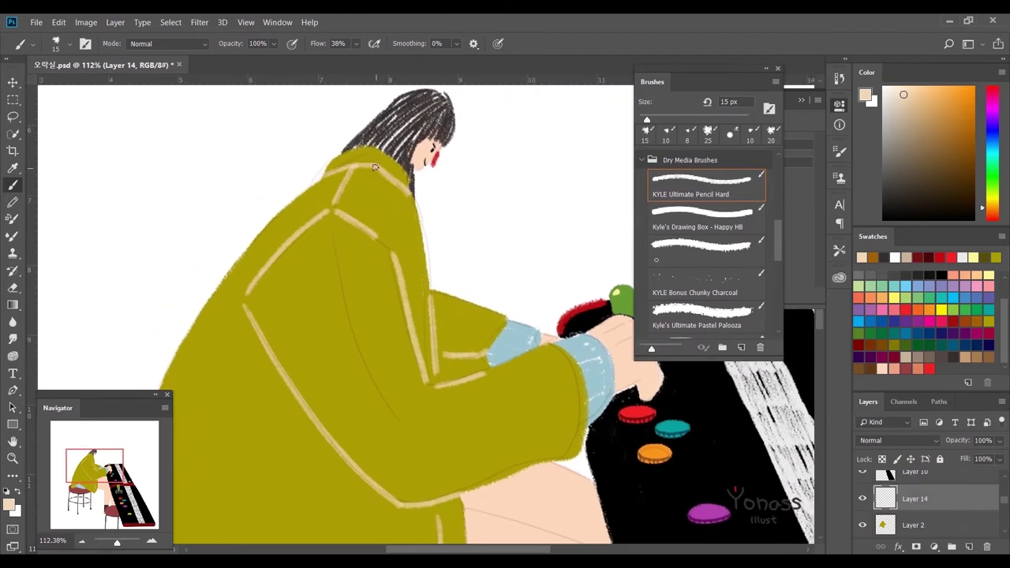
Step: Zoom in on the hand with orange-red for finger lines, undoing a stray line on the leg
mouse_move(410, 194)
mouse_down()
mouse_move(494, 201)
mouse_move(926, 374)
mouse_up()
click(928, 368)
drag(529, 304, 518, 336)
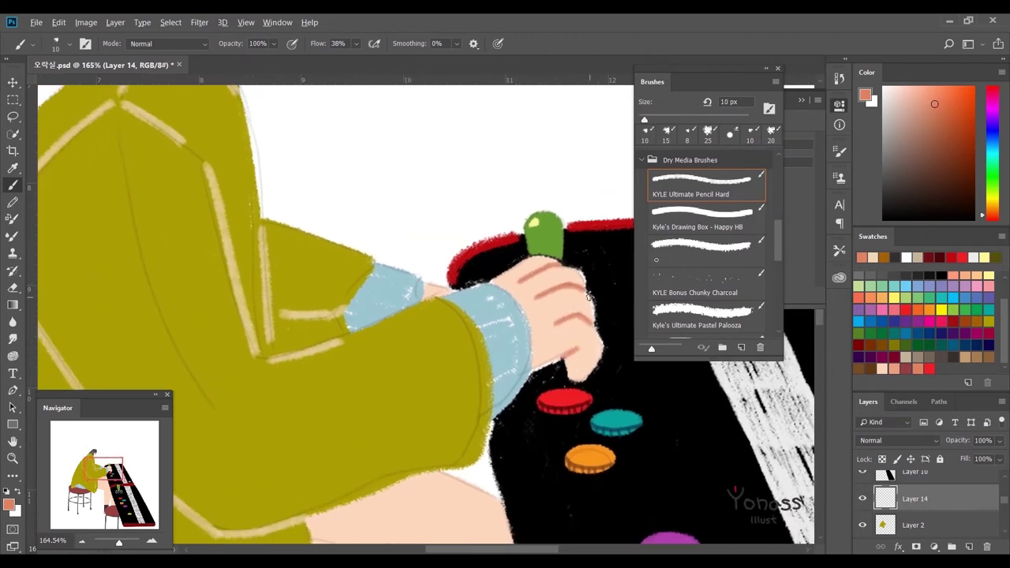
scroll(524, 300, down, 5)
scroll(523, 371, up, 5)
key(ctrl+z)
scroll(529, 404, up, 3)
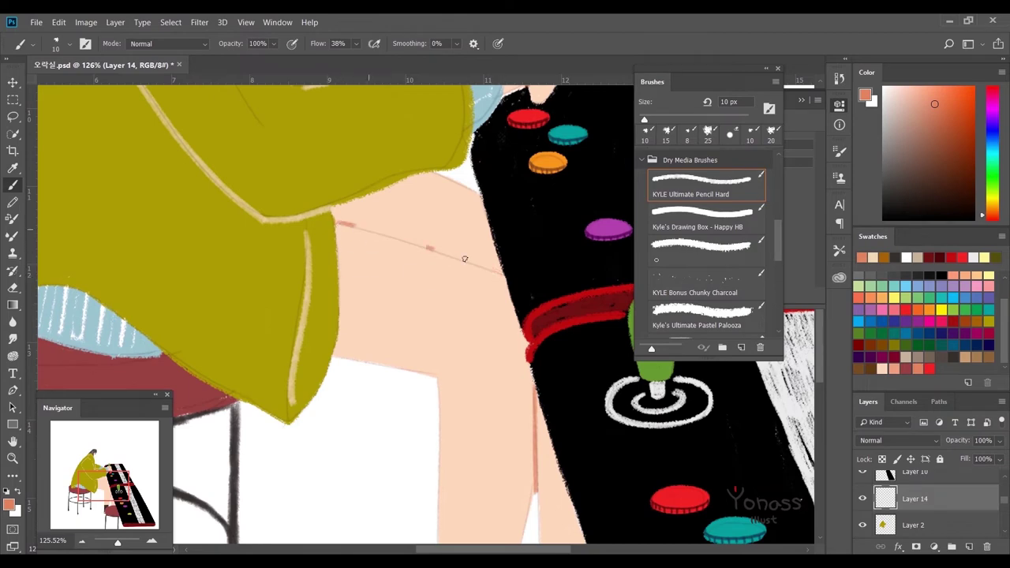
Step: On a new layer, draw a grey highlight down the cabinet's left edge, stopping above the red band
key(ctrl+shift+alt+n)
scroll(420, 249, down, 5)
scroll(481, 361, up, 3)
scroll(537, 379, up, 2)
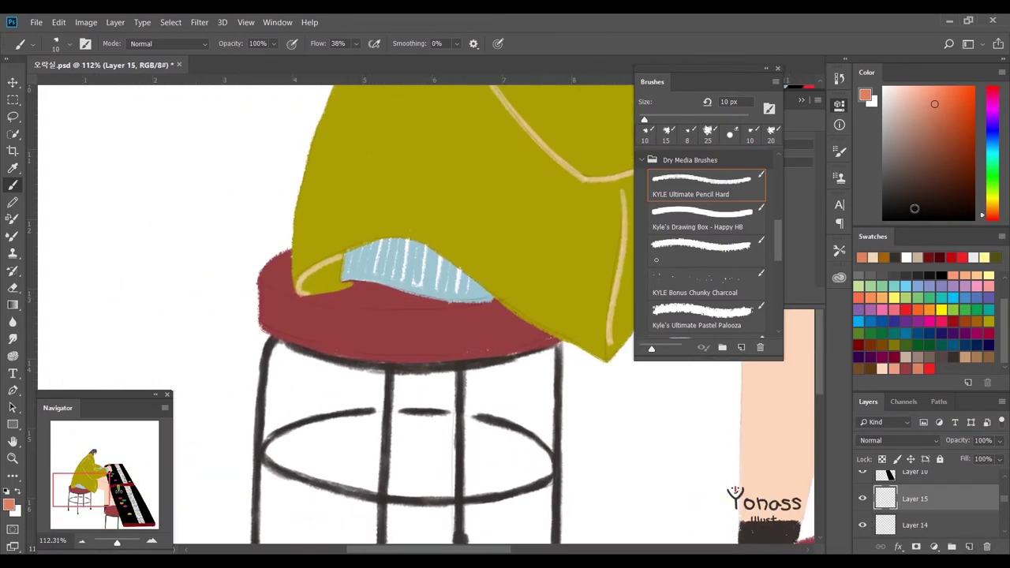
scroll(329, 217, down, 2)
scroll(330, 218, down, 2)
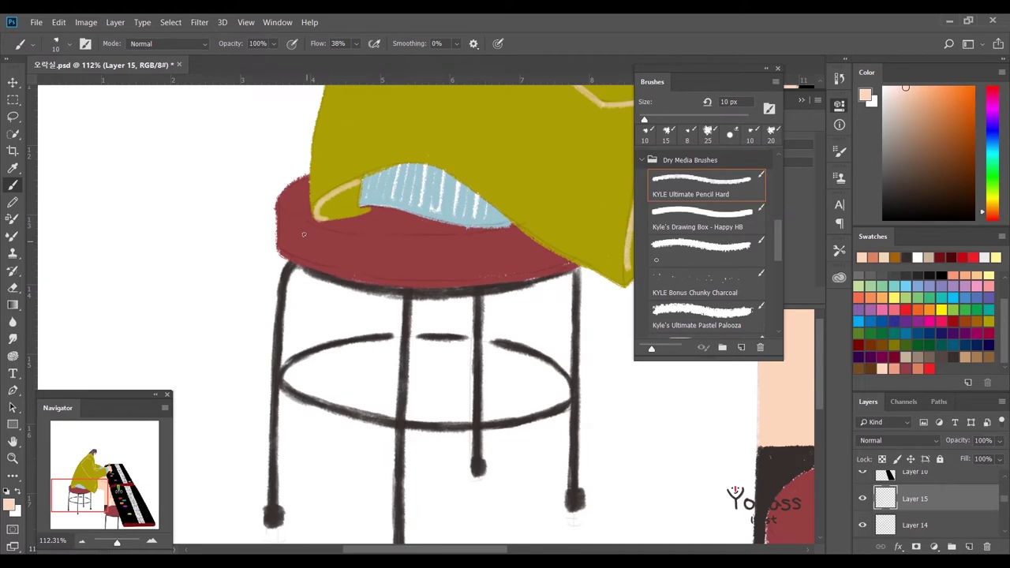
scroll(400, 292, down, 2)
scroll(474, 306, up, 2)
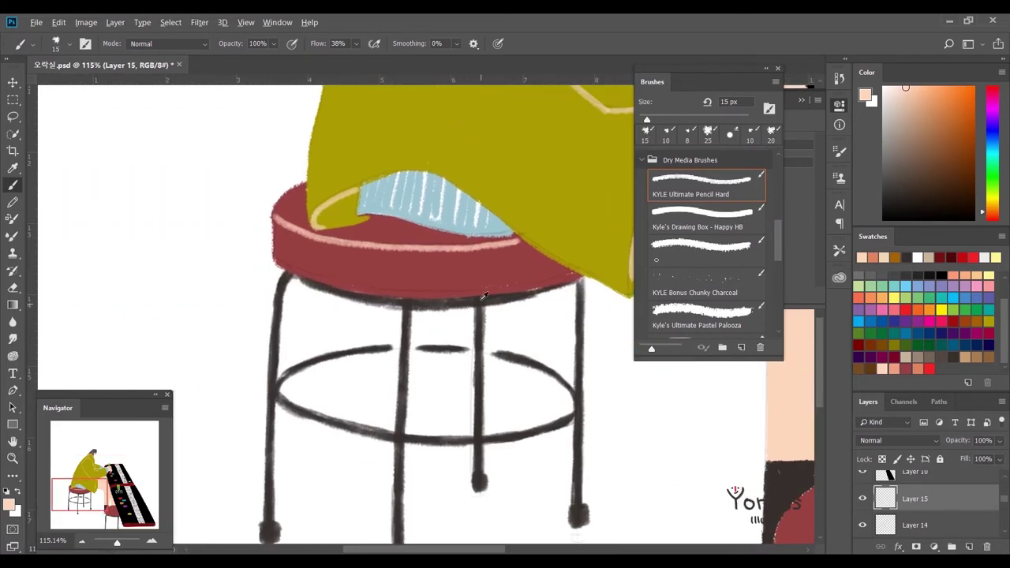
scroll(440, 355, down, 5)
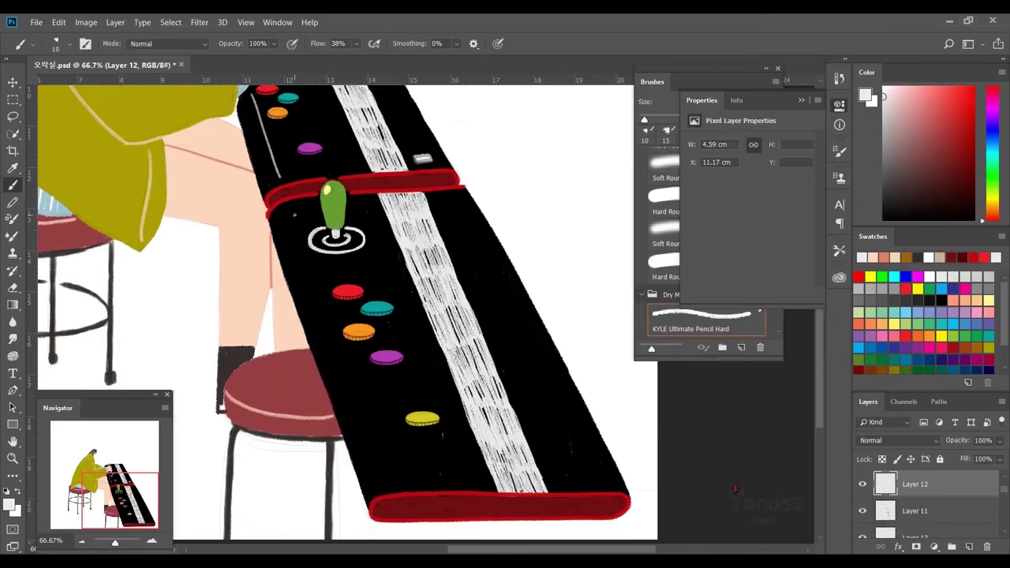
drag(387, 493, 329, 321)
key(ctrl+z)
key(ctrl+shift+z)
key(ctrl+z)
drag(382, 487, 289, 207)
key(ctrl+z)
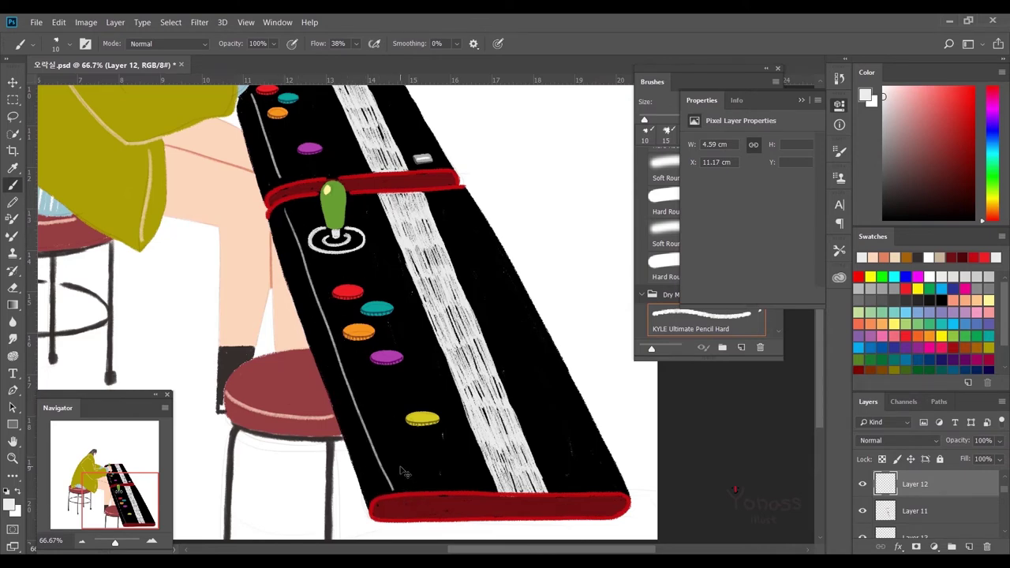
key(ctrl+minus)
key(ctrl+minus)
scroll(931, 505, down, 2)
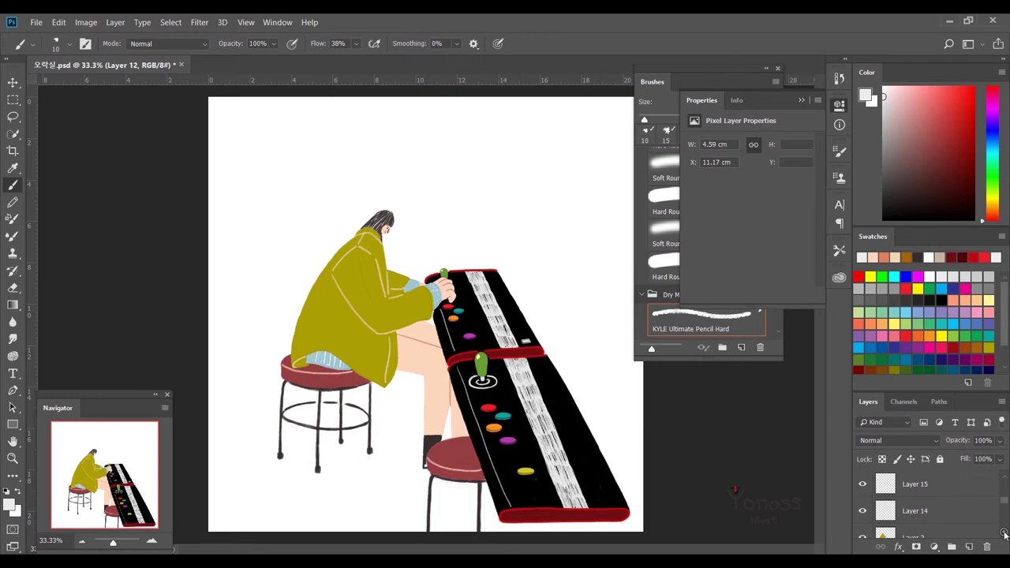
Step: On Layer 16, load the Beargara Pencil texture brush and zoom in on the girl's coat
click(925, 510)
click(651, 82)
scroll(706, 253, down, 5)
click(706, 292)
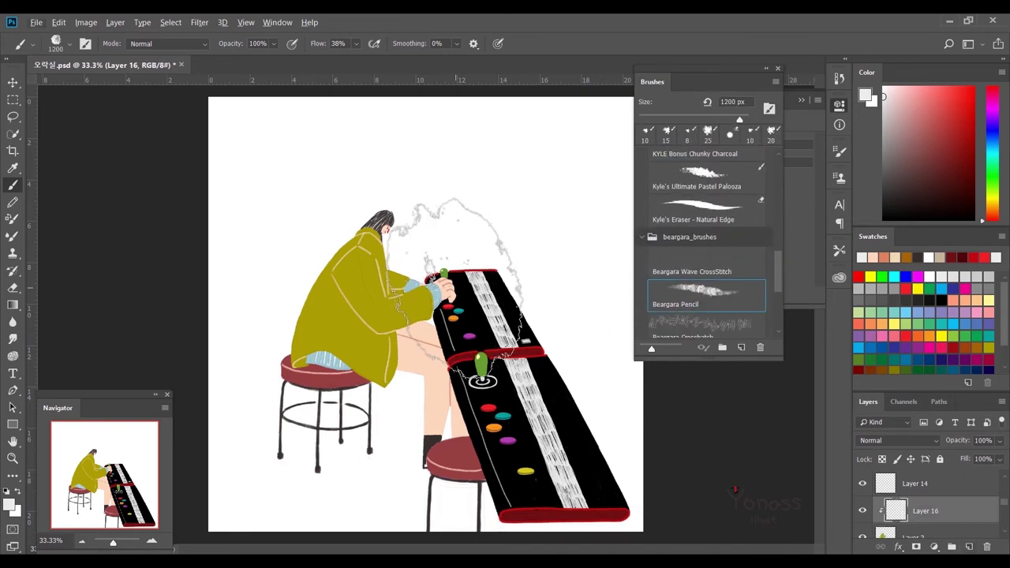
key(ctrl+plus)
alt+click(399, 236)
key(bracketright)
key(bracketright)
key(bracketright)
drag(400, 236, 379, 245)
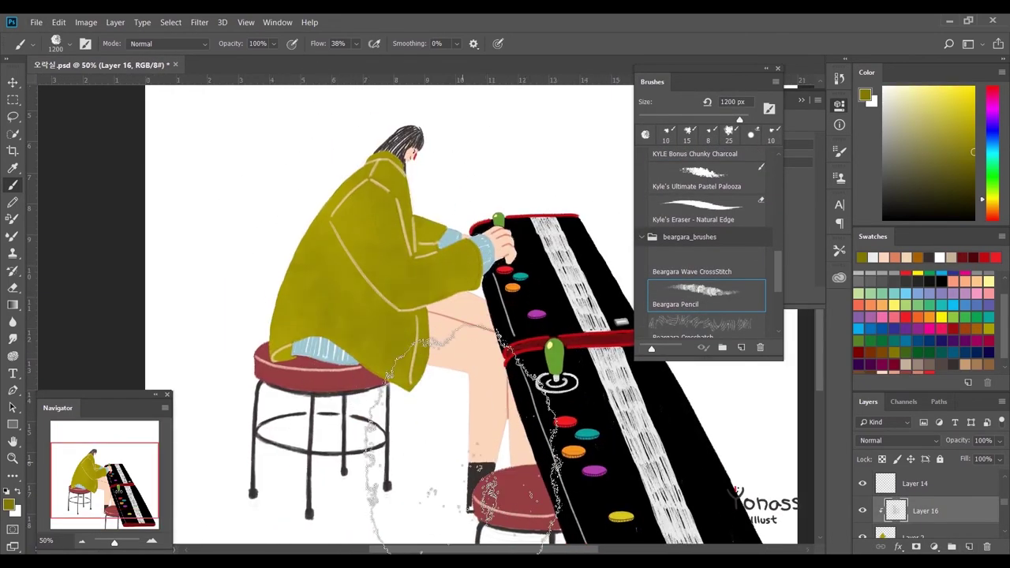
alt+click(394, 259)
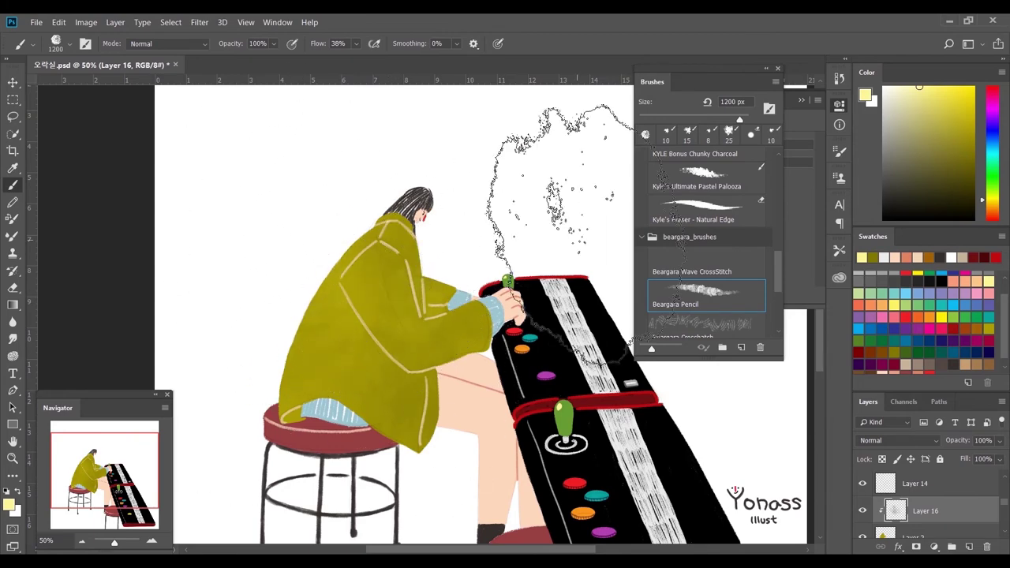
key(ctrl+plus)
key(bracketleft)
key(bracketleft)
key(bracketleft)
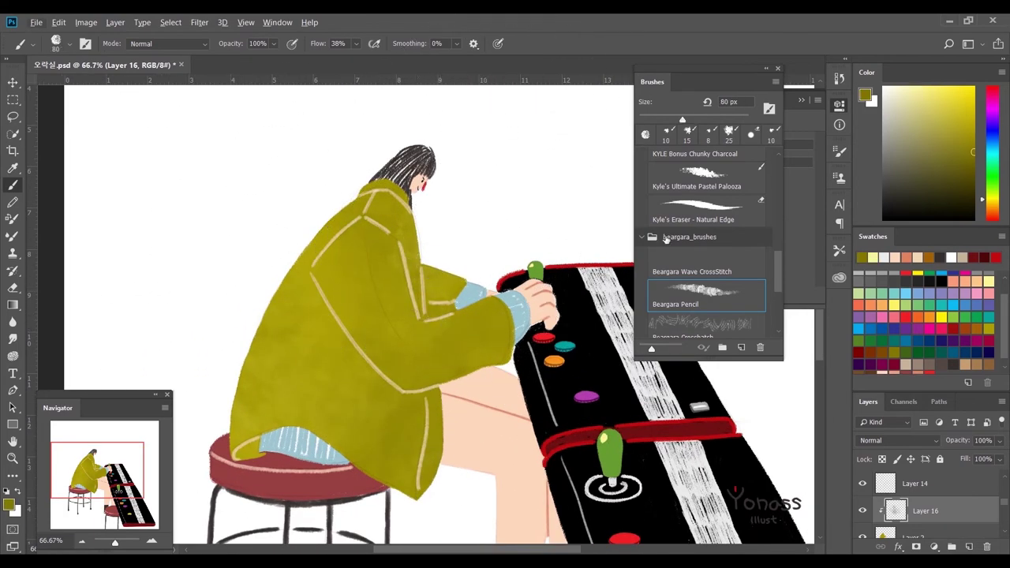
Step: Paint soft darker olive shading onto the coat below the arm
click(965, 171)
drag(694, 118, 728, 118)
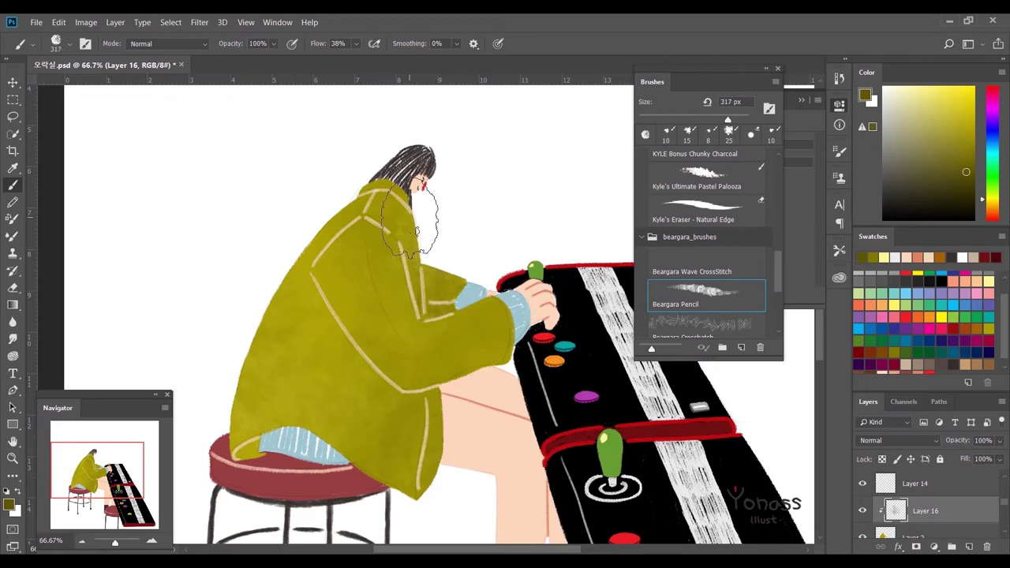
click(406, 362)
scroll(253, 482, down, 2)
scroll(241, 408, up, 2)
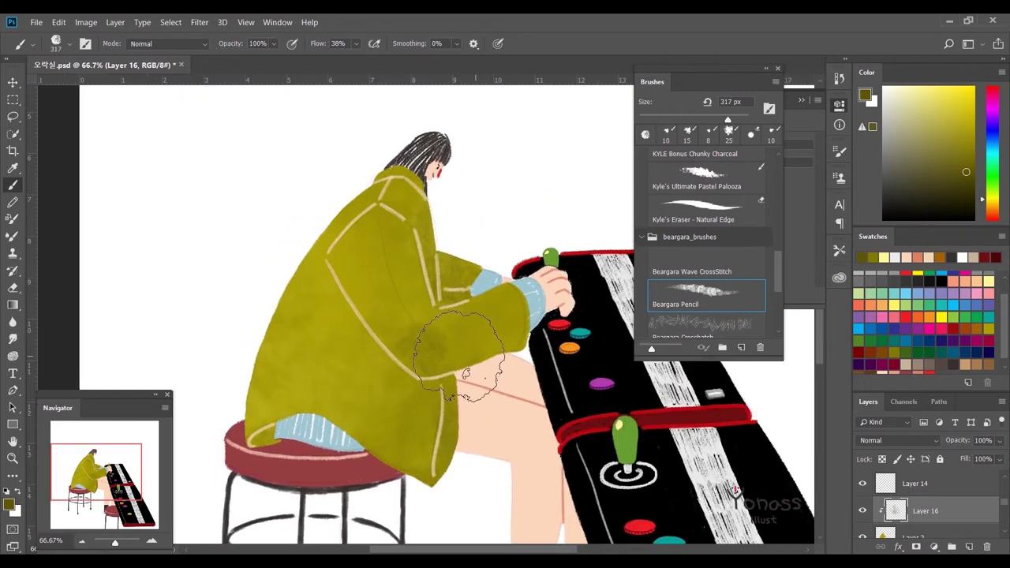
scroll(1006, 479, up, 2)
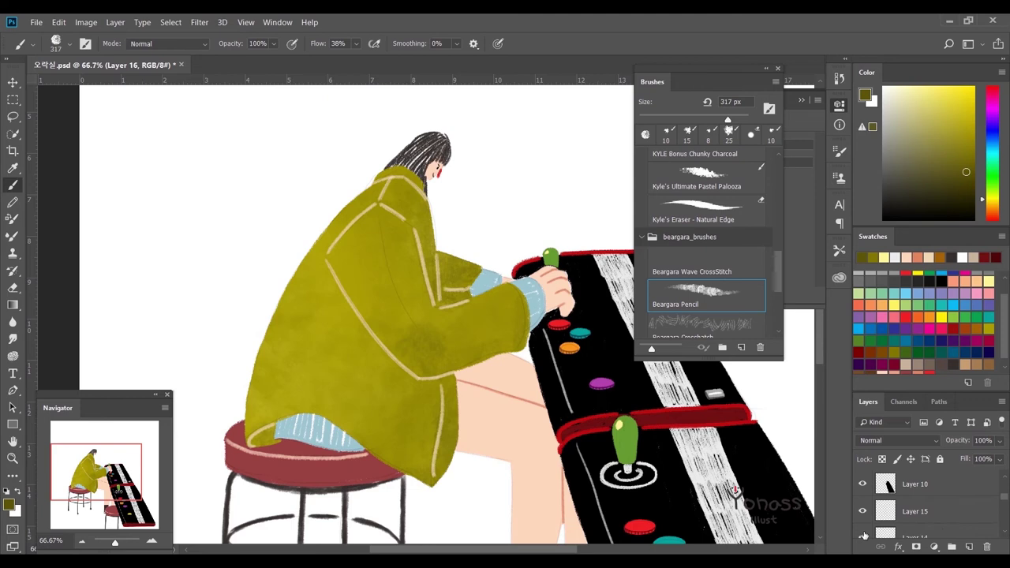
click(666, 139)
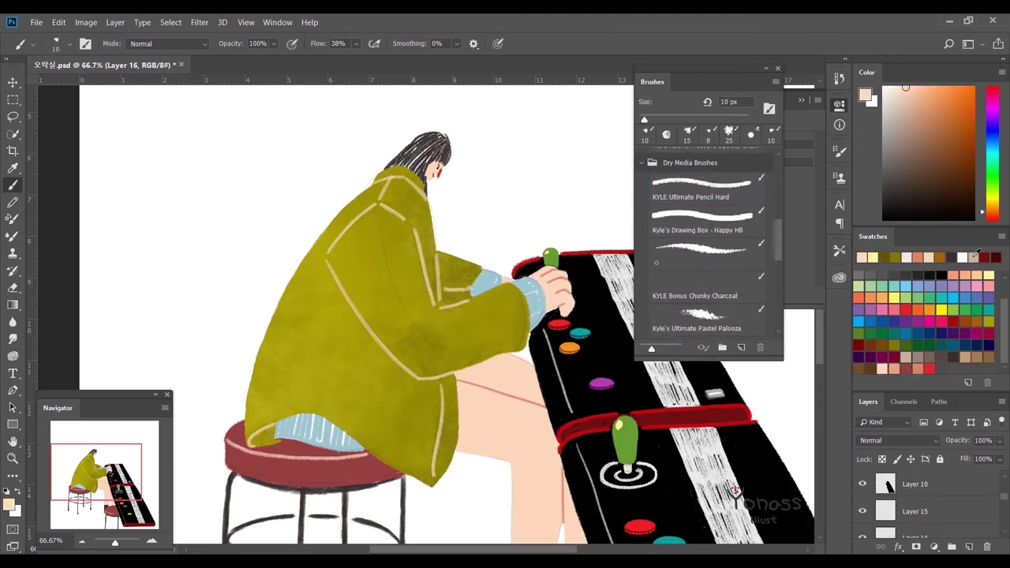
Step: Paint a small yellowish-tan mark and a red patch on the jacket
click(975, 256)
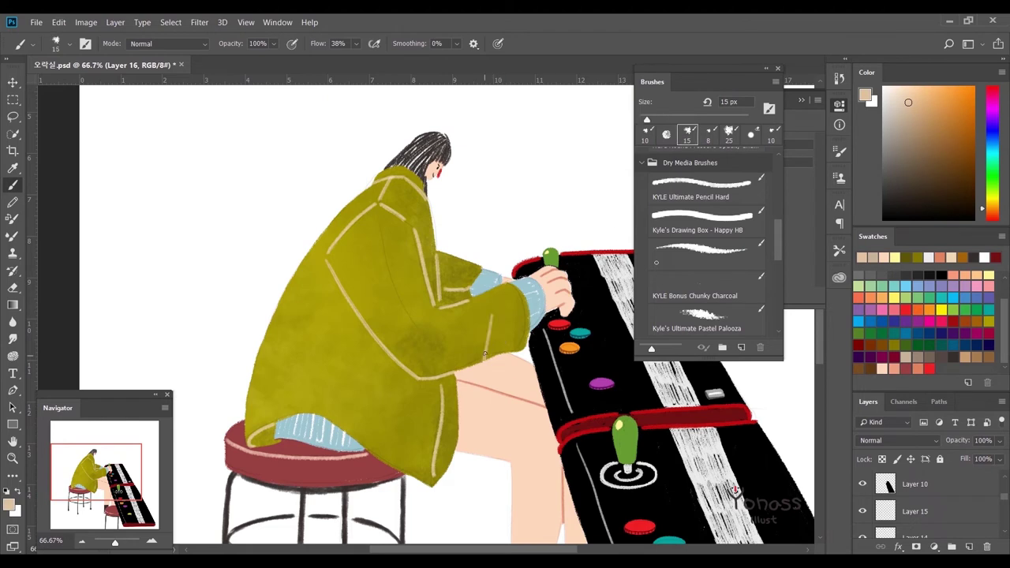
click(986, 204)
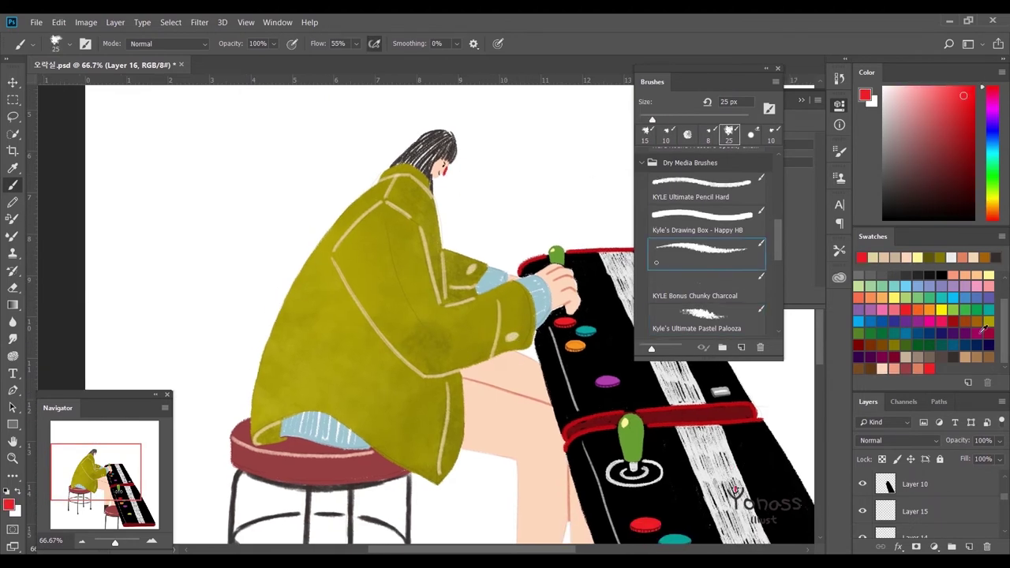
drag(433, 365, 420, 355)
click(991, 219)
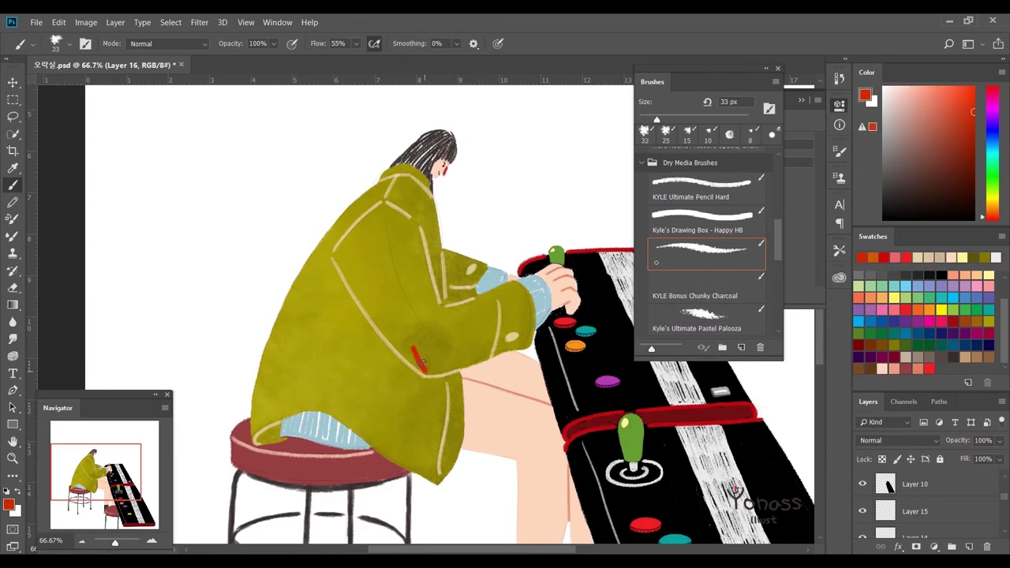
click(892, 524)
drag(467, 306, 539, 440)
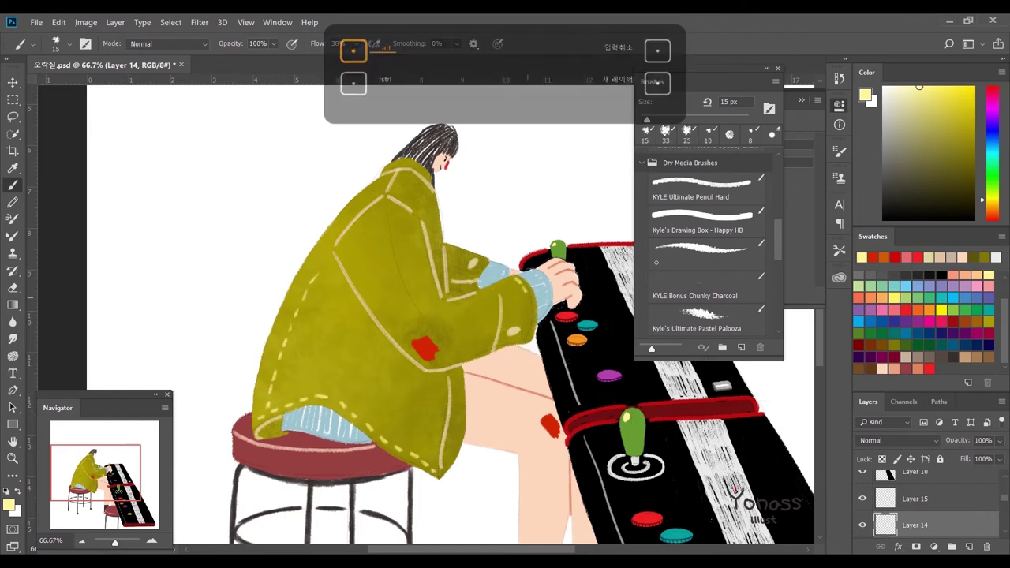
Step: Reposition the view between the stool and the girl's head, picking two shades of blue
drag(523, 322, 586, 318)
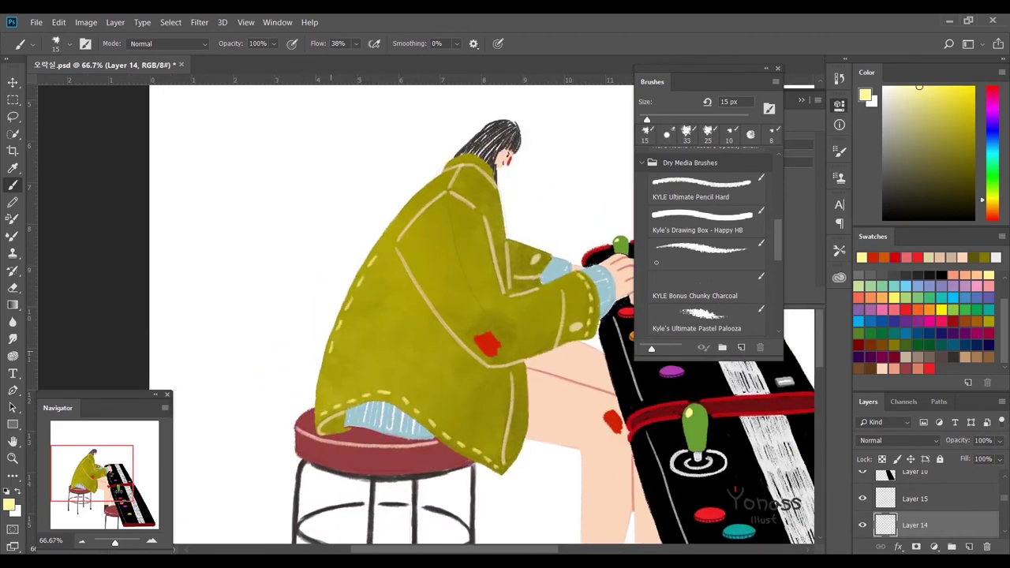
drag(546, 382, 465, 287)
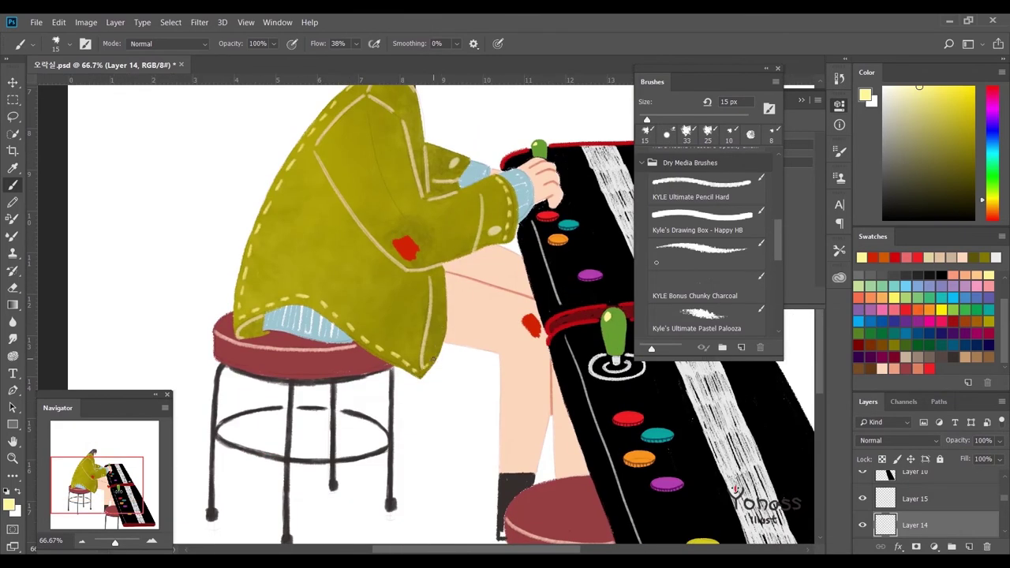
key(ctrl+z)
drag(466, 161, 456, 267)
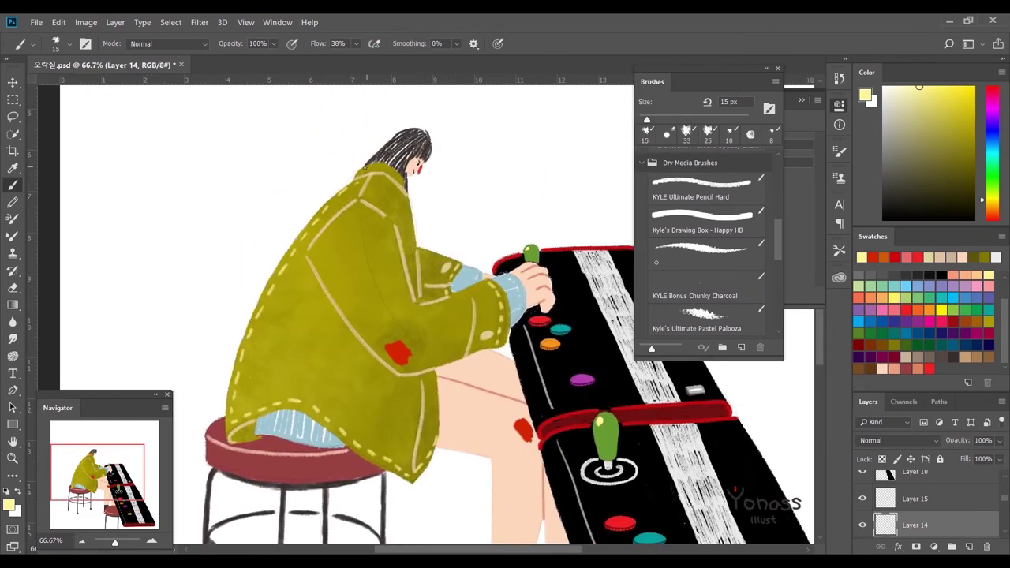
drag(392, 166, 291, 304)
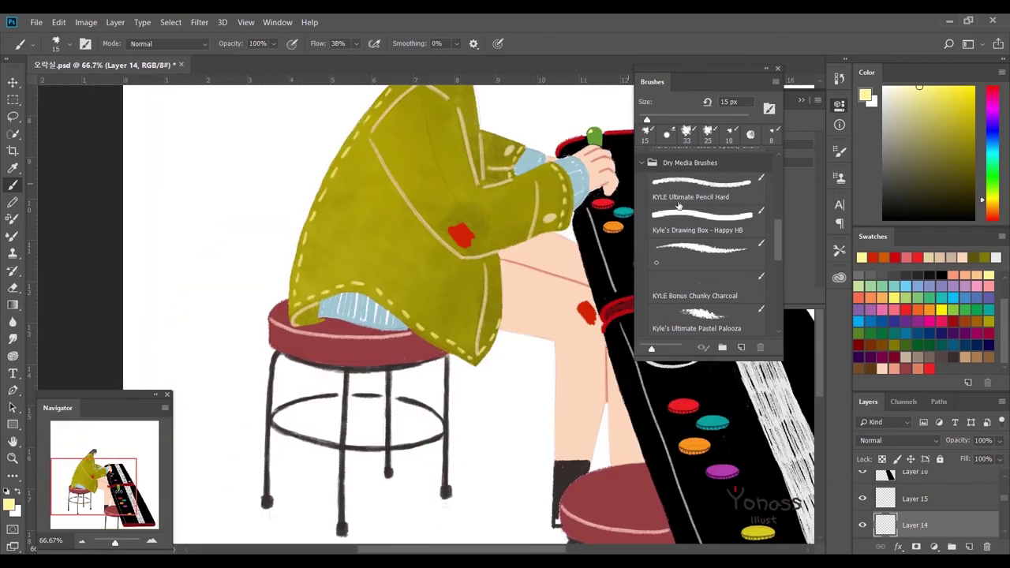
click(942, 334)
drag(380, 325, 359, 357)
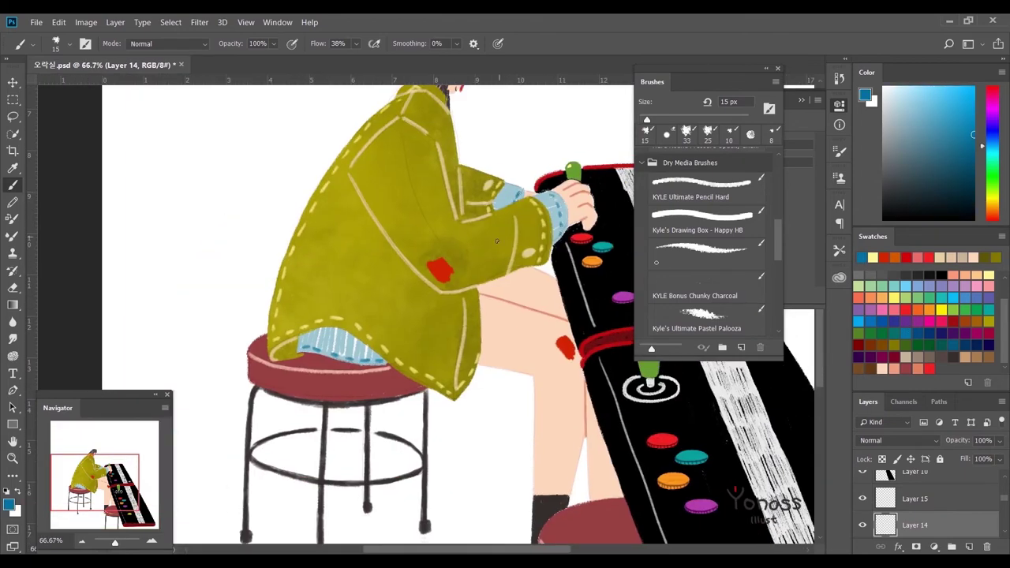
drag(515, 277, 480, 367)
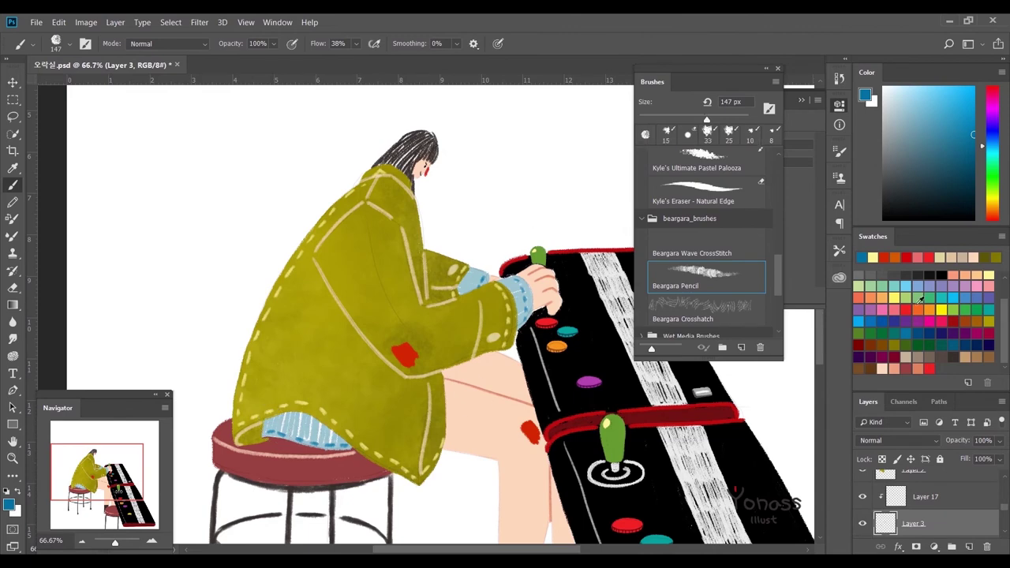
click(921, 157)
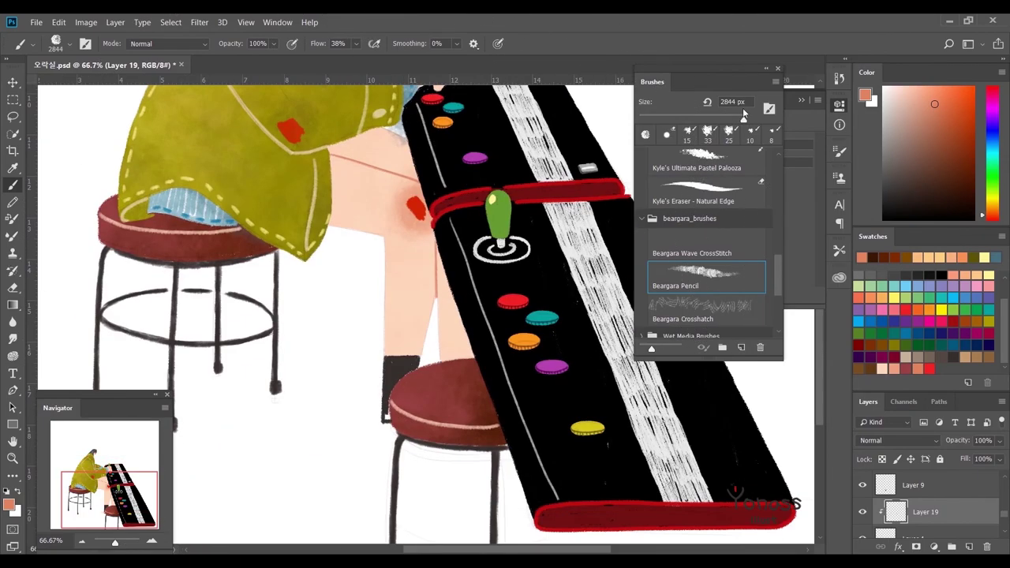
Step: Shrink the texture brush for shading the legs and knees
drag(745, 117, 739, 119)
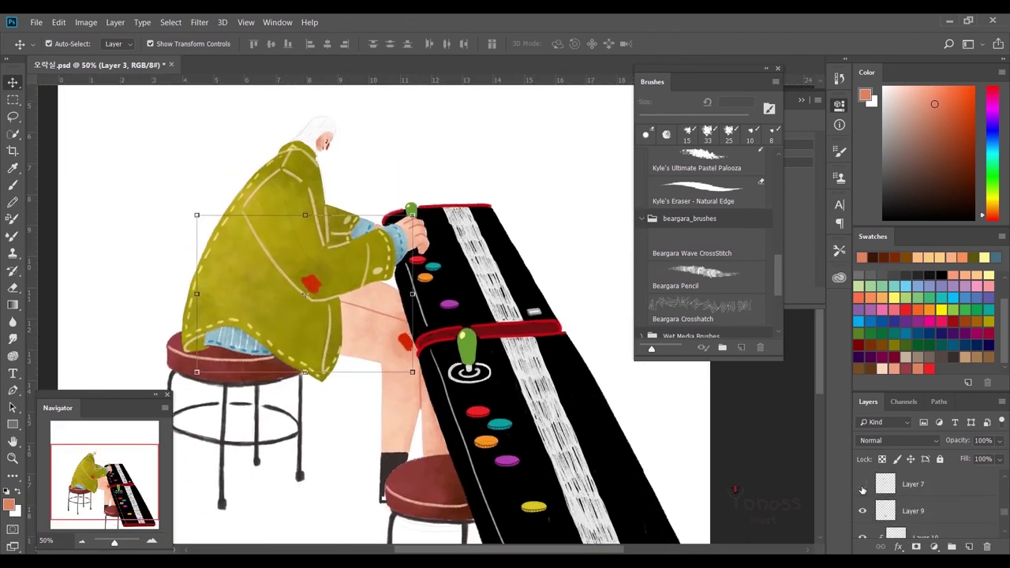
Step: Show the hair layer and add a new layer clipped to the cabinet, with a 484 px brush
click(862, 485)
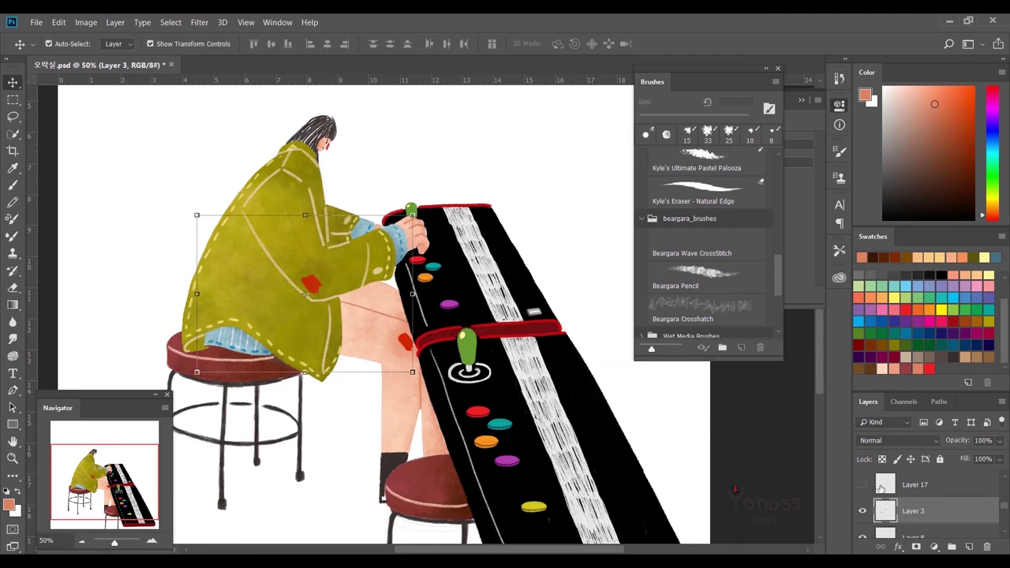
click(969, 546)
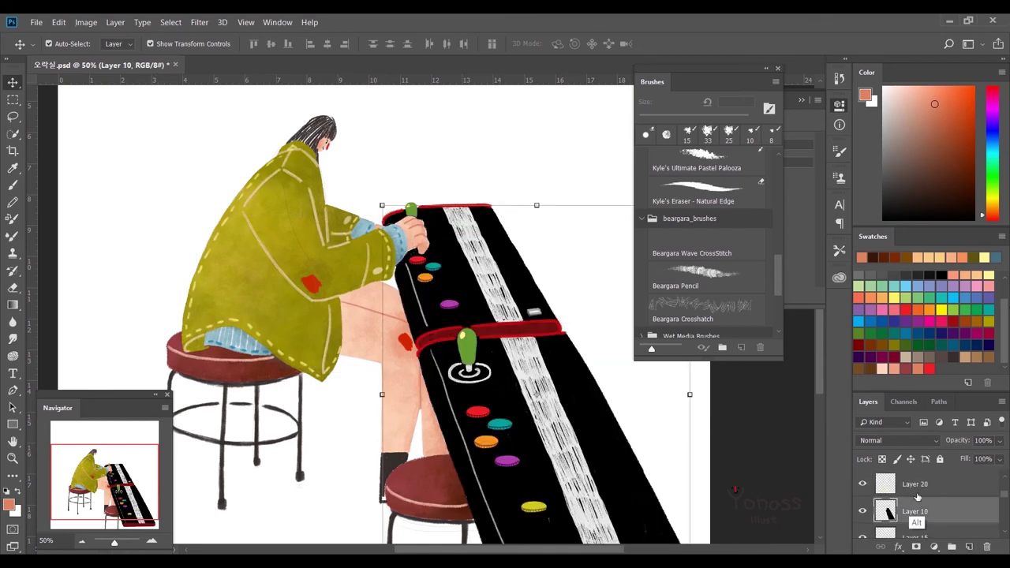
key(ctrl+minus)
key(b)
click(736, 118)
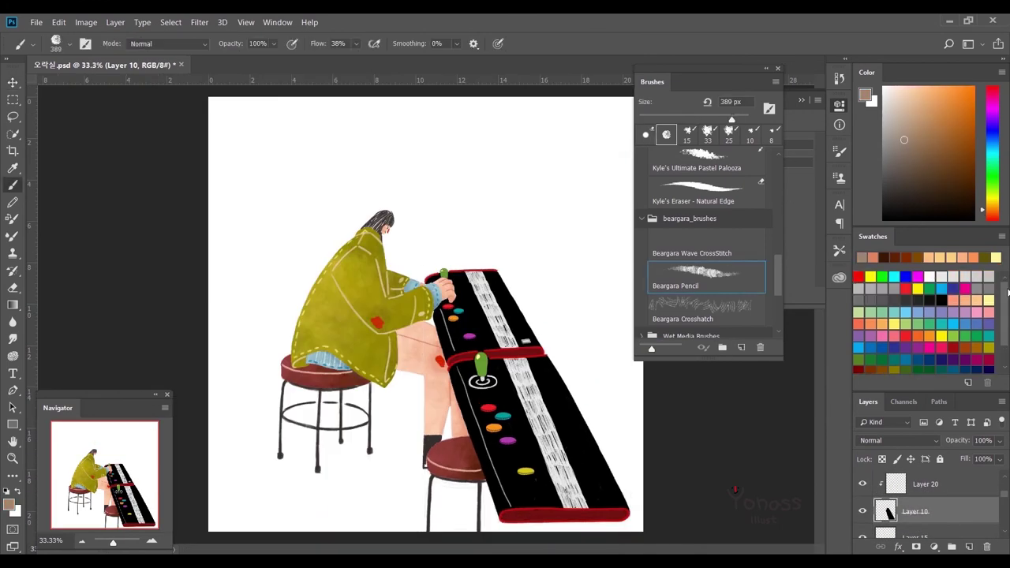
key(alt+bracketright)
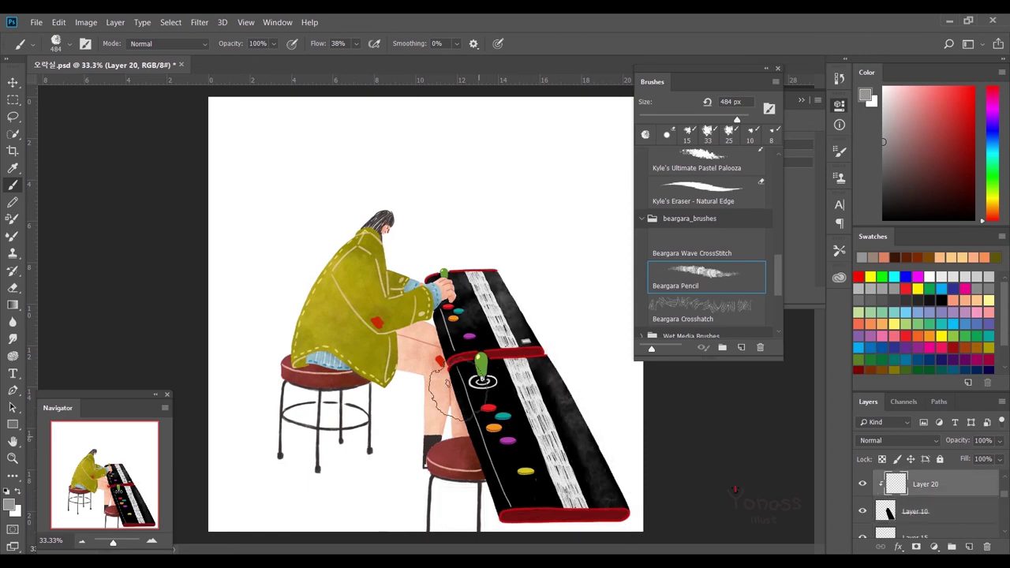
Step: Wash grey texture over the arcade cabinet, then paint near-black back over it
key(ctrl+plus)
mouse_move(497, 413)
mouse_down()
mouse_move(395, 330)
mouse_move(481, 450)
mouse_up()
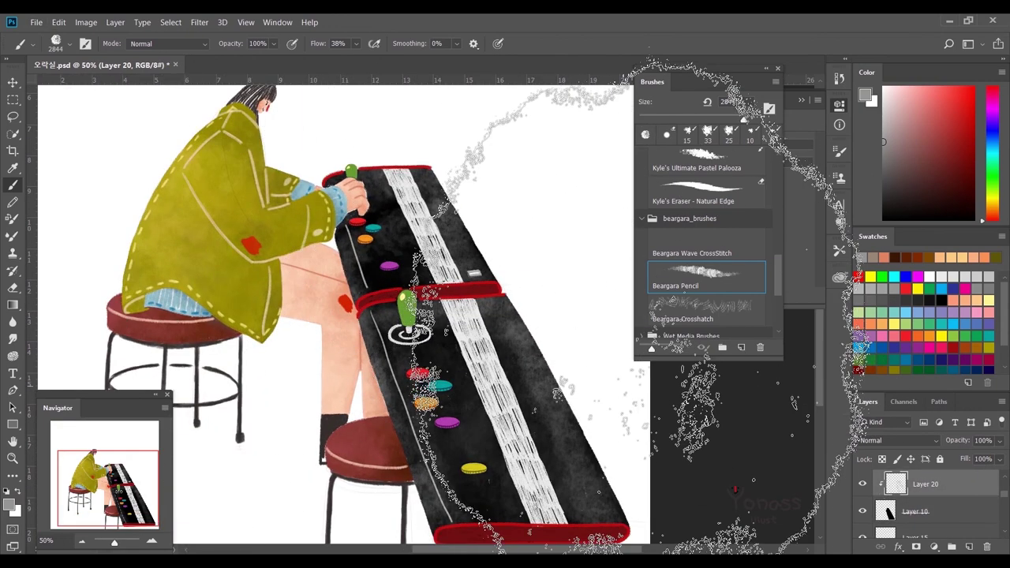
click(945, 282)
click(943, 276)
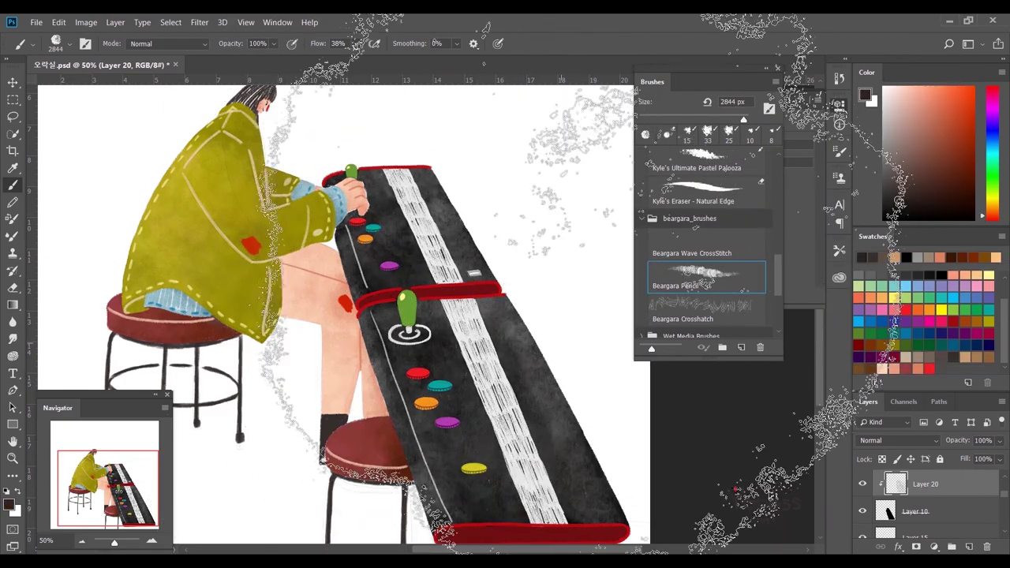
drag(442, 332, 608, 497)
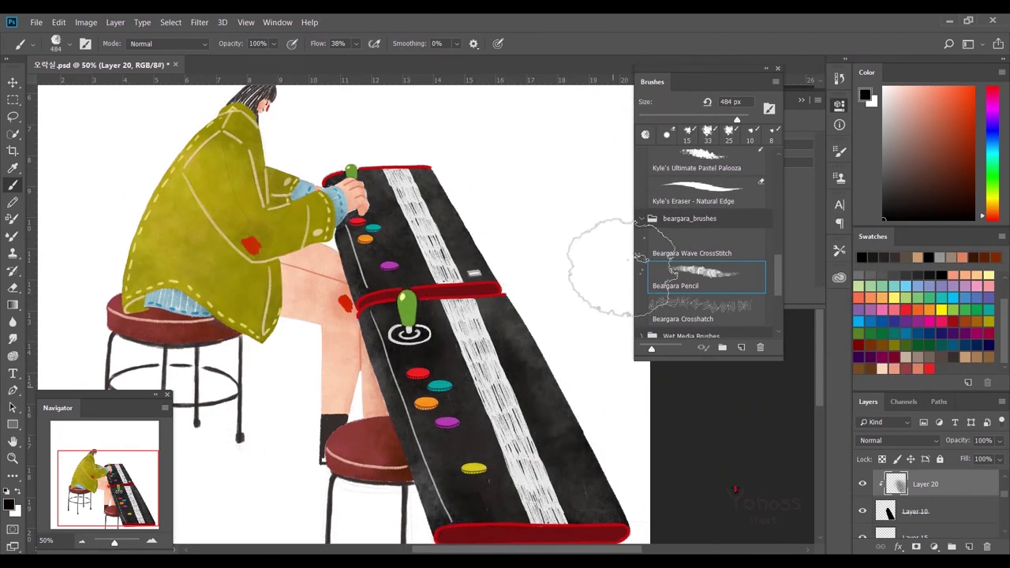
Step: Create a new layer clipped to the coat's Layer 16, using a fine pencil brush
key(ctrl+shift+alt+n)
key(ctrl+shift+bracketleft)
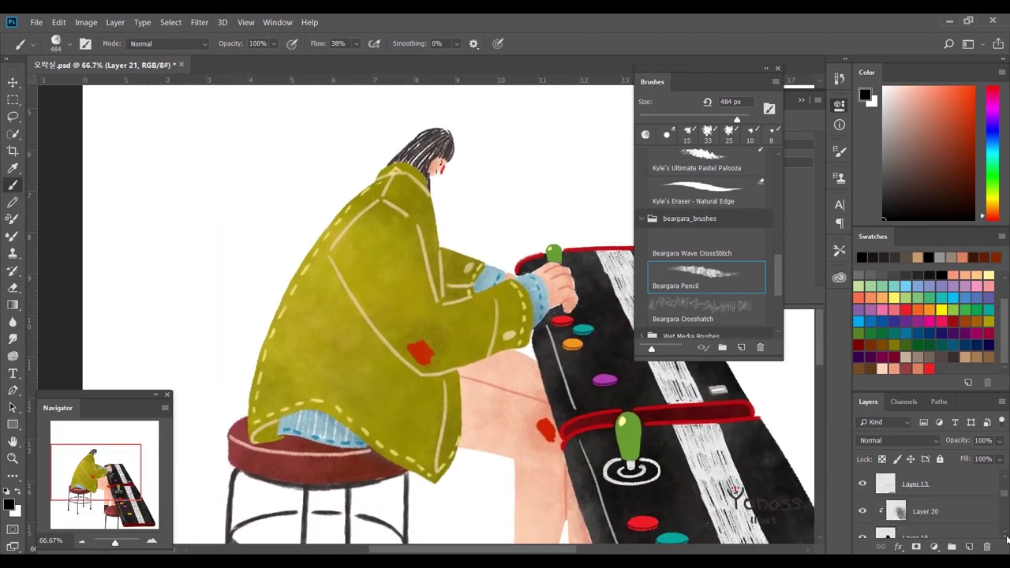
key(ctrl+shift+alt+n)
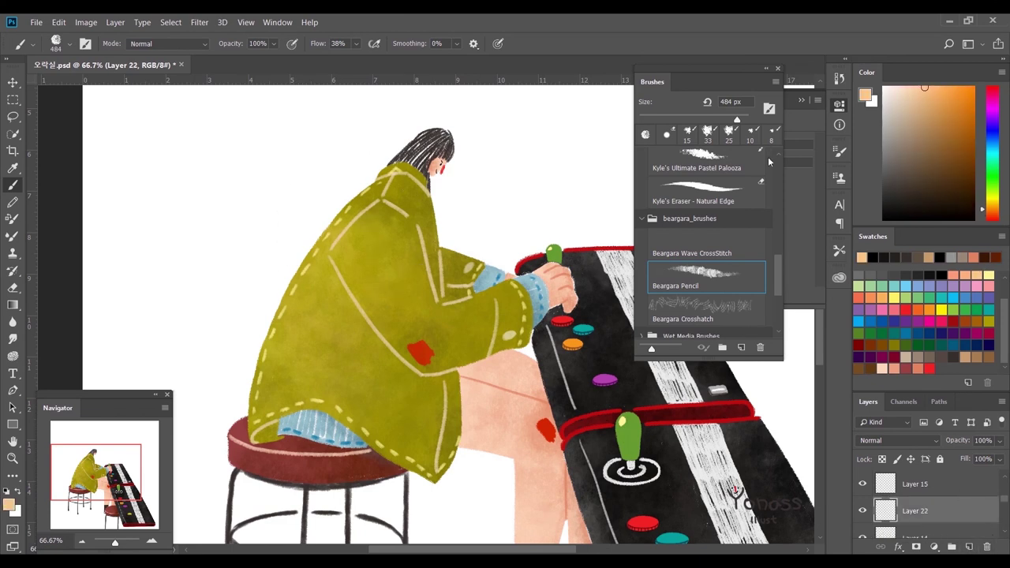
click(771, 133)
key(ctrl+bracketleft)
key(ctrl+bracketleft)
key(comma)
Step: Draw thin pale-yellow vertical stripes on the lower coat with a 12 px pencil
click(988, 274)
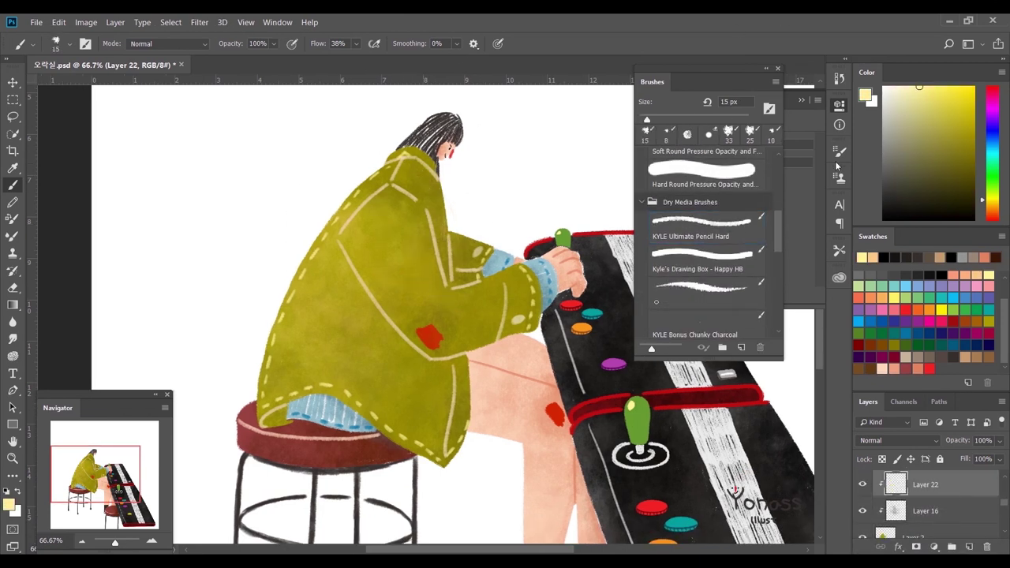
drag(645, 120, 644, 120)
drag(355, 194, 348, 224)
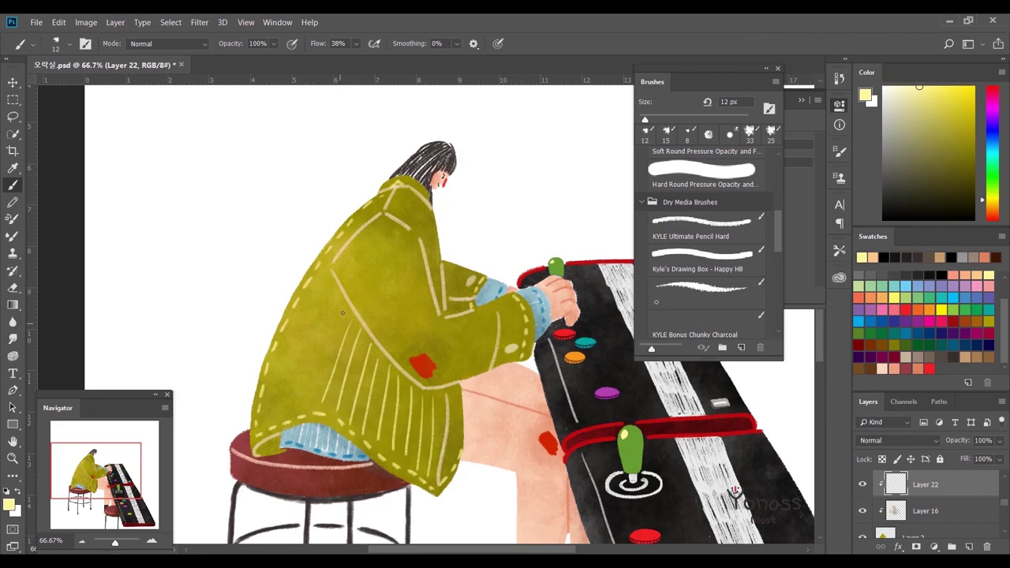
key(f)
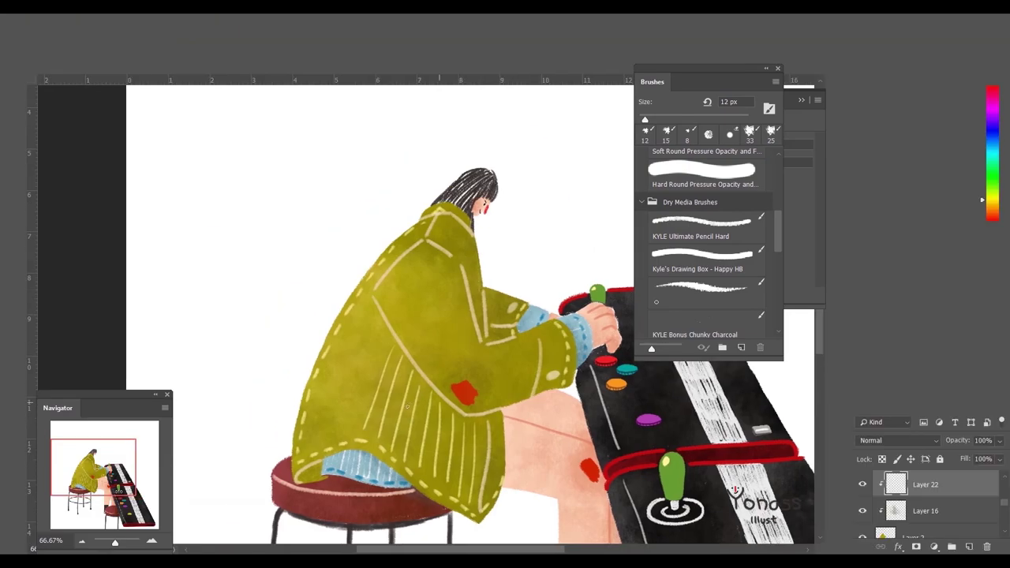